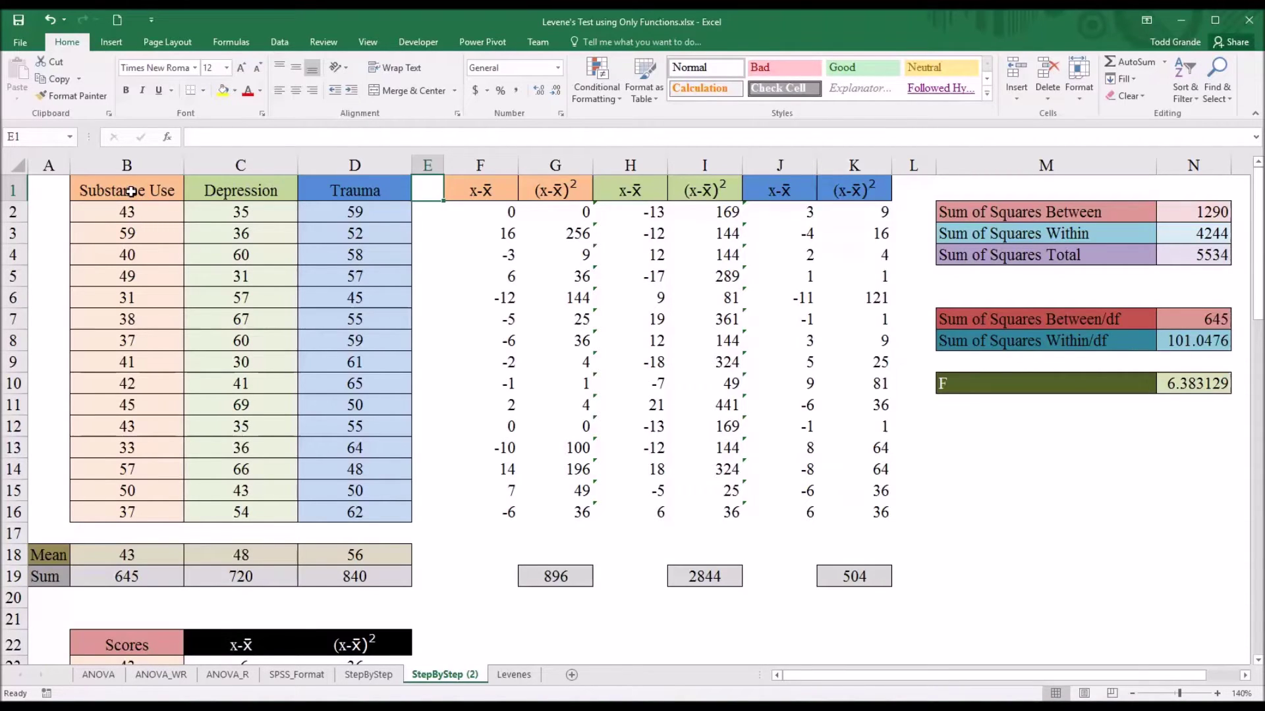
- Examine the Substance Use, Depression and Trauma score columns in B1:D16, including their headers
{"action": "left_click_drag", "start_coordinate": [131, 191], "coordinate": [340, 510]}
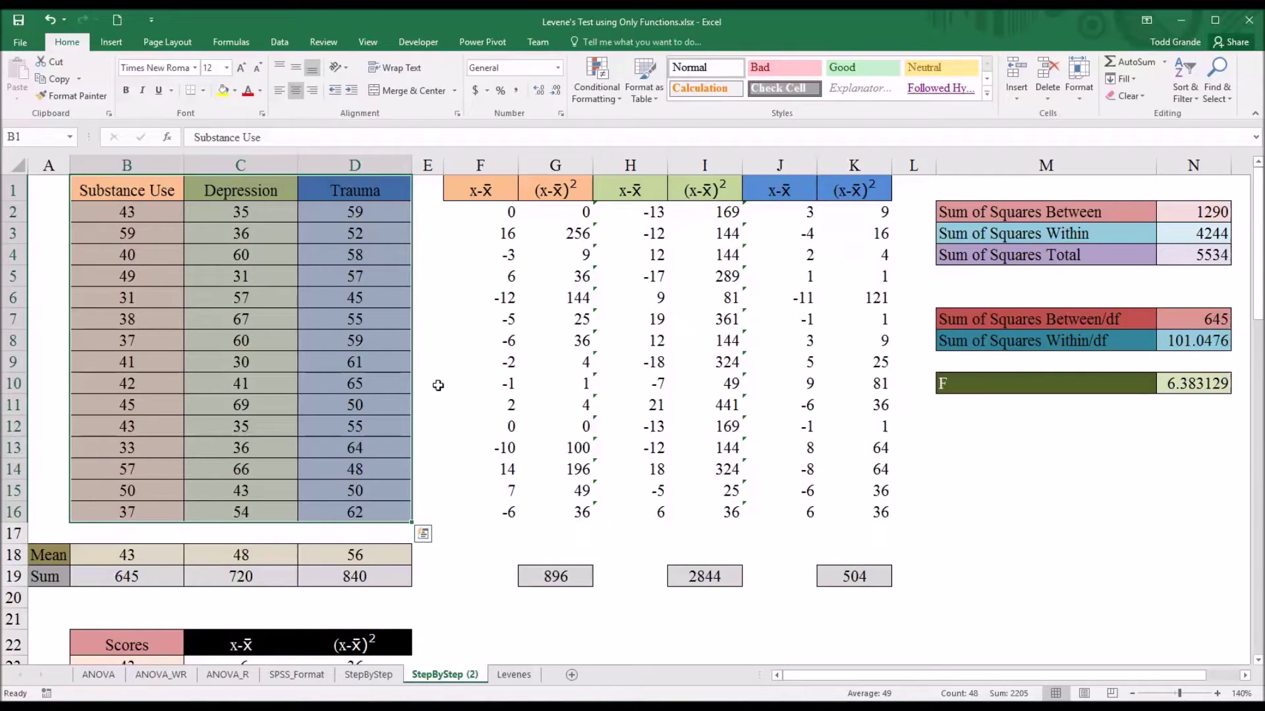
{"action": "left_click", "coordinate": [432, 195]}
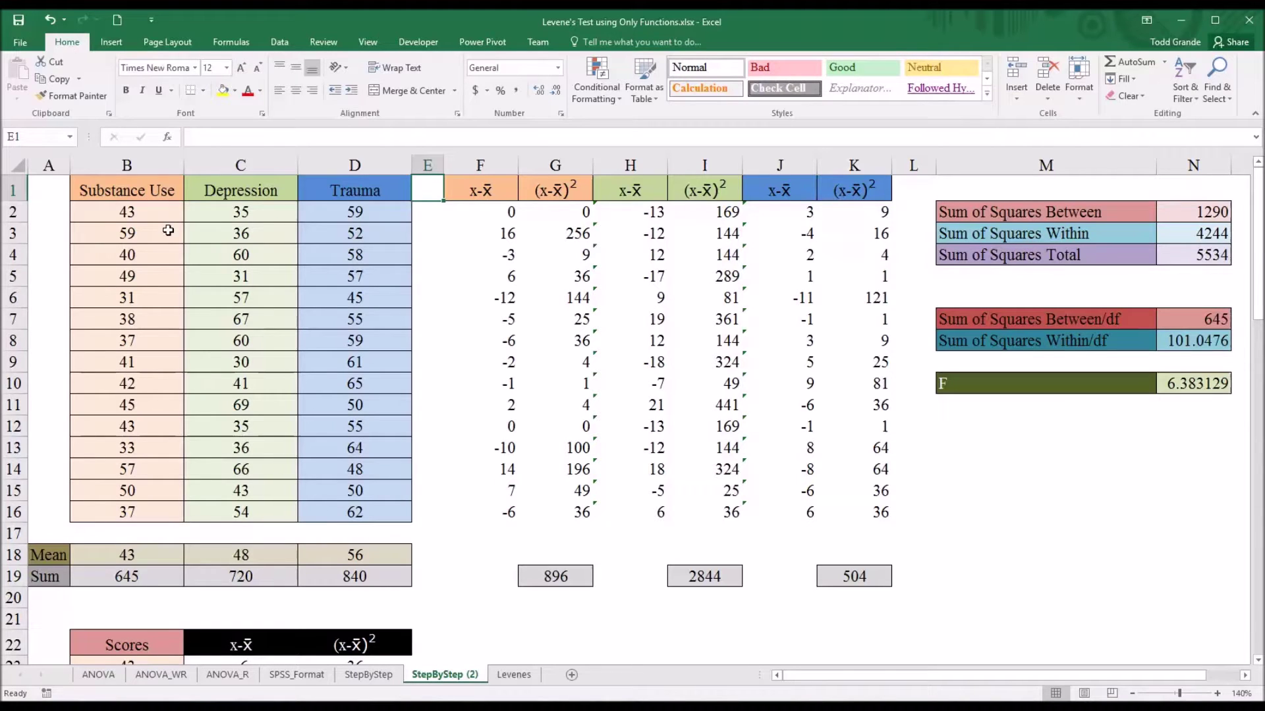
{"action": "left_click_drag", "start_coordinate": [158, 217], "coordinate": [339, 509]}
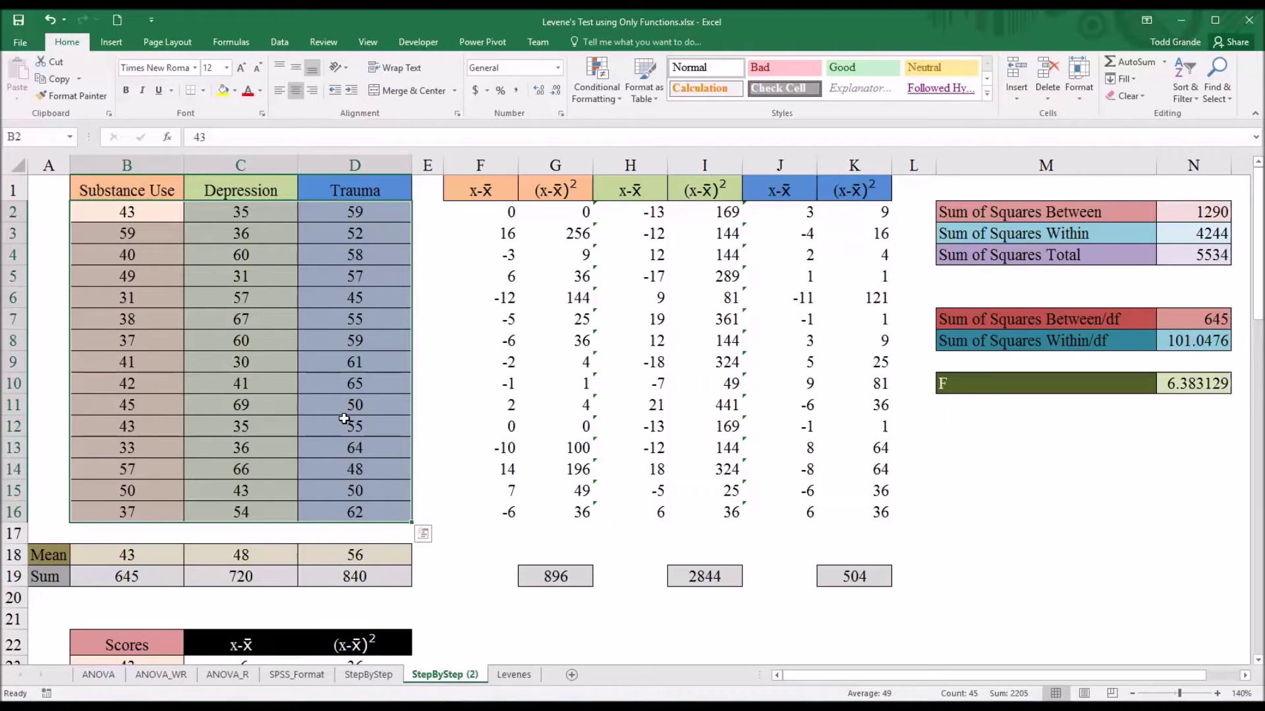
{"action": "left_click", "coordinate": [131, 189]}
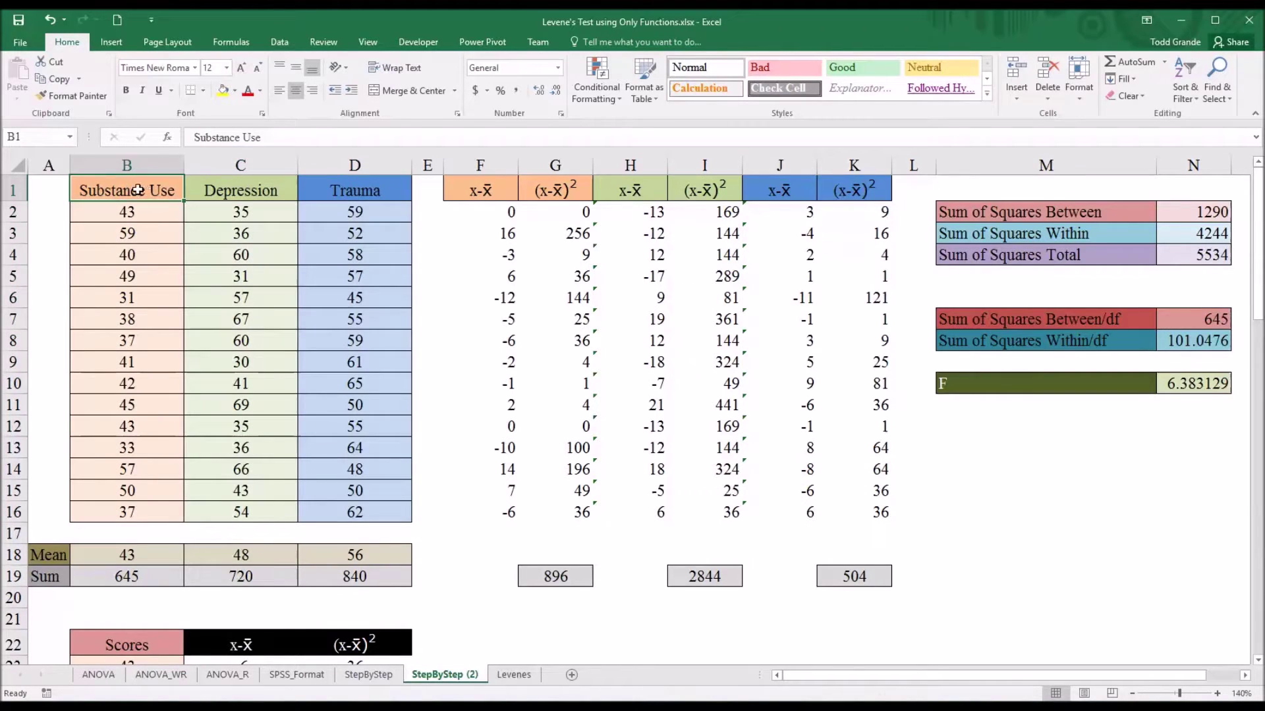
{"action": "left_click", "coordinate": [219, 190]}
{"action": "left_click", "coordinate": [338, 191]}
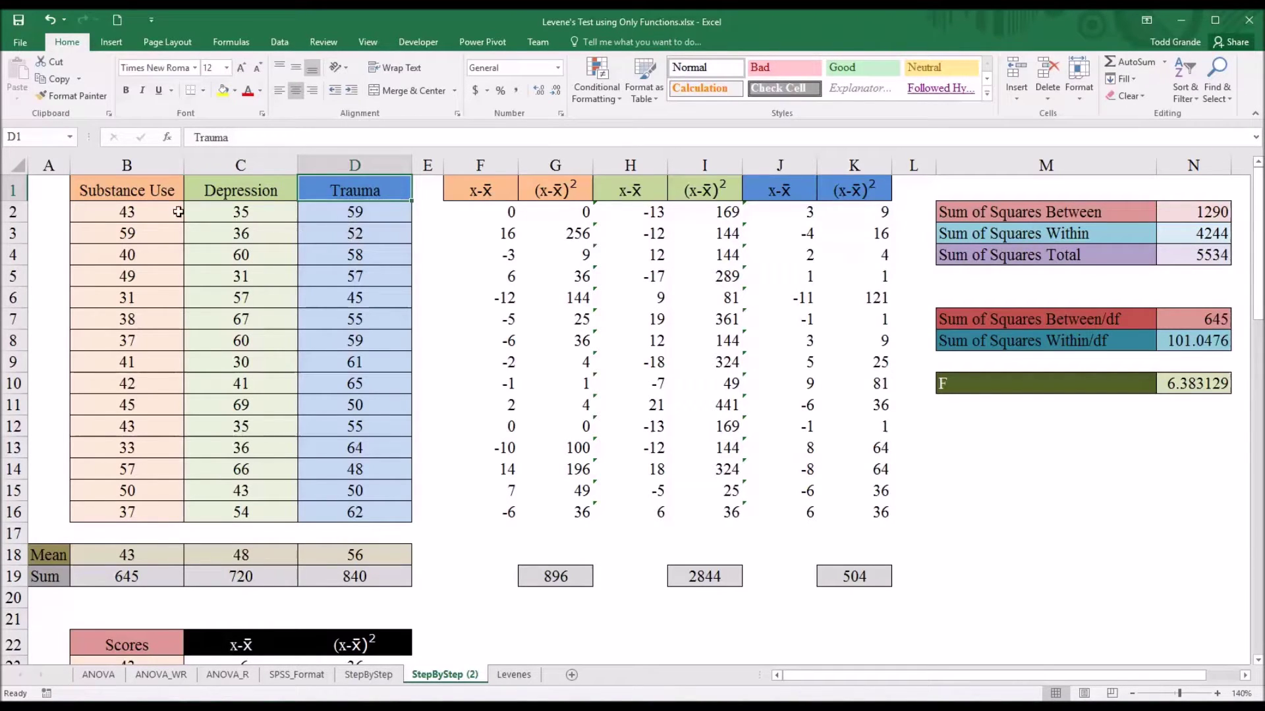
{"action": "left_click_drag", "start_coordinate": [146, 195], "coordinate": [343, 513]}
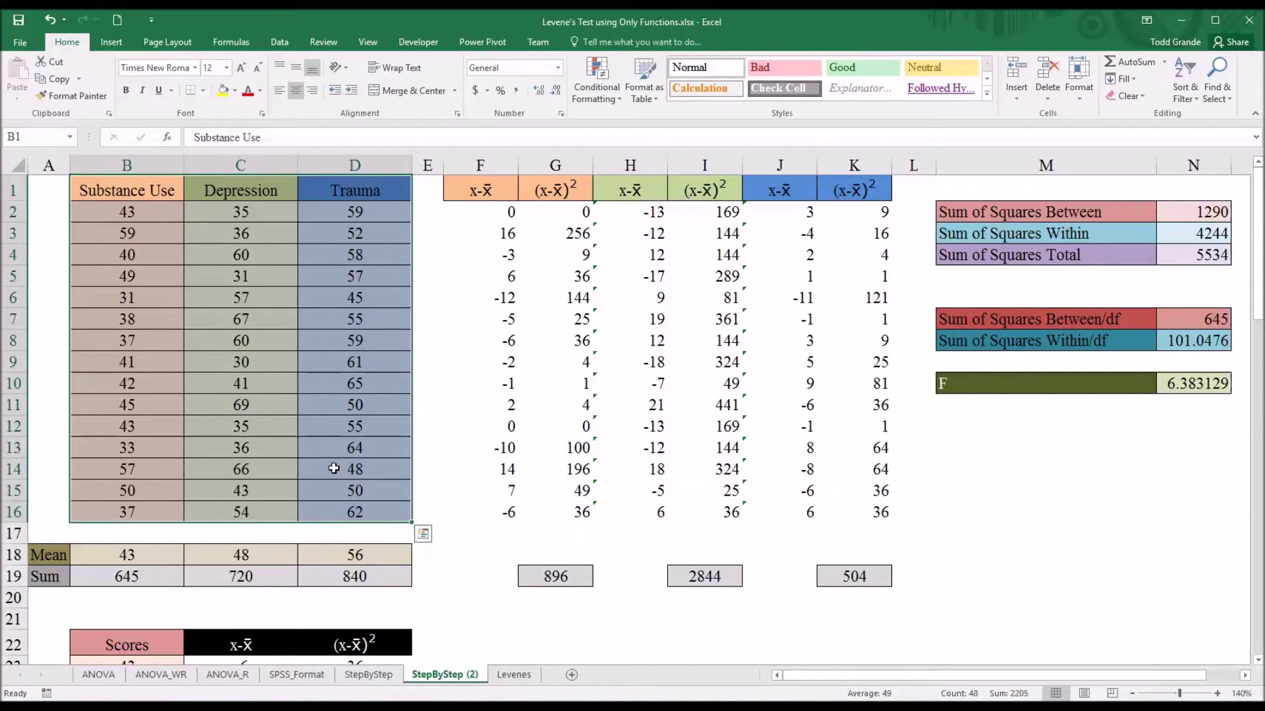
- Inspect the deviation-from-mean formulas for the three groups in F2, F3, H2 and J2
{"action": "left_click_drag", "start_coordinate": [475, 192], "coordinate": [846, 189]}
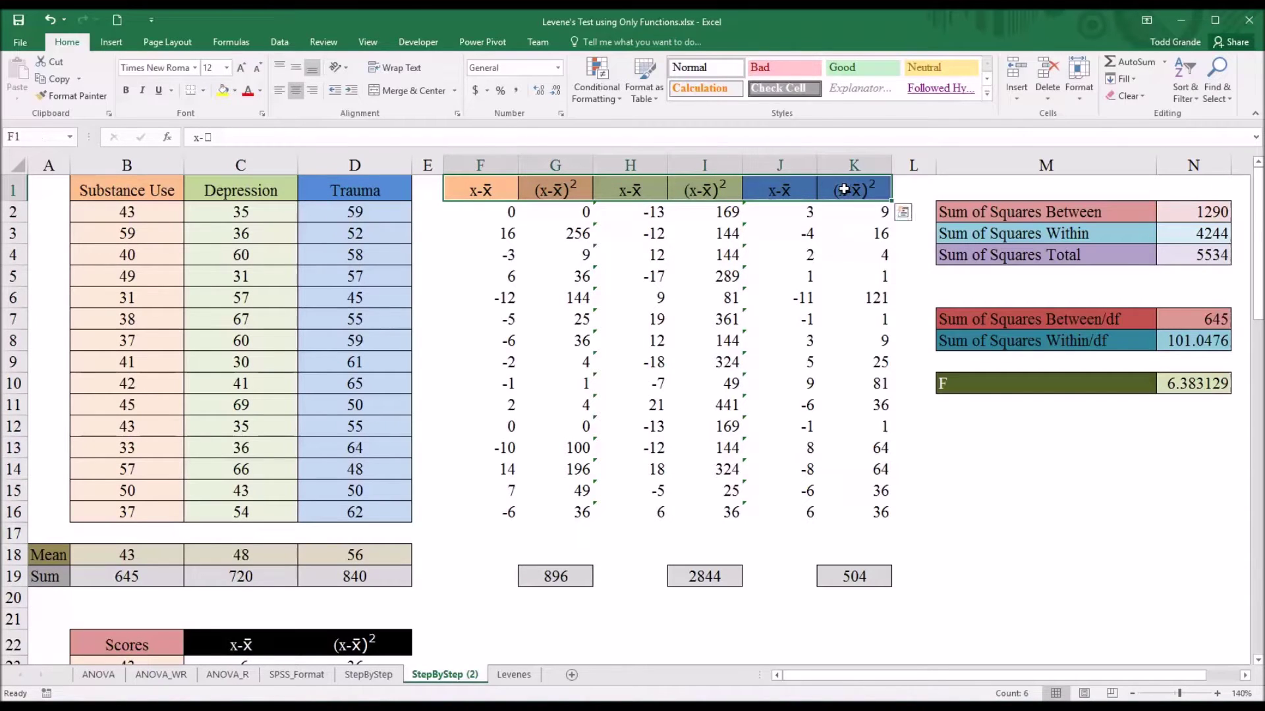
{"action": "left_click", "coordinate": [478, 217]}
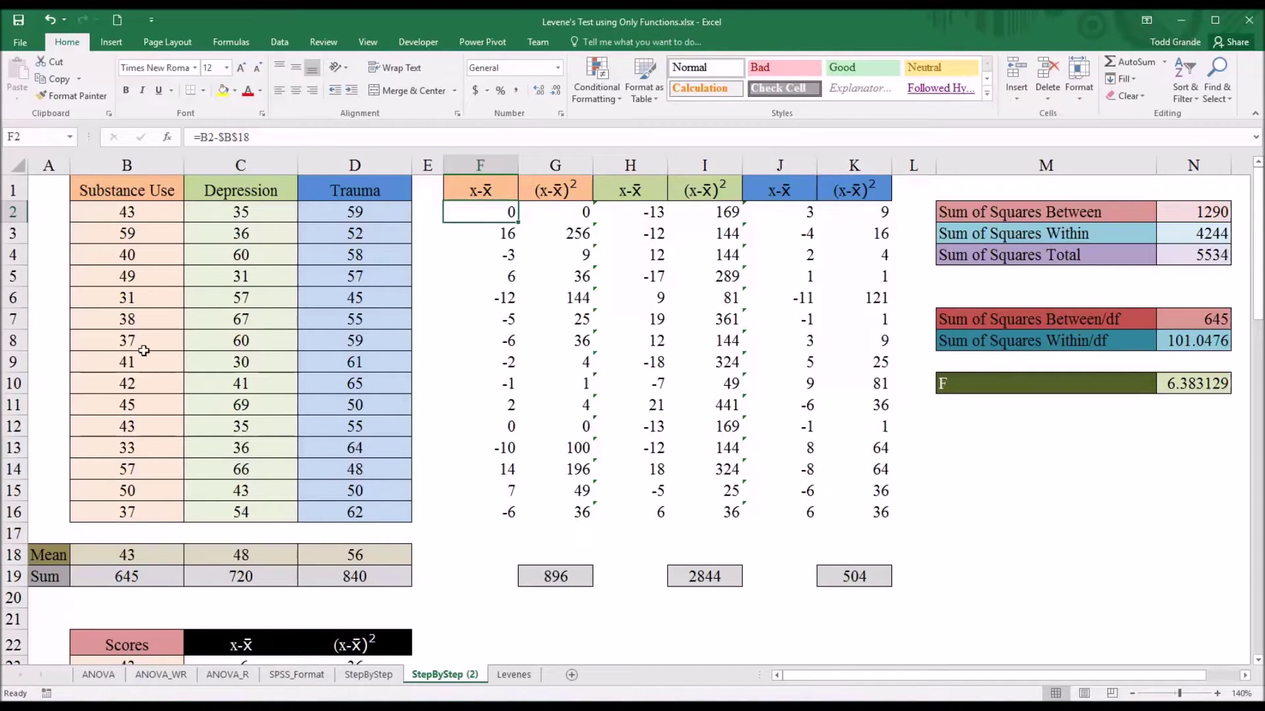
{"action": "key", "text": "F2"}
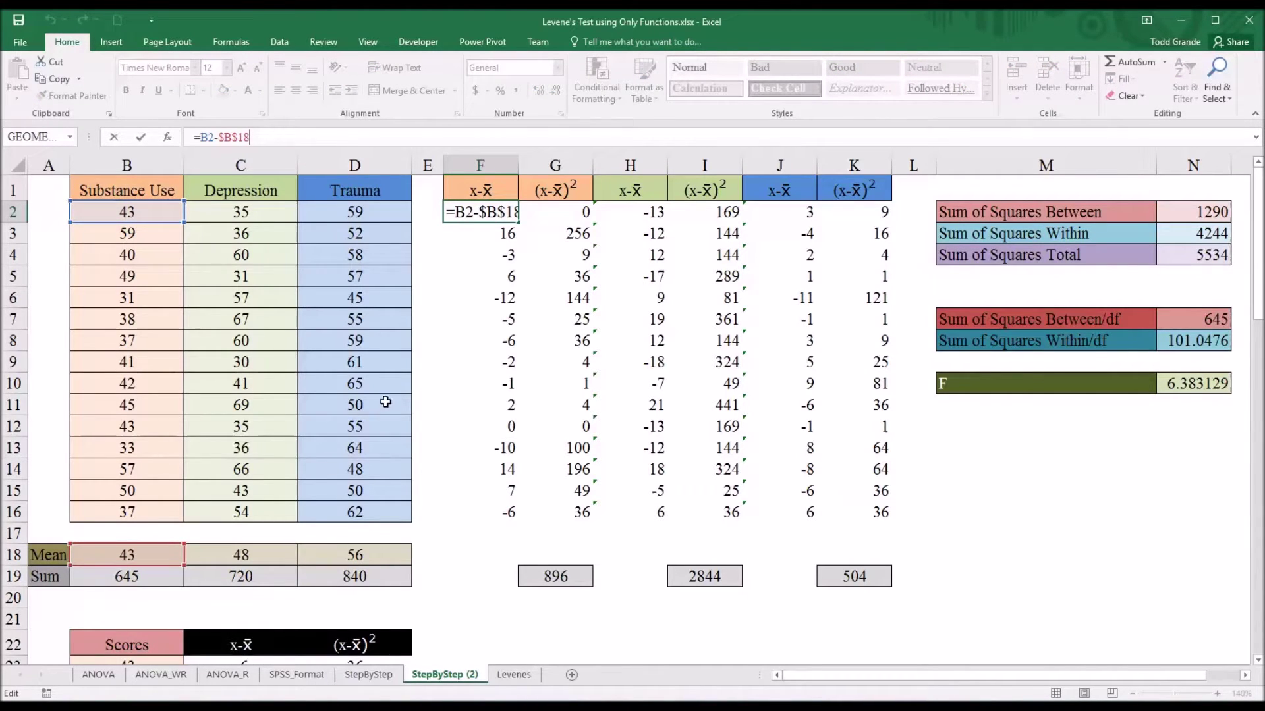
{"action": "key", "text": "Return"}
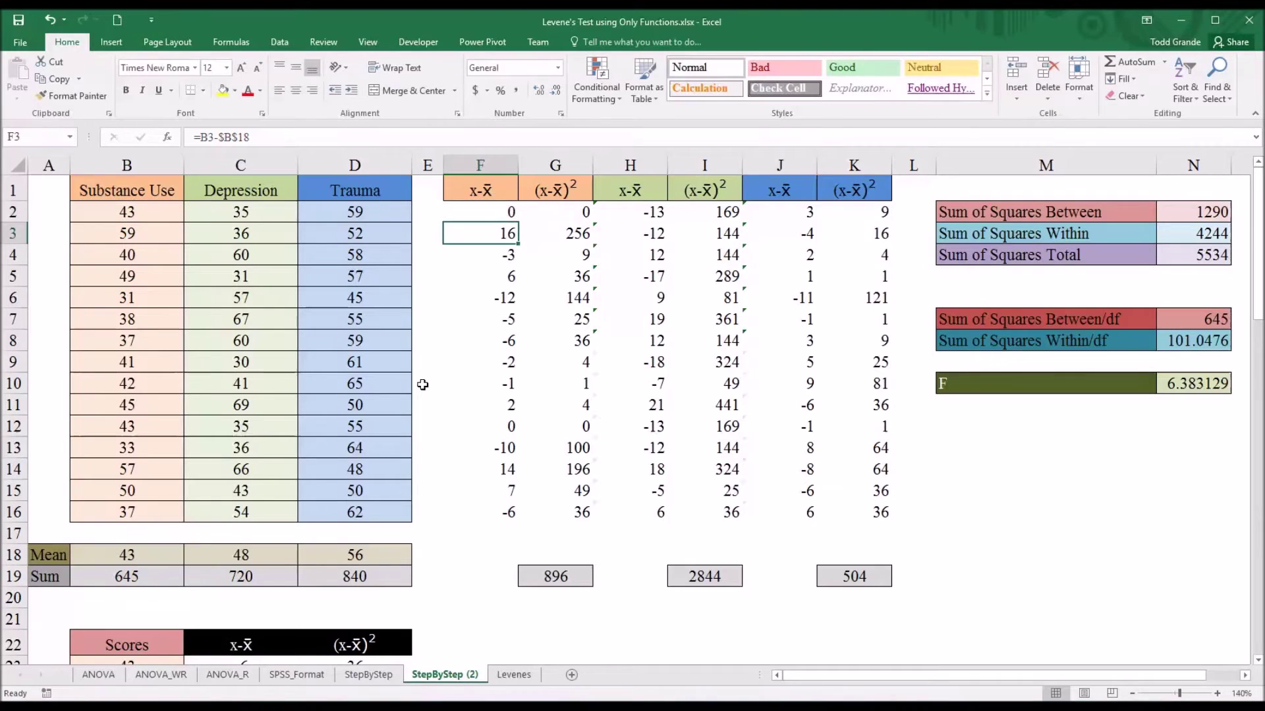
{"action": "left_click", "coordinate": [271, 141]}
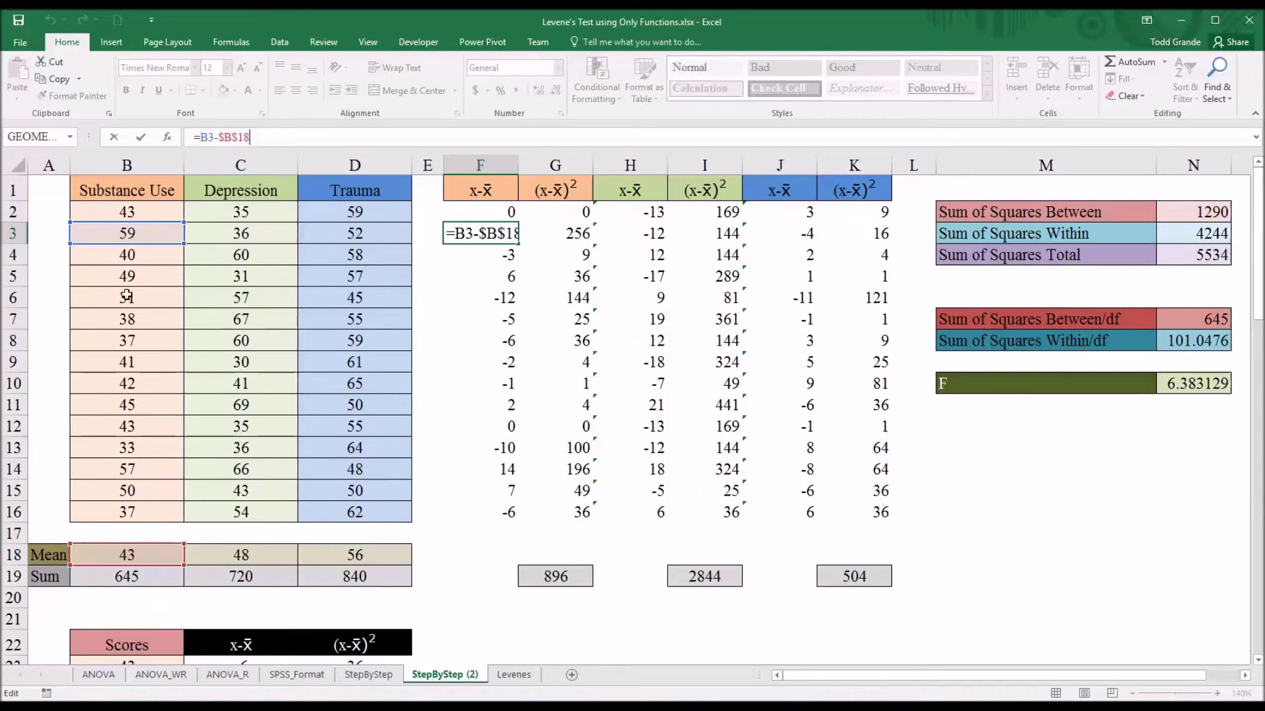
{"action": "key", "text": "Return"}
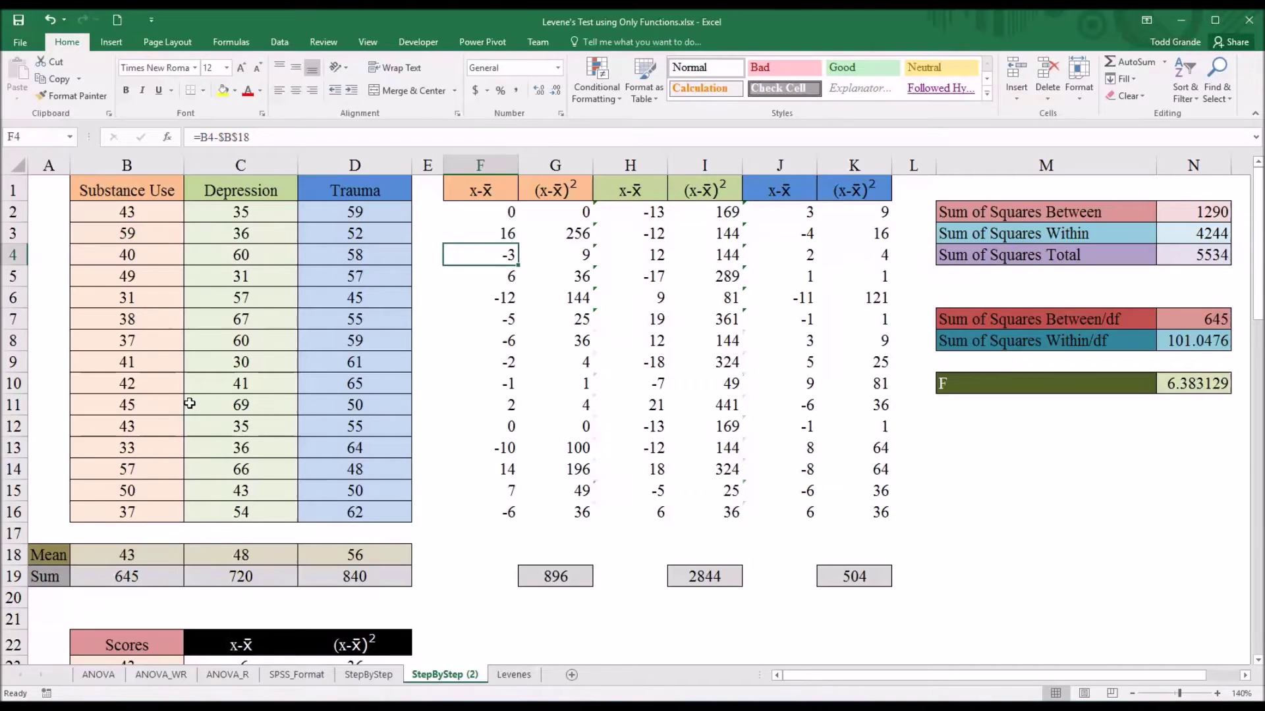
{"action": "left_click", "coordinate": [632, 217]}
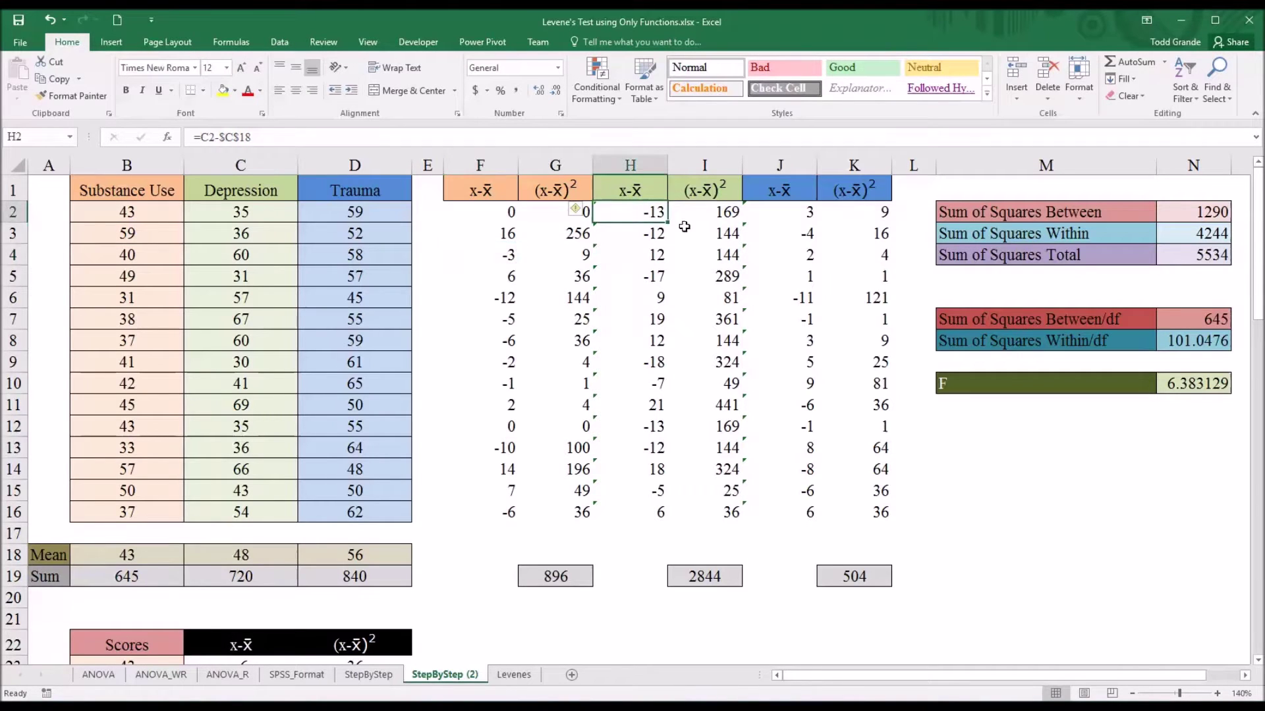
{"action": "left_click", "coordinate": [777, 211]}
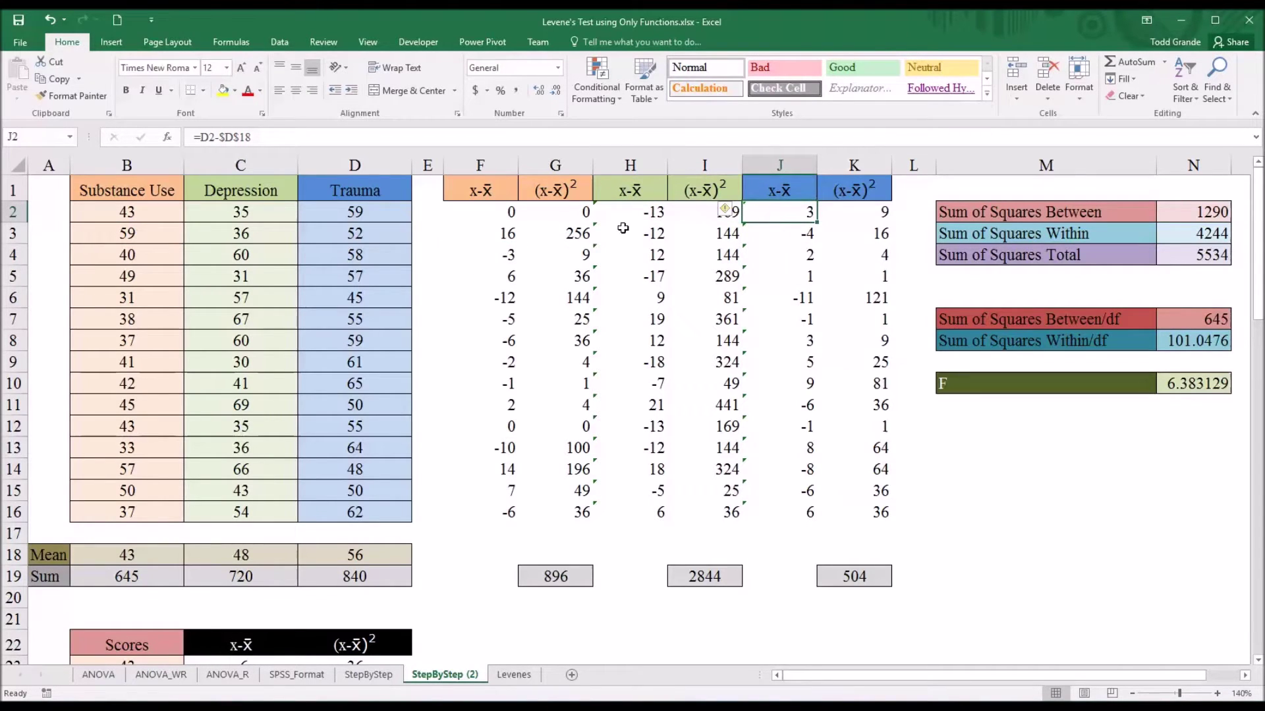
- Review the Substance Use deviations and squared deviations, and the squared-deviation sums in G19, I19 and K19
{"action": "left_click_drag", "start_coordinate": [494, 211], "coordinate": [493, 539]}
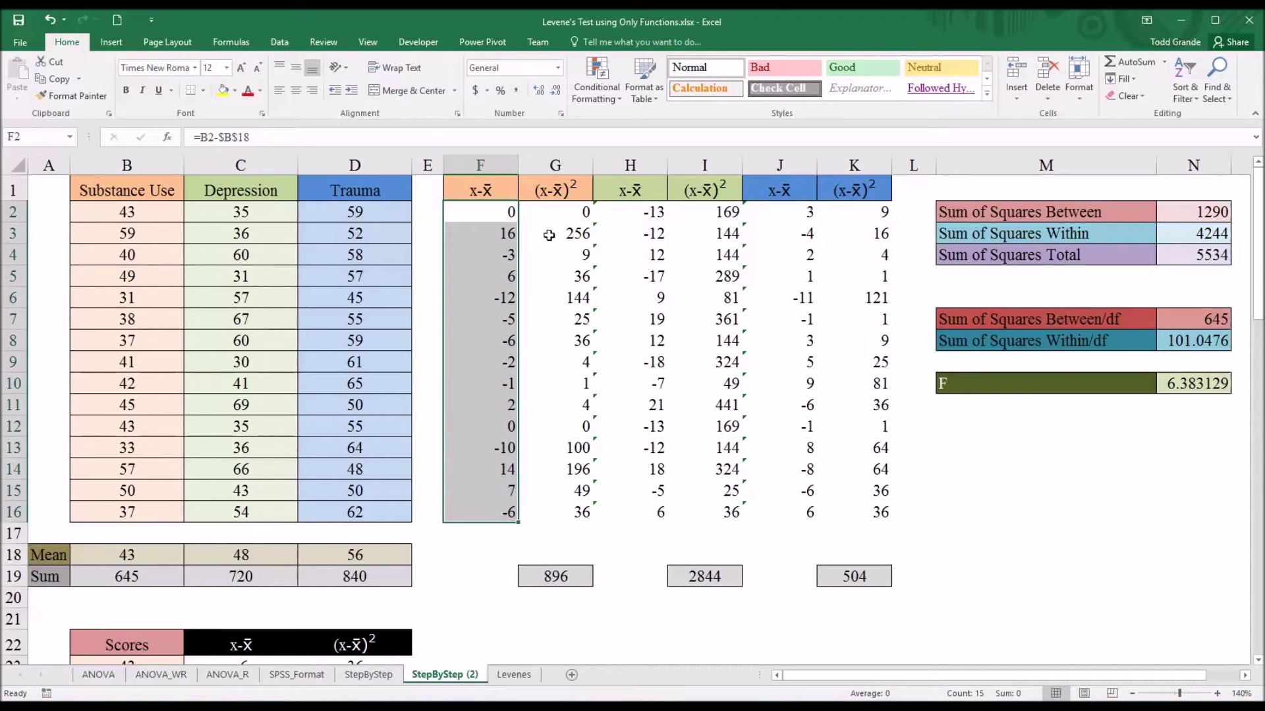
{"action": "left_click", "coordinate": [559, 216]}
{"action": "left_click_drag", "start_coordinate": [560, 215], "coordinate": [564, 515]}
{"action": "left_click", "coordinate": [560, 571]}
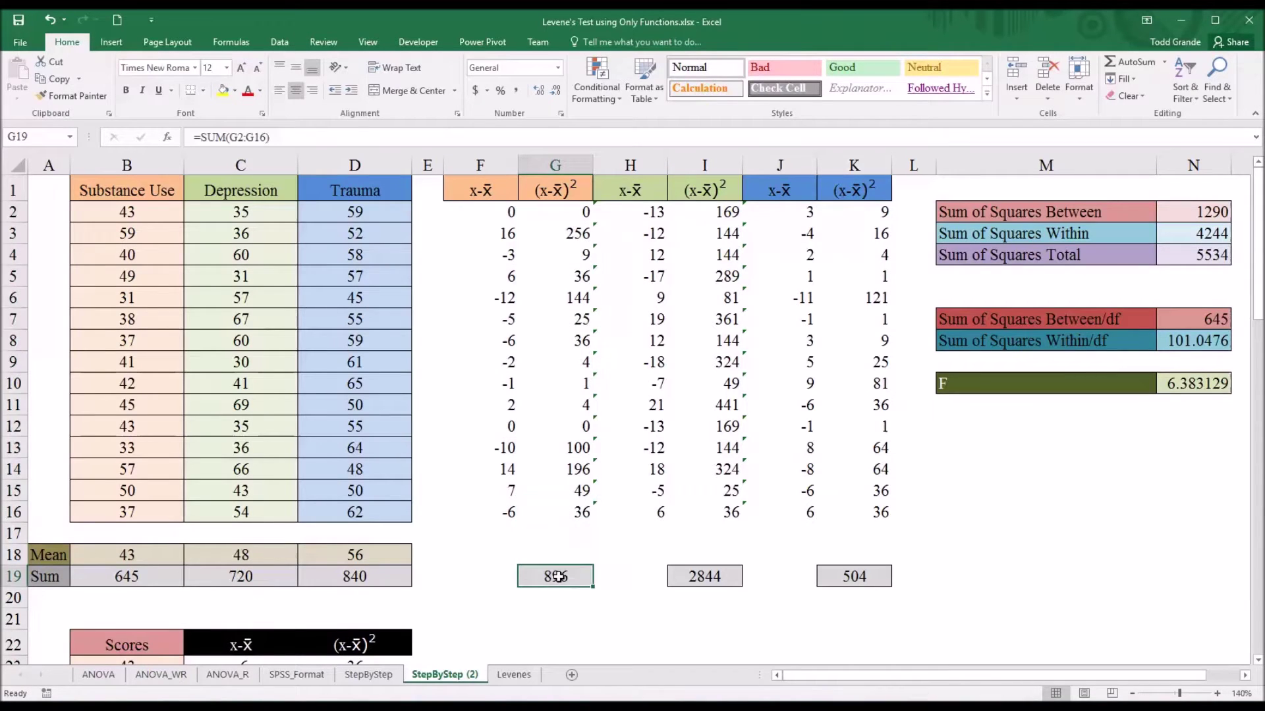
{"action": "left_click", "coordinate": [701, 578]}
{"action": "left_click", "coordinate": [837, 578]}
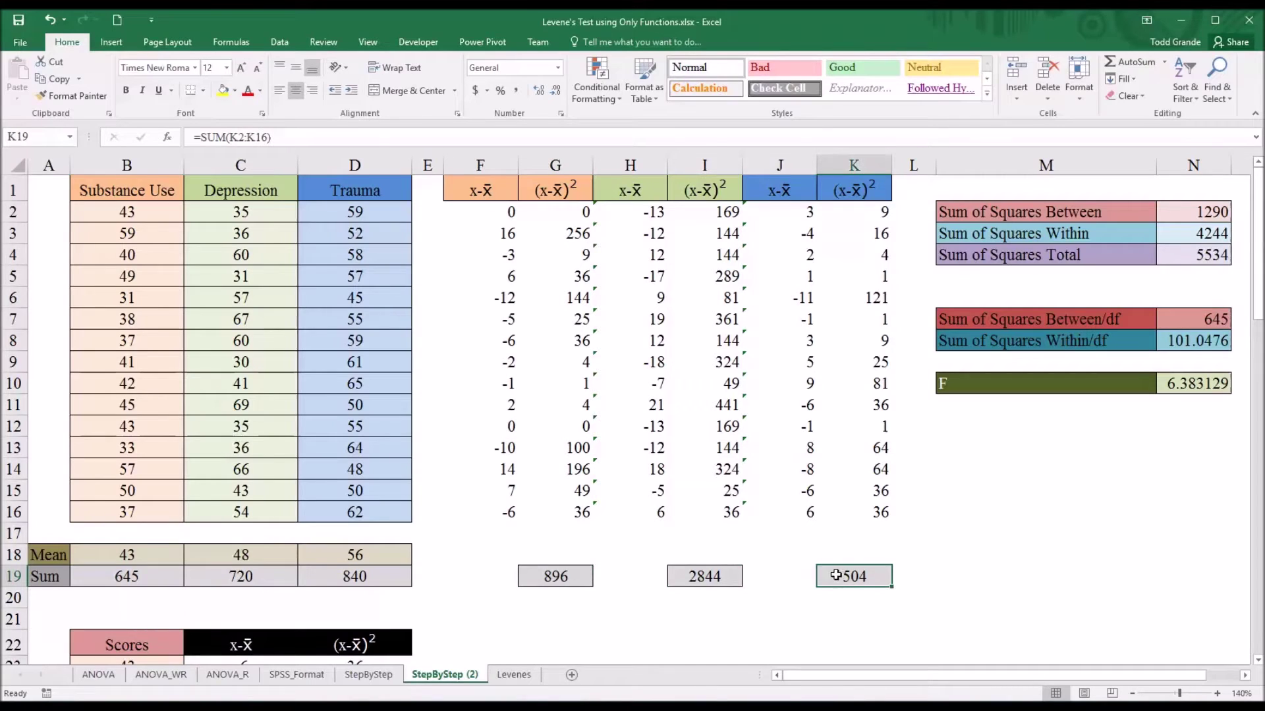
{"action": "left_click", "coordinate": [578, 577]}
{"action": "left_click", "coordinate": [712, 573]}
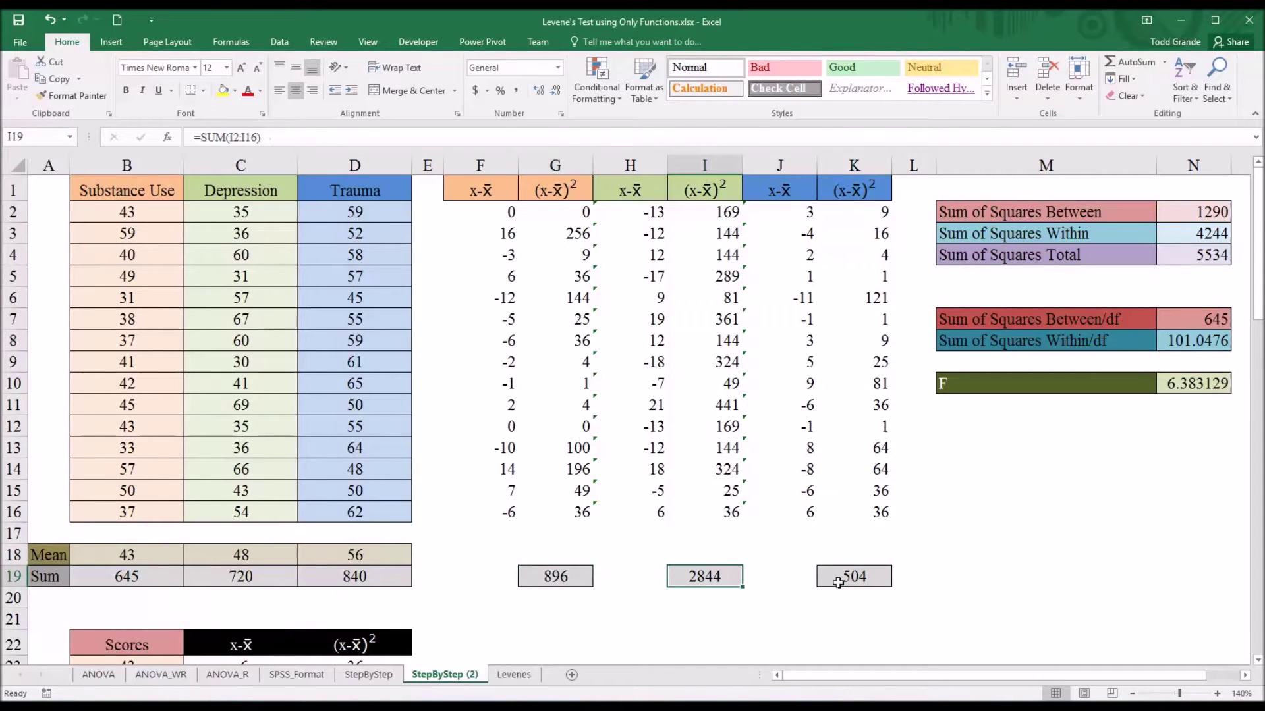
{"action": "left_click", "coordinate": [850, 578]}
- Check how the Sum of Squares Within formula in N3 refers to the three squared-deviation sums in row 19
{"action": "left_click_drag", "start_coordinate": [593, 576], "coordinate": [822, 575]}
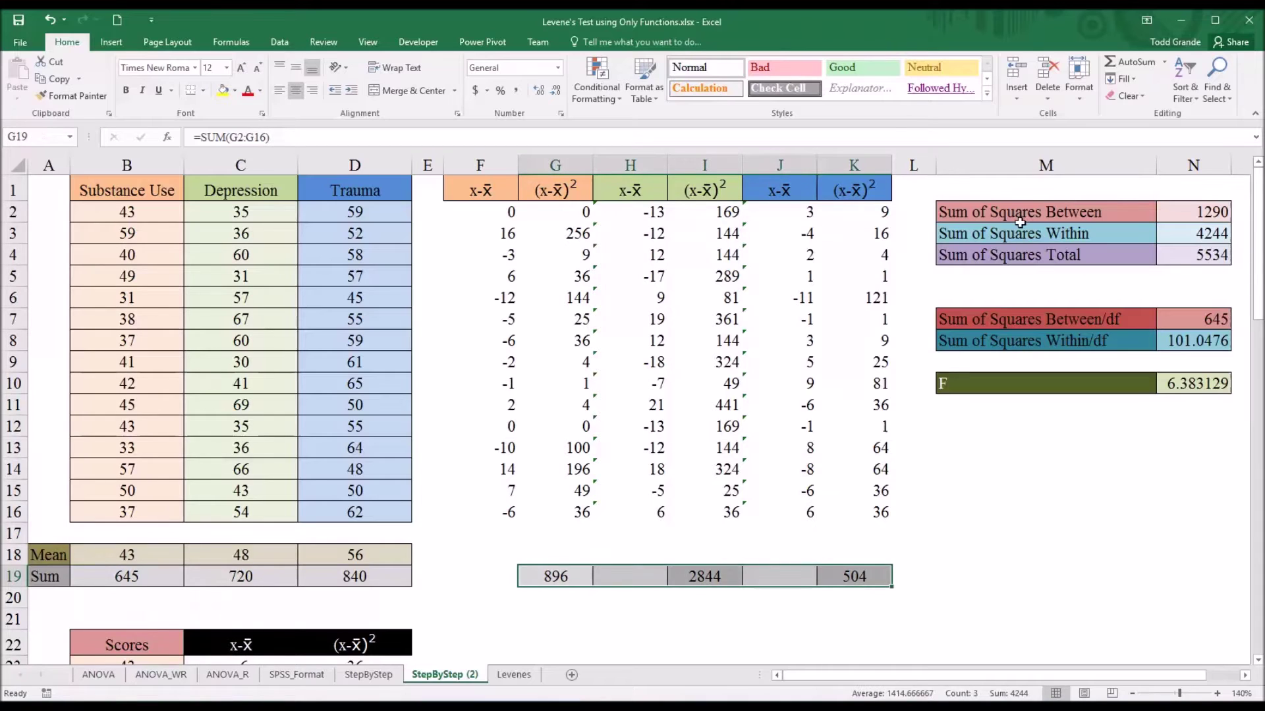
{"action": "double_click", "coordinate": [1188, 226]}
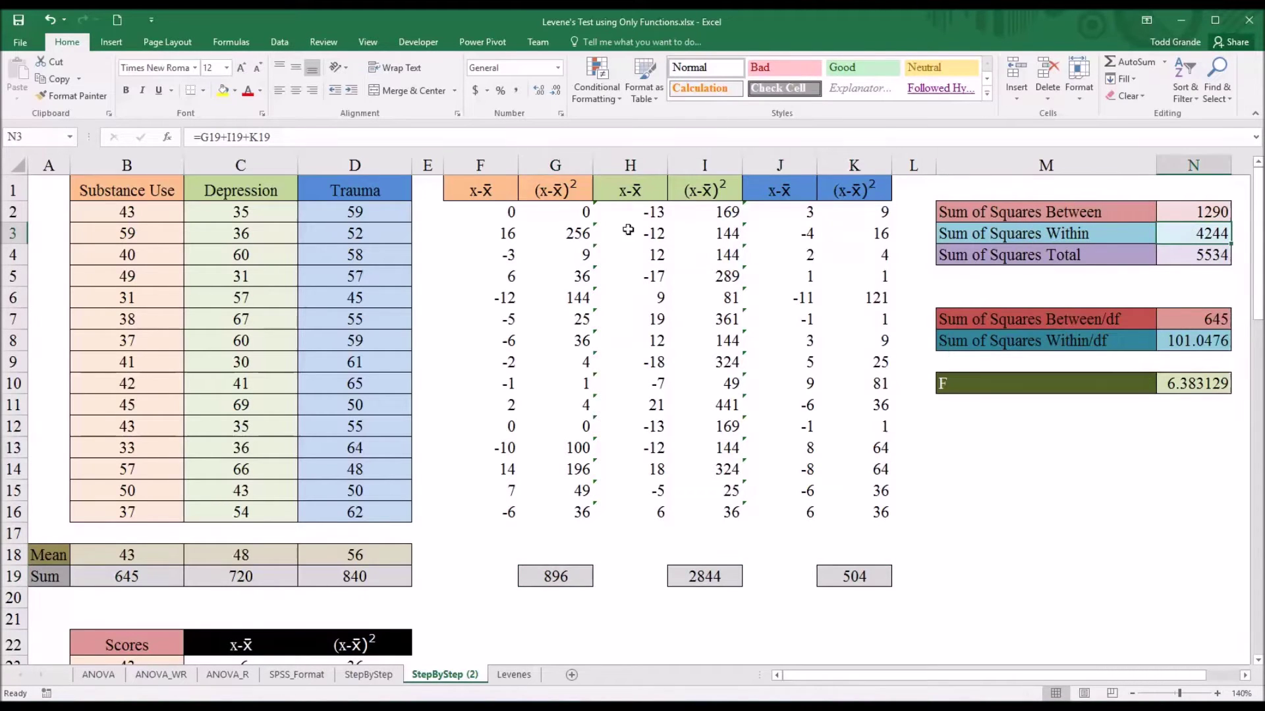
{"action": "left_click", "coordinate": [434, 138]}
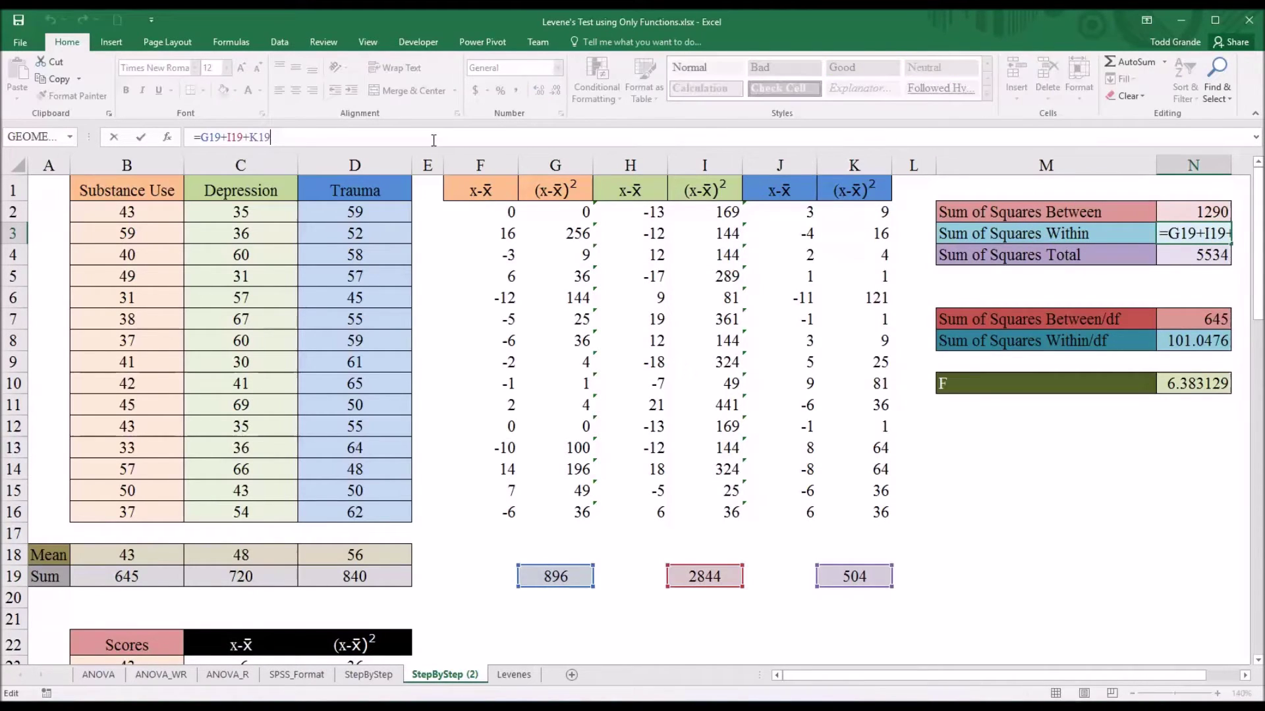
{"action": "key", "text": "Return"}
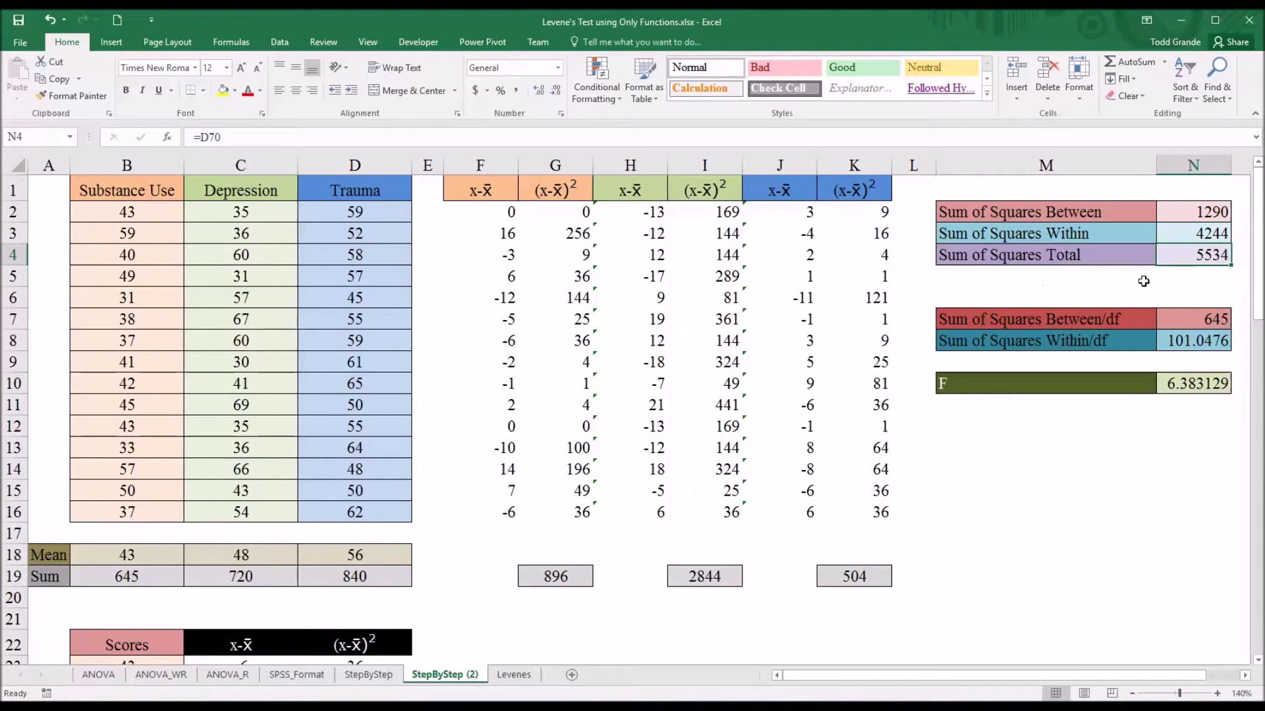
- Trace the Sum of Squares Total in N4 through the combined scores, overall mean in B69 and squared-deviation sum in D70
{"action": "left_click_drag", "start_coordinate": [1259, 280], "coordinate": [1194, 378]}
{"action": "left_click", "coordinate": [231, 292]}
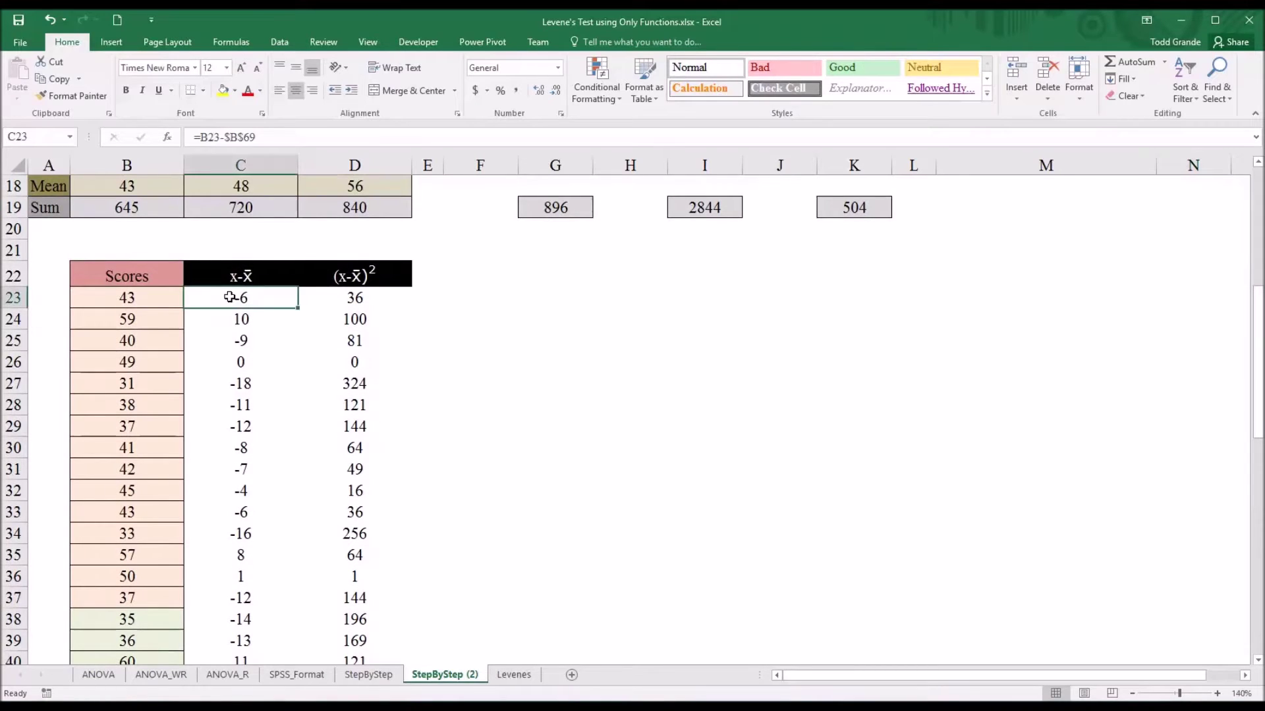
{"action": "left_click", "coordinate": [174, 298]}
{"action": "left_click", "coordinate": [225, 298]}
{"action": "left_click_drag", "start_coordinate": [1257, 362], "coordinate": [1157, 572]}
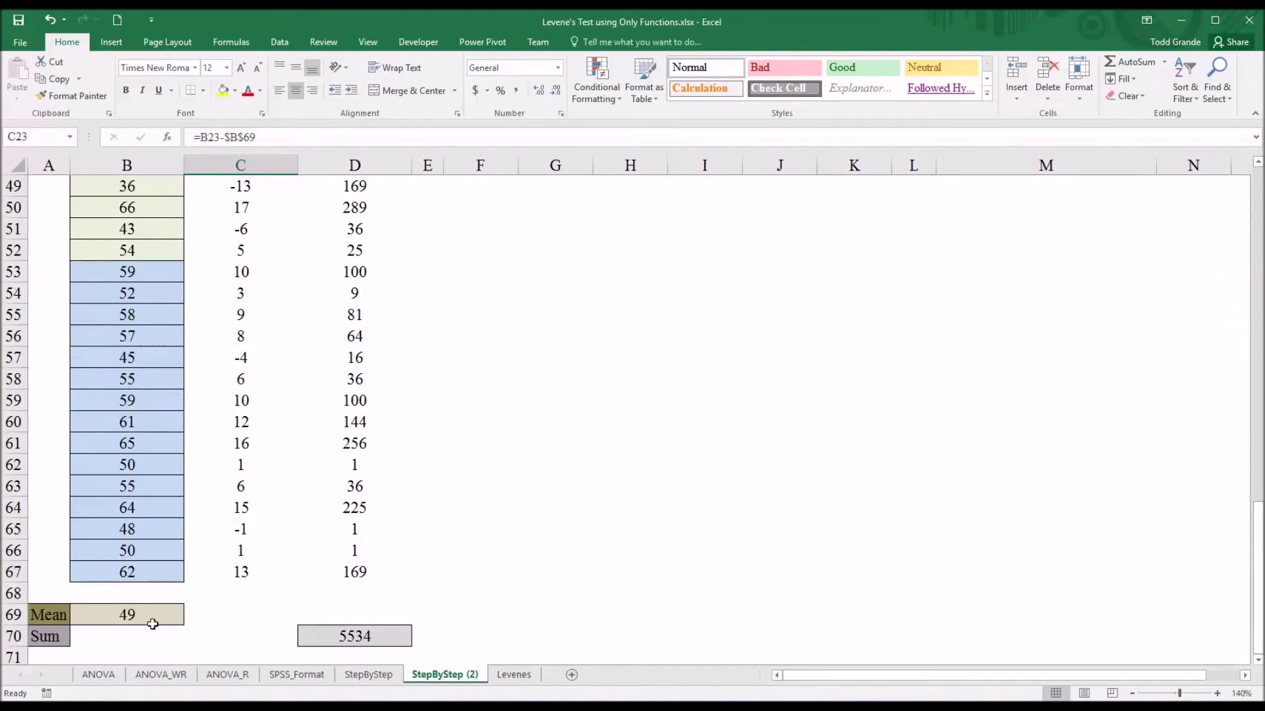
{"action": "left_click", "coordinate": [152, 619]}
{"action": "left_click_drag", "start_coordinate": [1258, 517], "coordinate": [1181, 518]}
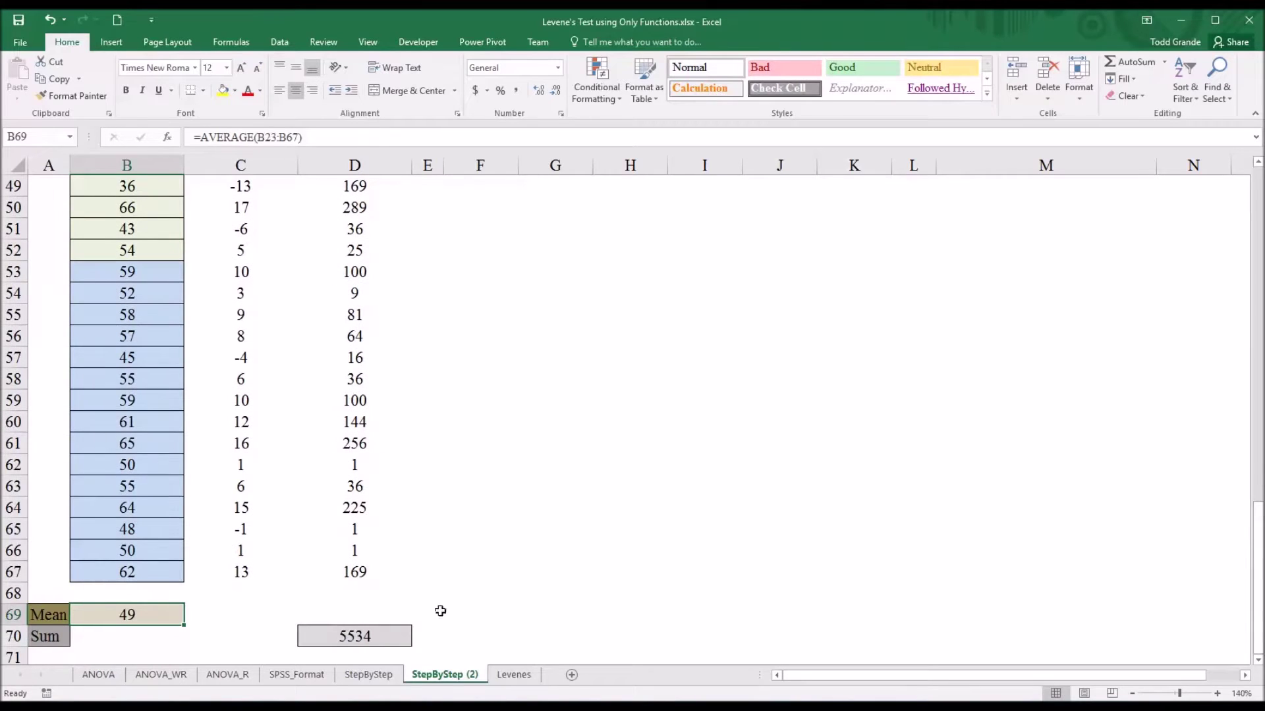
{"action": "left_click", "coordinate": [375, 633]}
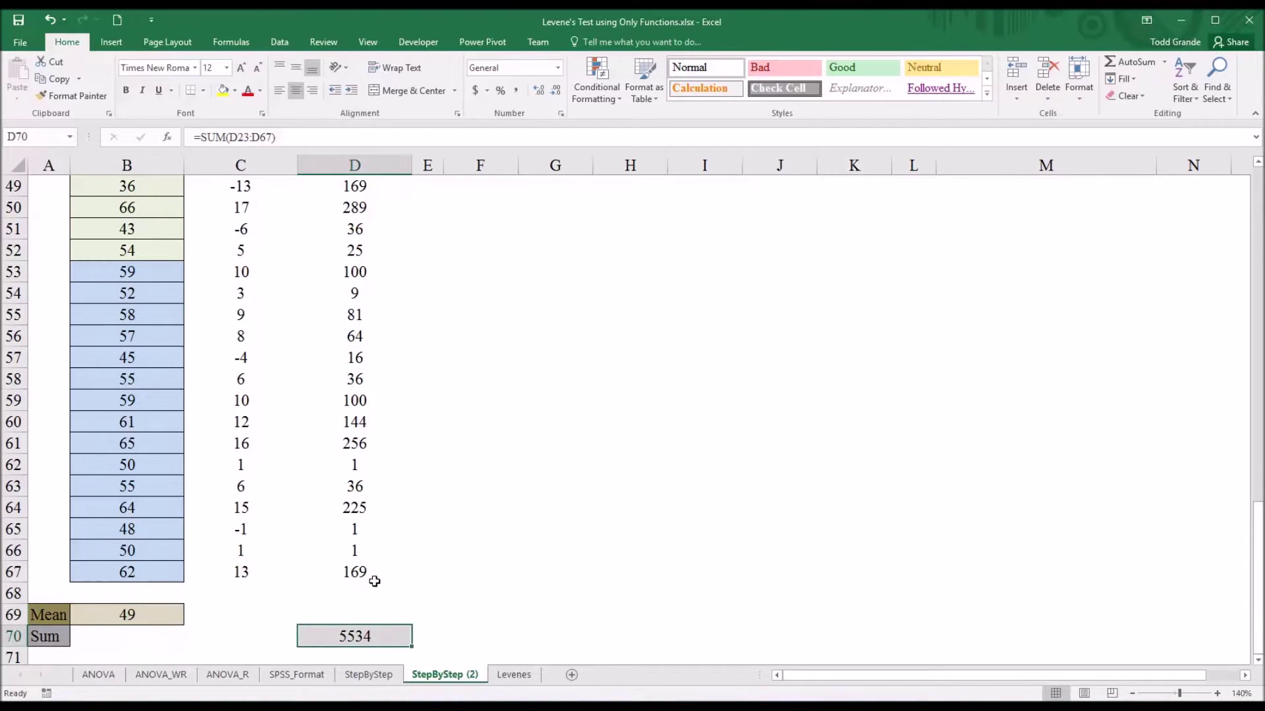
{"action": "left_click_drag", "start_coordinate": [372, 578], "coordinate": [376, 211]}
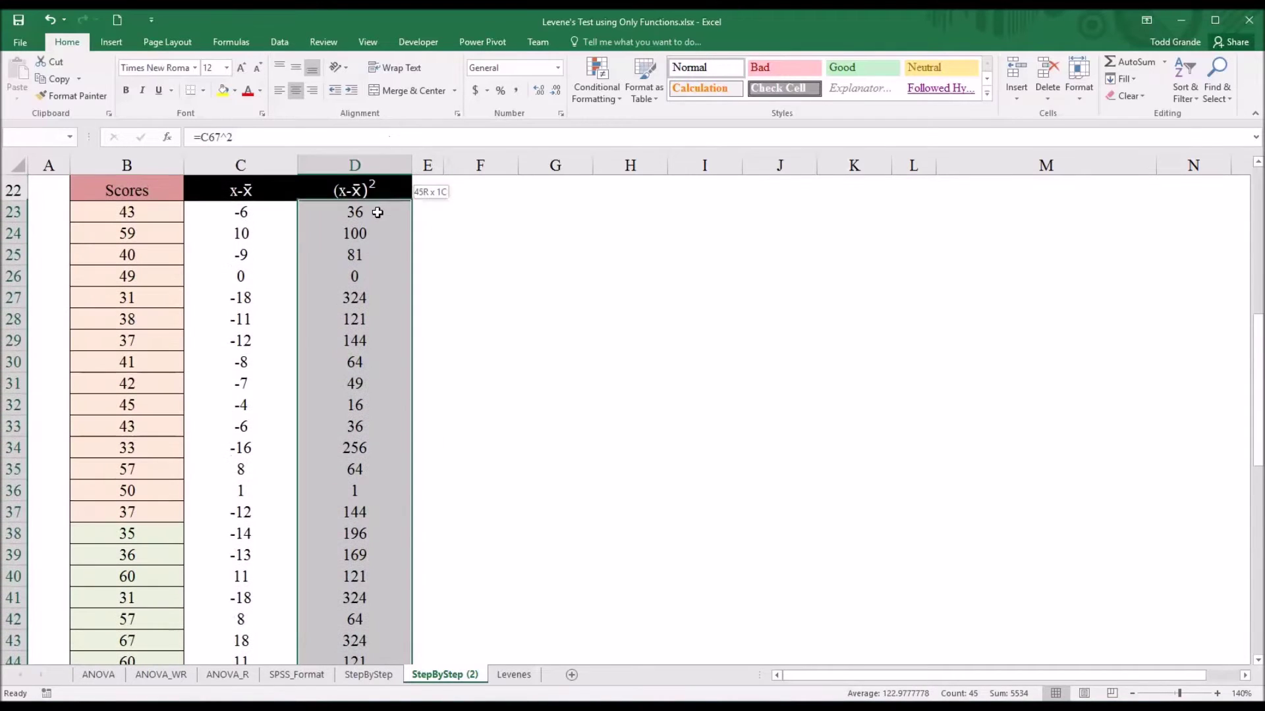
{"action": "left_click_drag", "start_coordinate": [1260, 408], "coordinate": [1246, 263]}
{"action": "left_click", "coordinate": [1193, 260]}
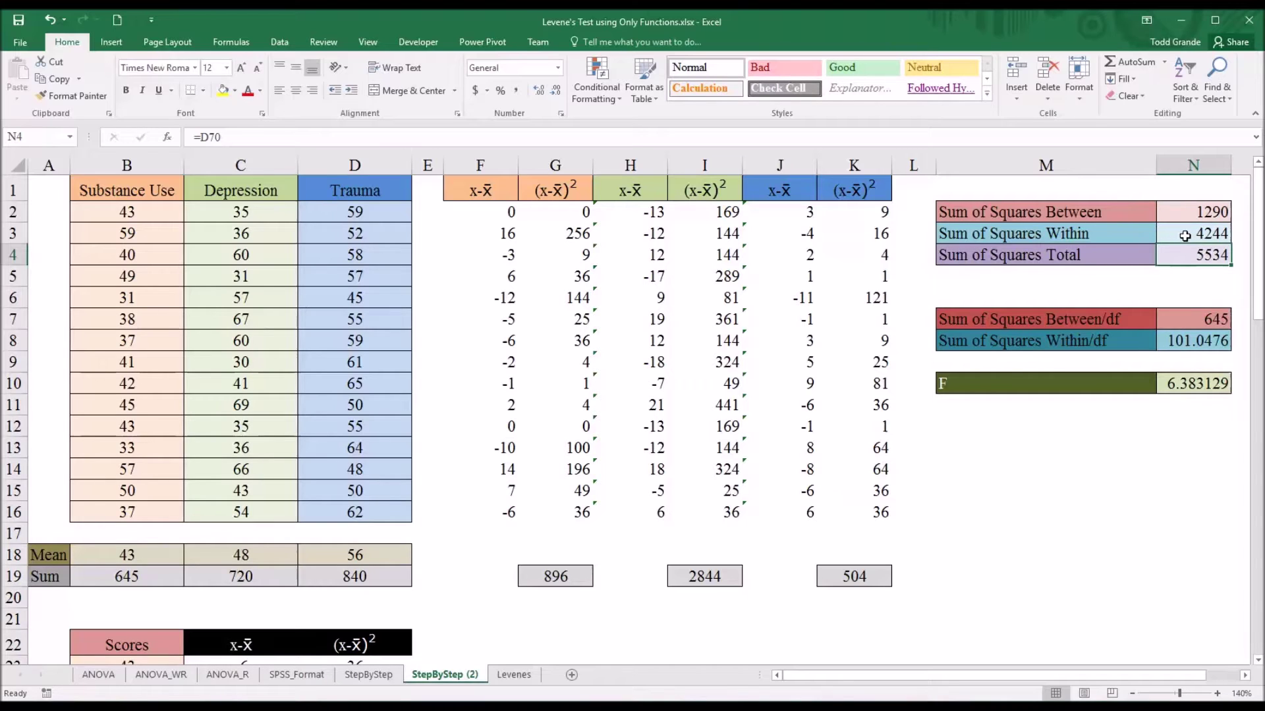
- Check the Sum of Squares Between formula in N2 against the Within and Total sums of squares
{"action": "left_click_drag", "start_coordinate": [1185, 233], "coordinate": [1185, 254]}
{"action": "left_click", "coordinate": [1182, 214]}
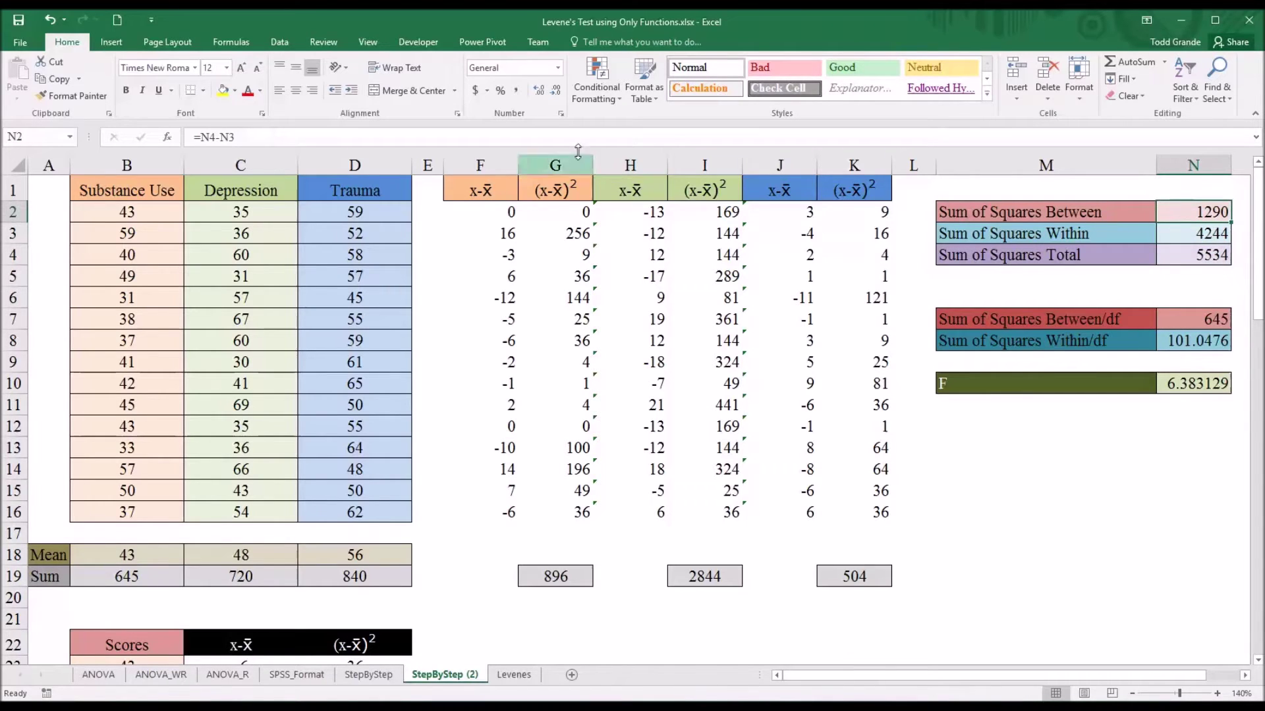
{"action": "type", "text": "=N4-N3"}
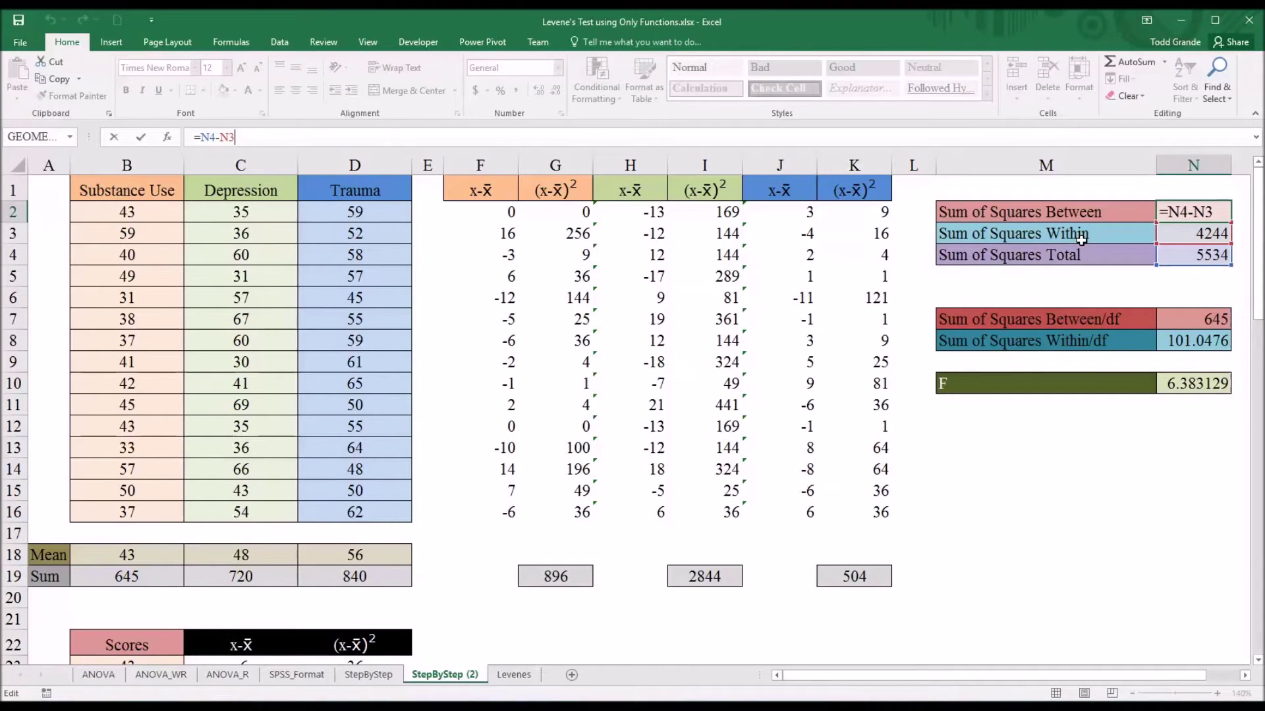
{"action": "key", "text": "Return"}
{"action": "left_click_drag", "start_coordinate": [1183, 214], "coordinate": [1181, 259]}
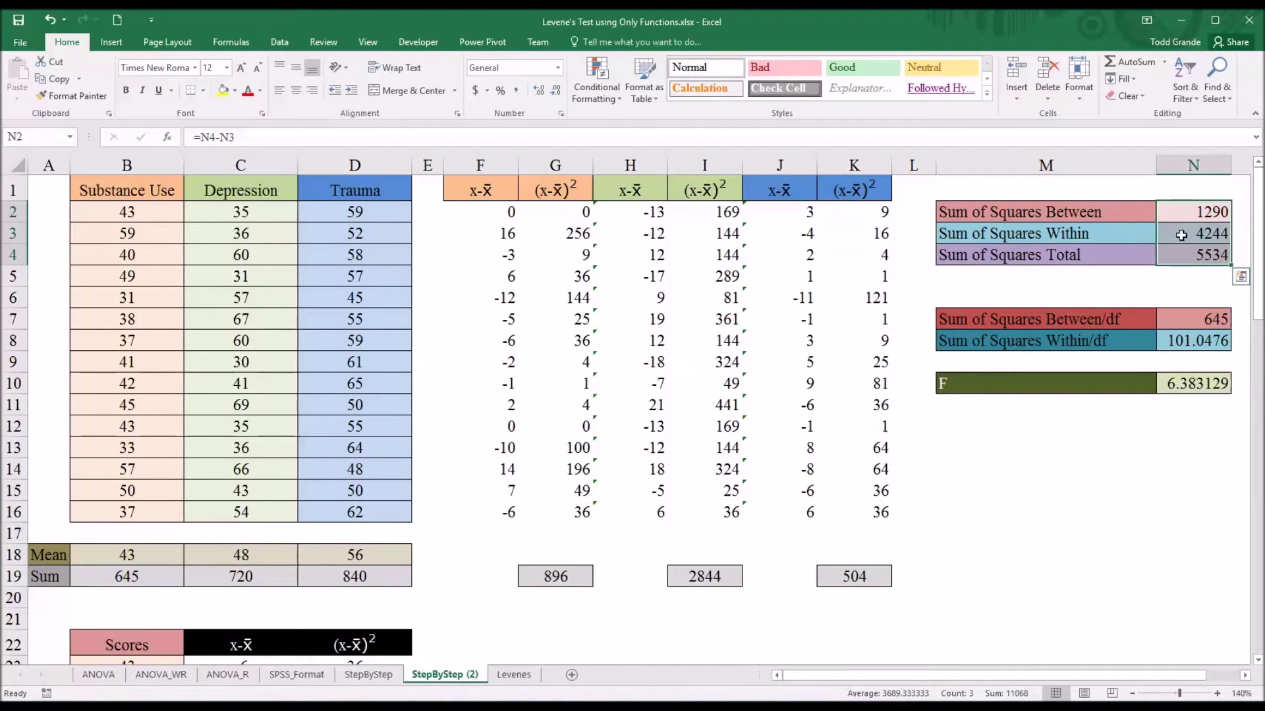
- Inspect the Sum of Squares Between/df formula in N7 in relation to the three group columns B1:D16
{"action": "left_click", "coordinate": [1076, 321]}
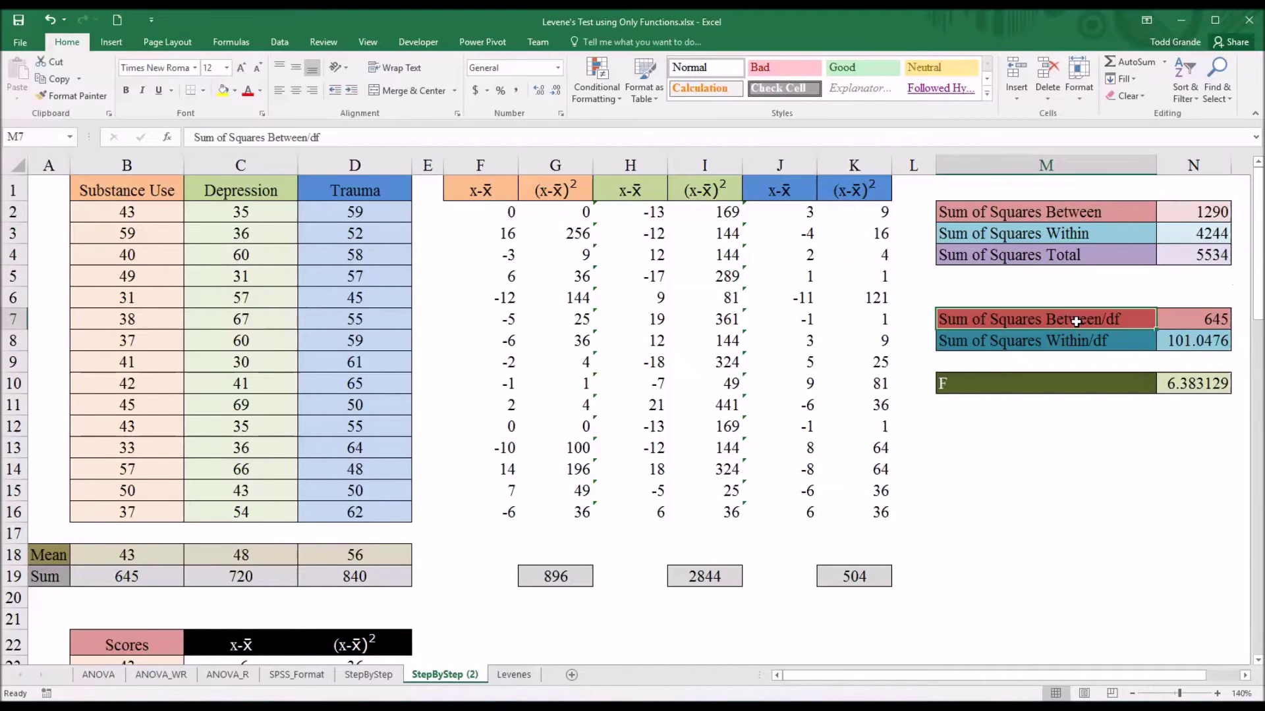
{"action": "left_click", "coordinate": [1184, 321]}
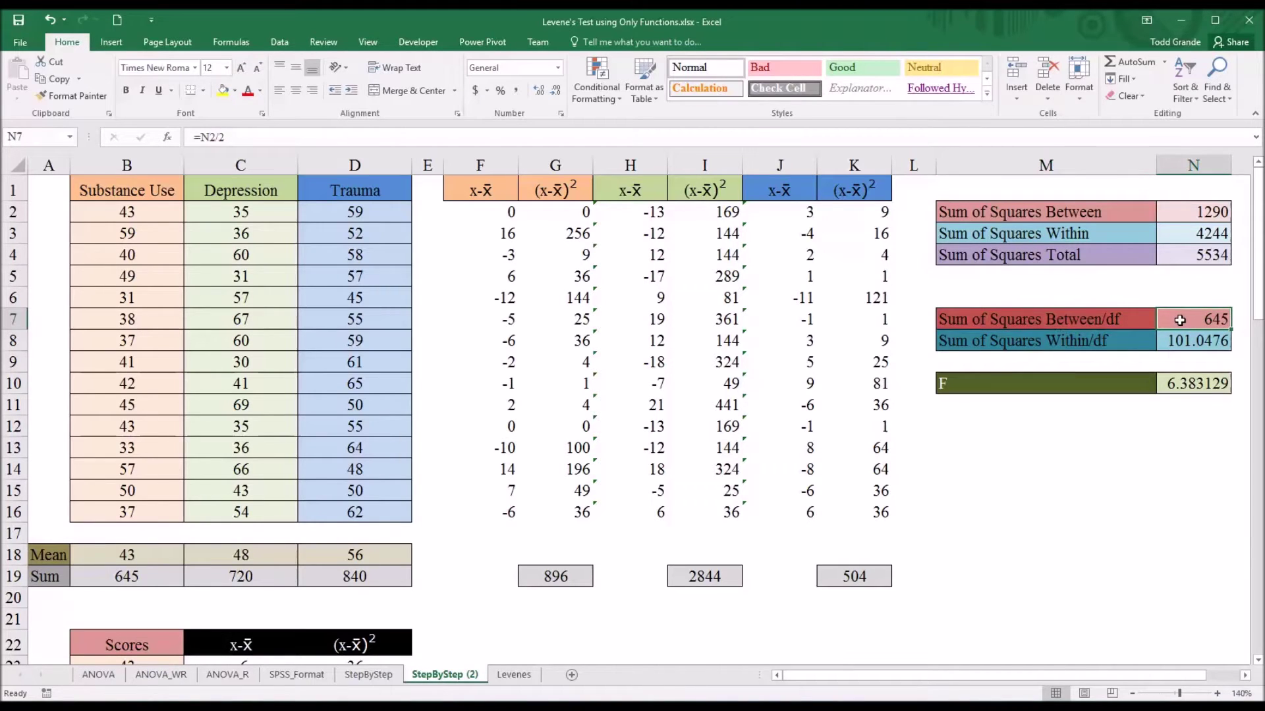
{"action": "left_click", "coordinate": [142, 192]}
{"action": "left_click_drag", "start_coordinate": [143, 192], "coordinate": [339, 513]}
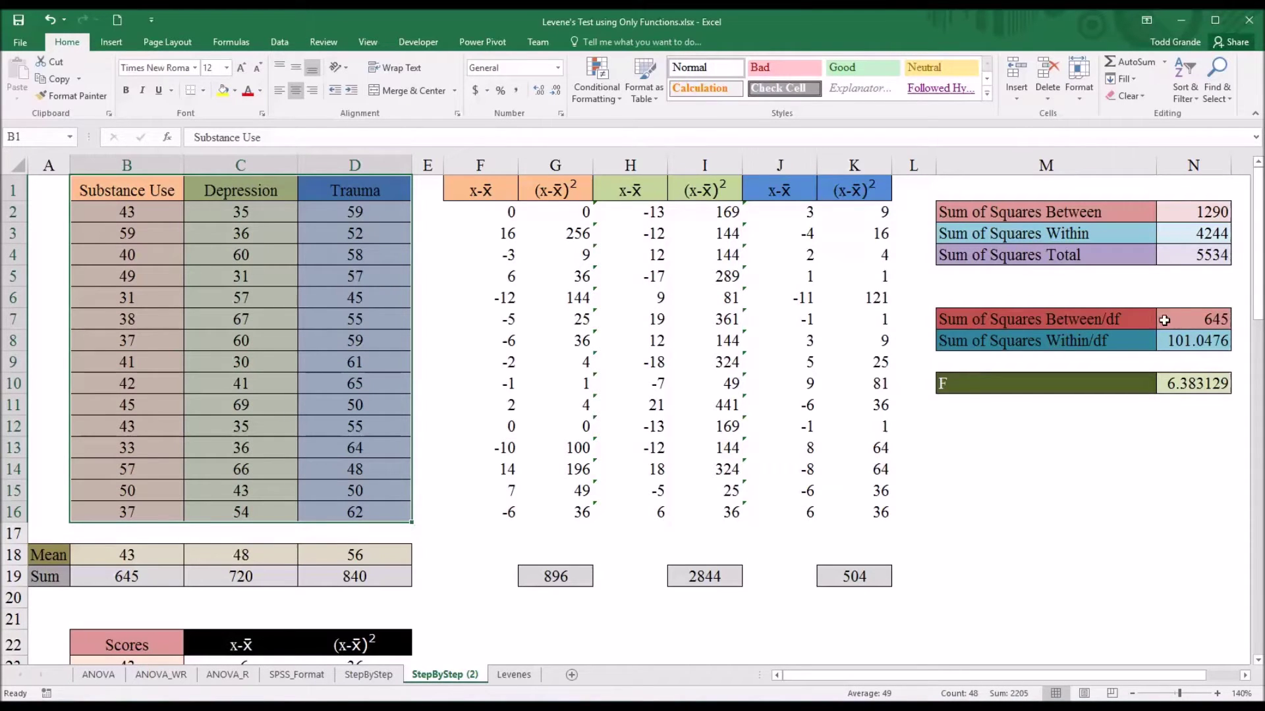
{"action": "left_click", "coordinate": [1119, 320]}
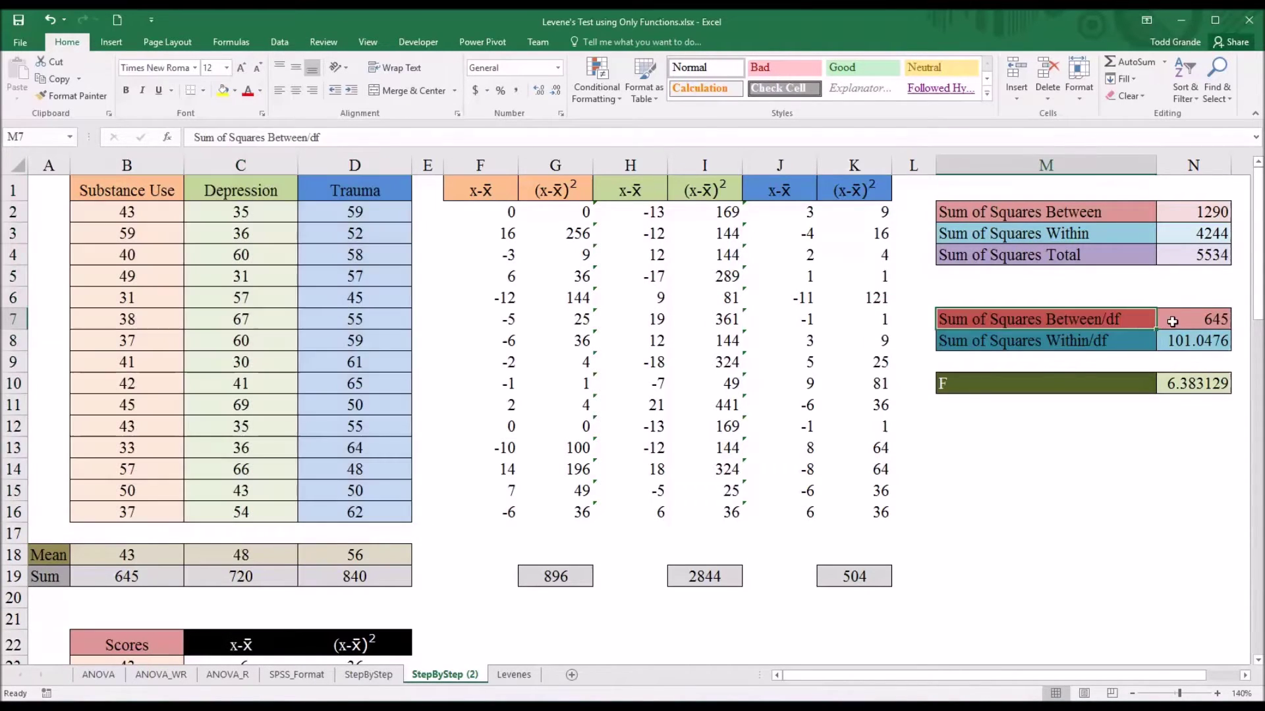
- Check how the F formula in N10 relates to the Between/df formula in N7 and the Within/df formula in N8
{"action": "left_click", "coordinate": [1173, 321]}
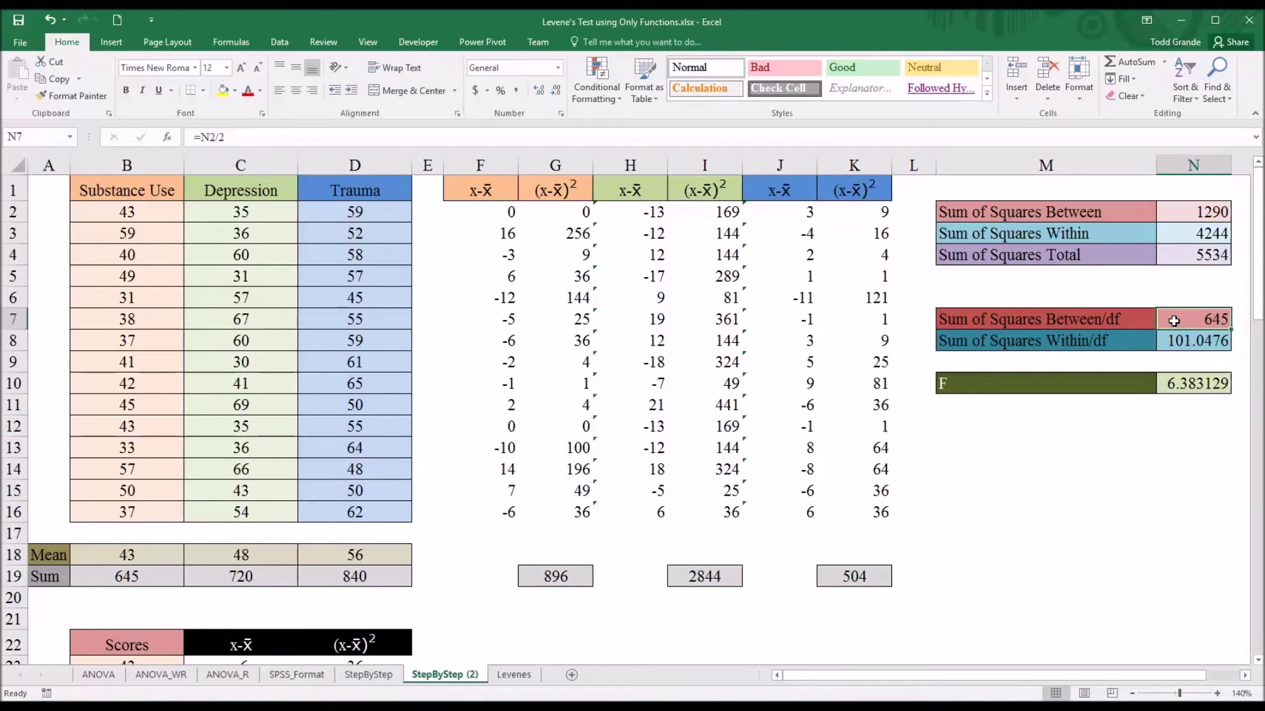
{"action": "key", "text": "Down"}
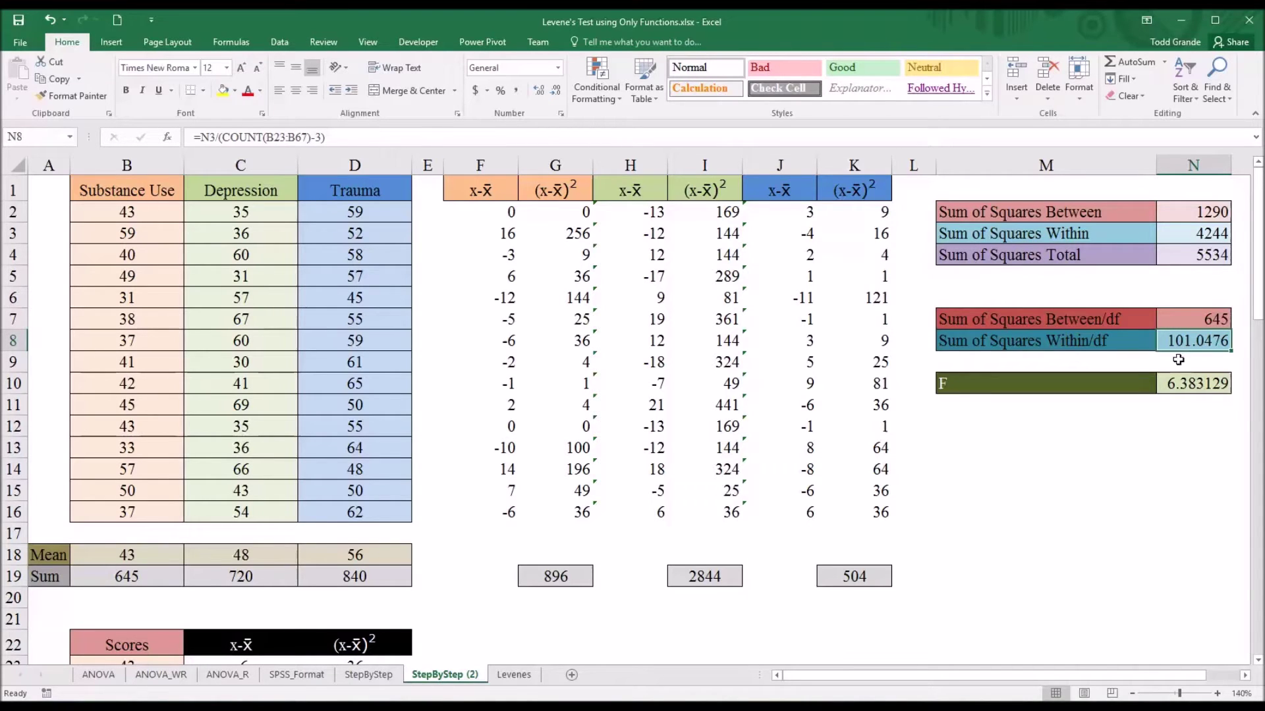
{"action": "left_click", "coordinate": [1164, 382]}
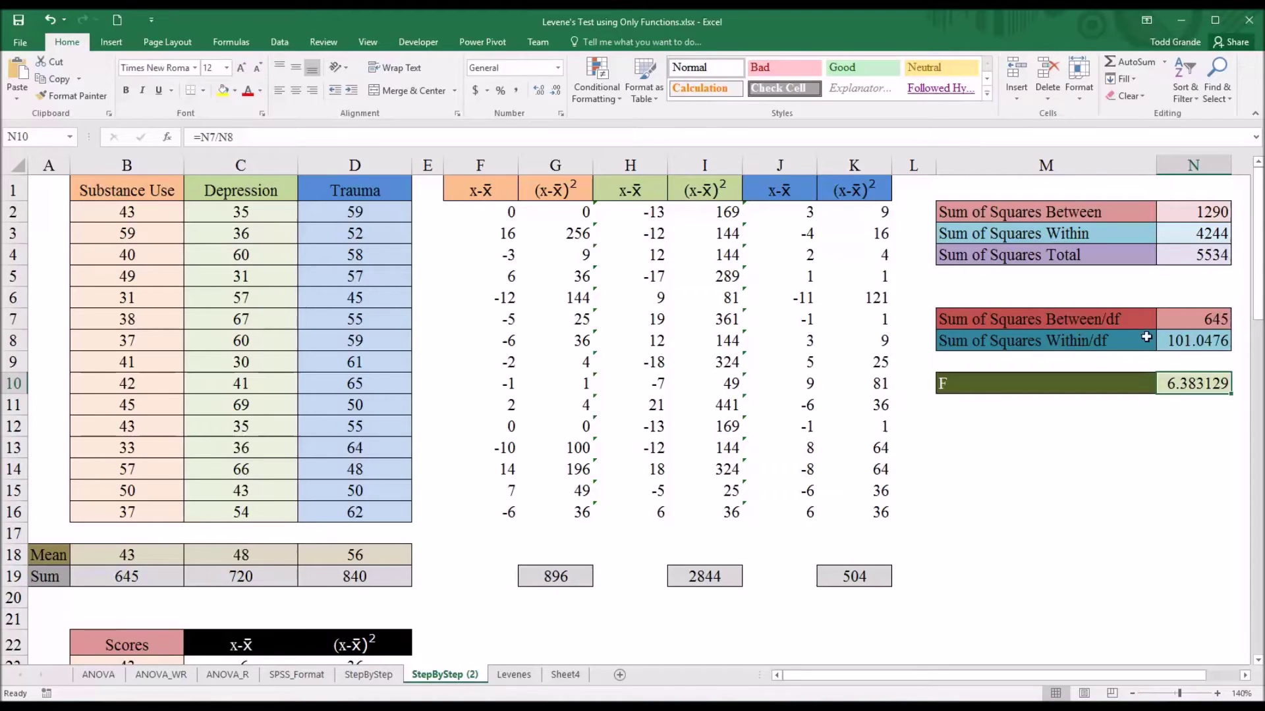
{"action": "left_click", "coordinate": [1113, 321]}
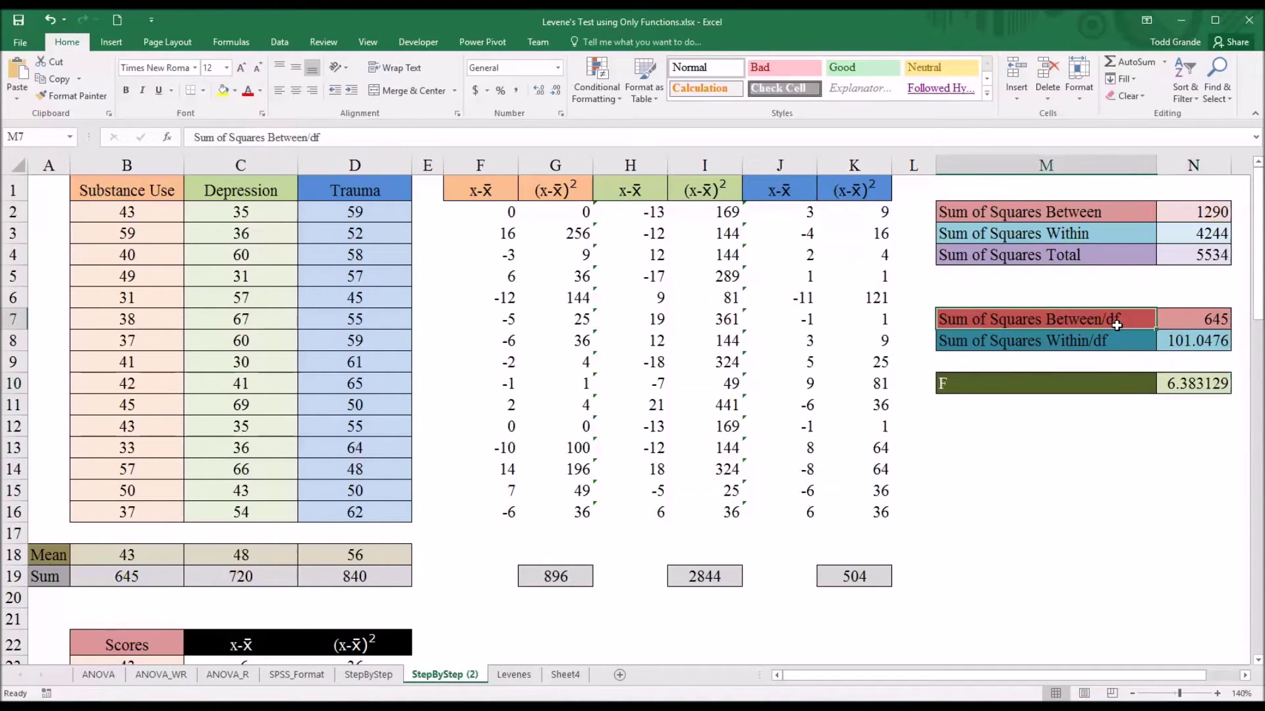
{"action": "left_click", "coordinate": [1173, 319]}
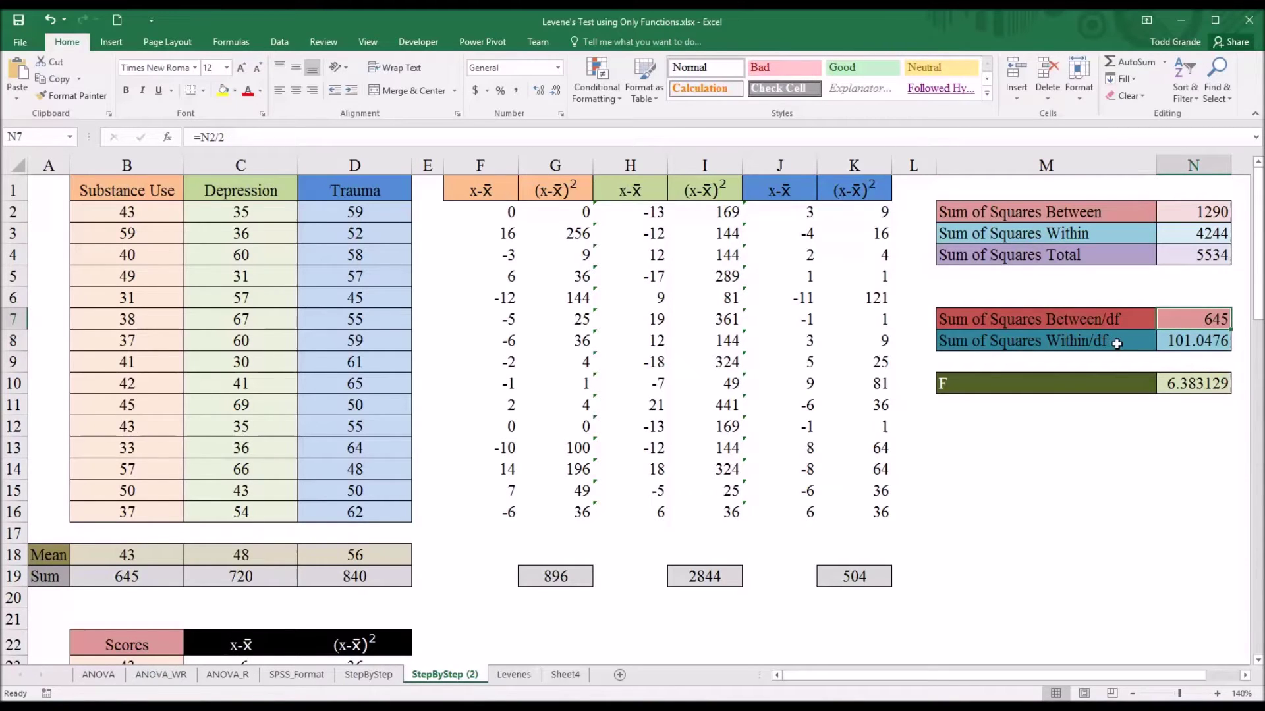
{"action": "left_click", "coordinate": [1117, 343]}
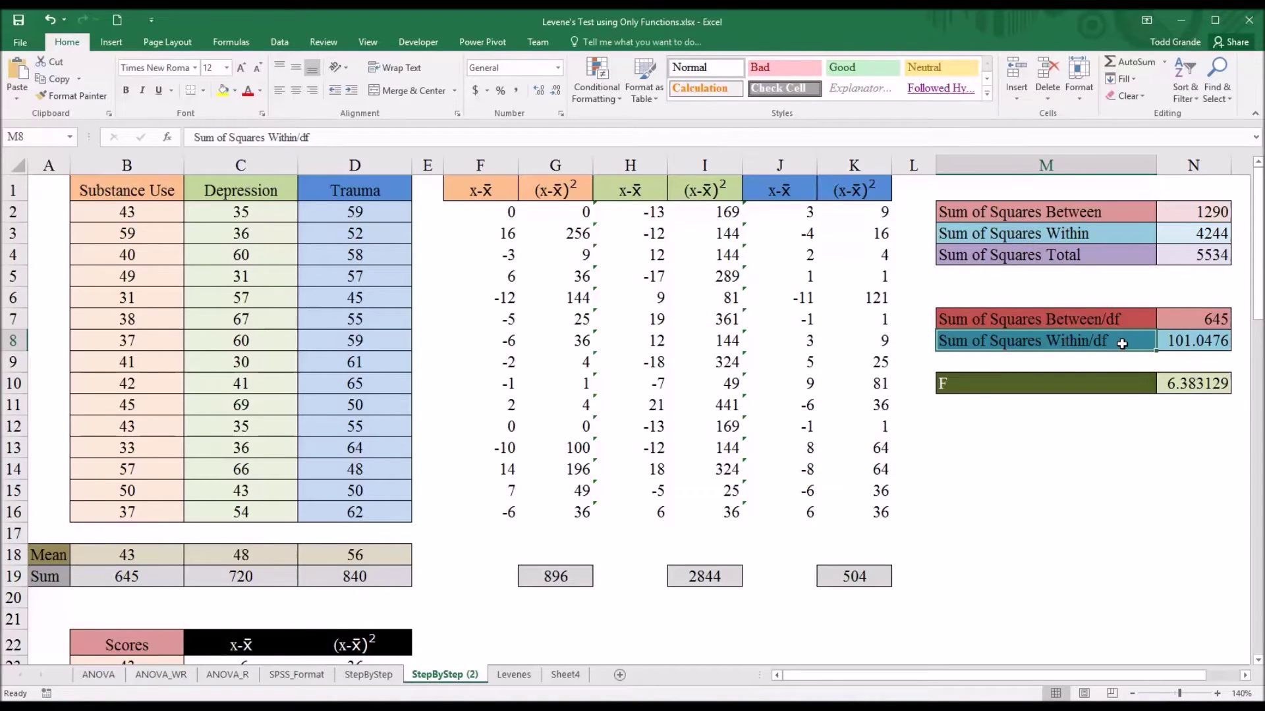
{"action": "left_click", "coordinate": [1172, 349]}
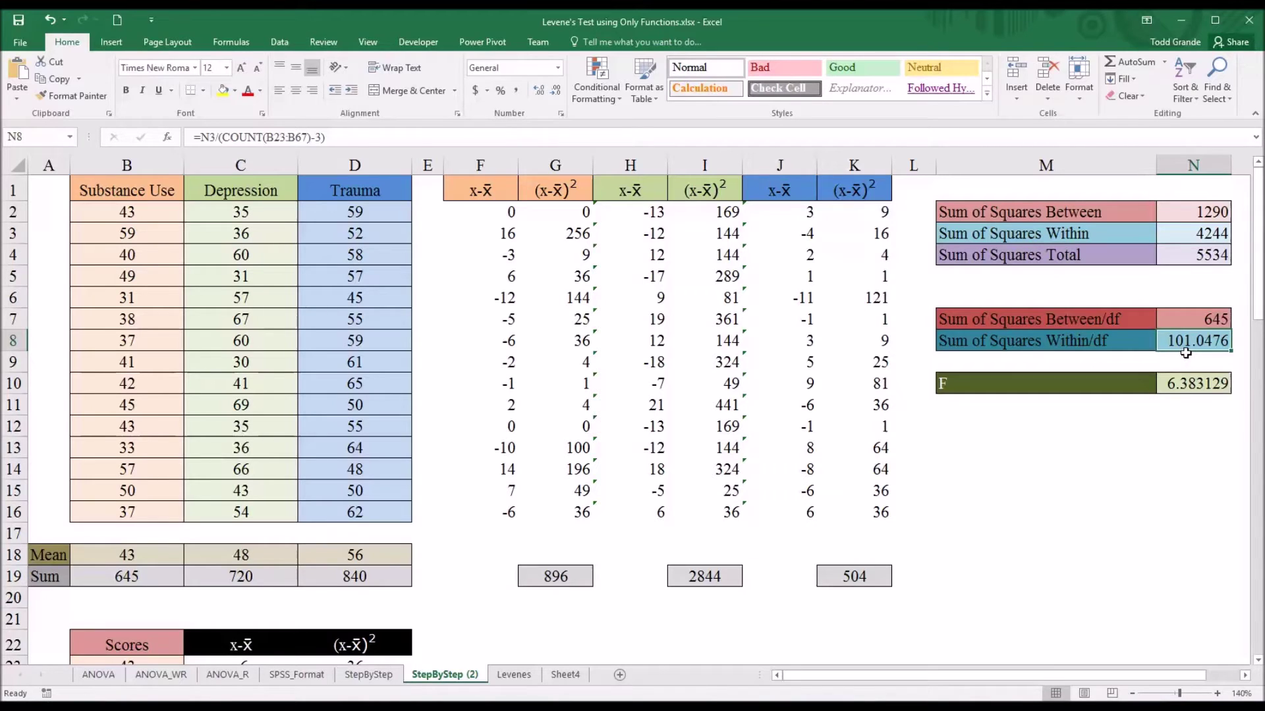
{"action": "left_click", "coordinate": [1175, 385]}
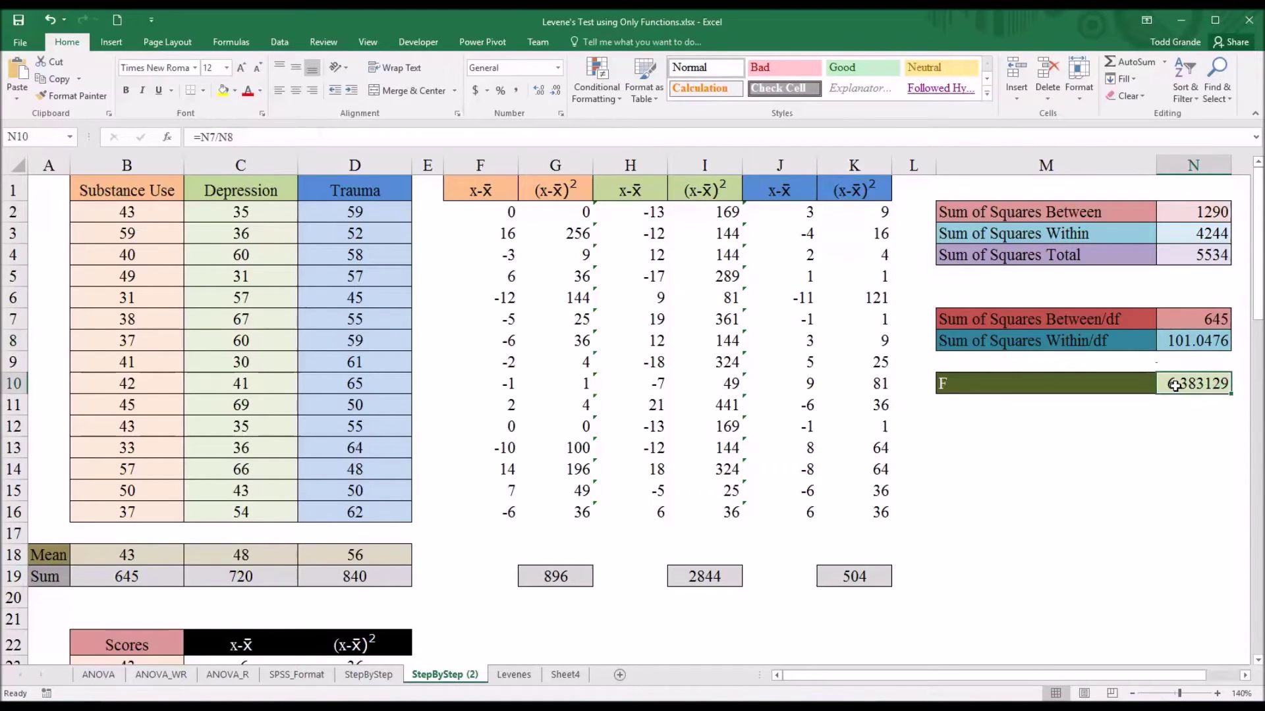
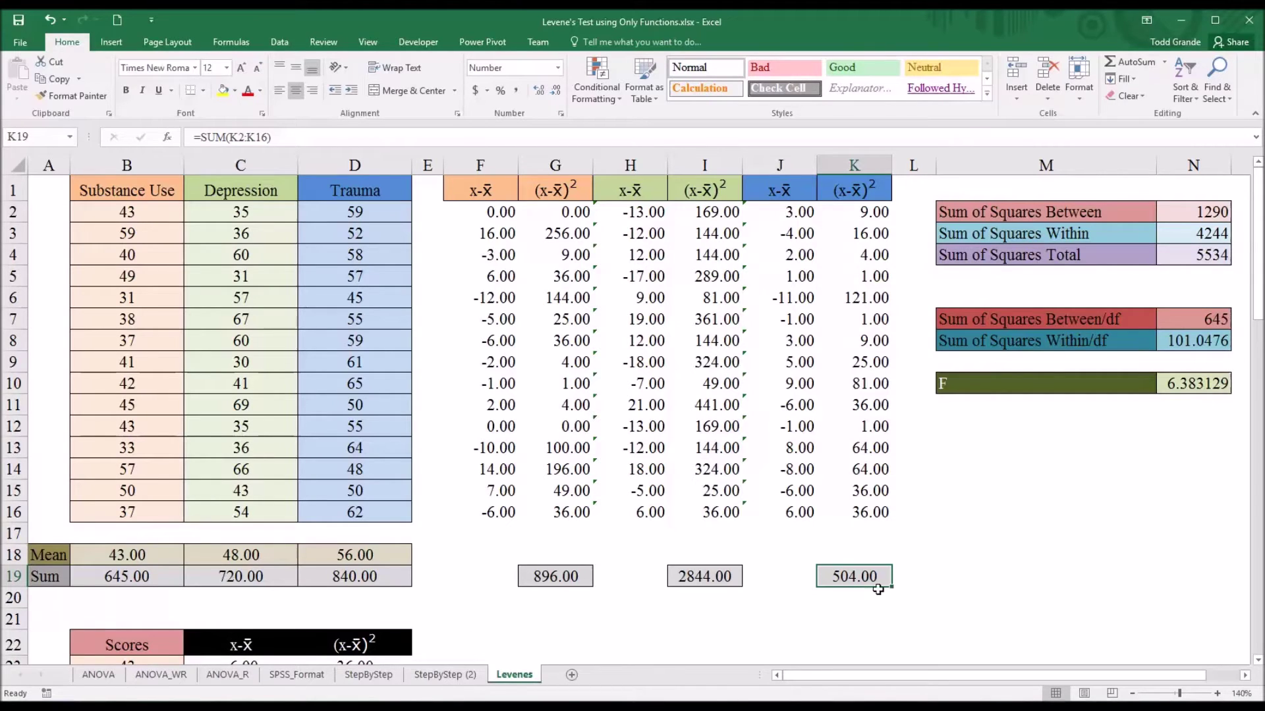
- Inspect how the combined Scores column starting at B23 is filled on the StepByStep (2) sheet
{"action": "left_click", "coordinate": [444, 674]}
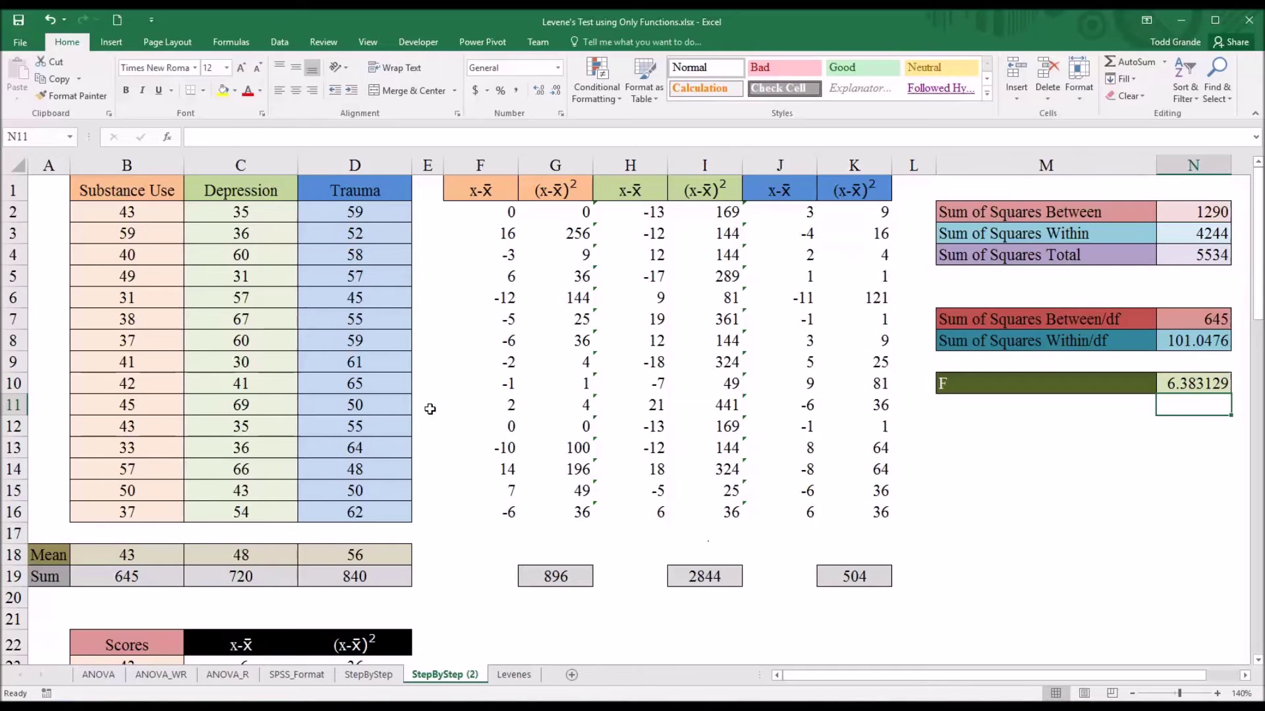
{"action": "scroll", "coordinate": [1179, 388], "scroll_direction": "down", "scroll_amount": 5}
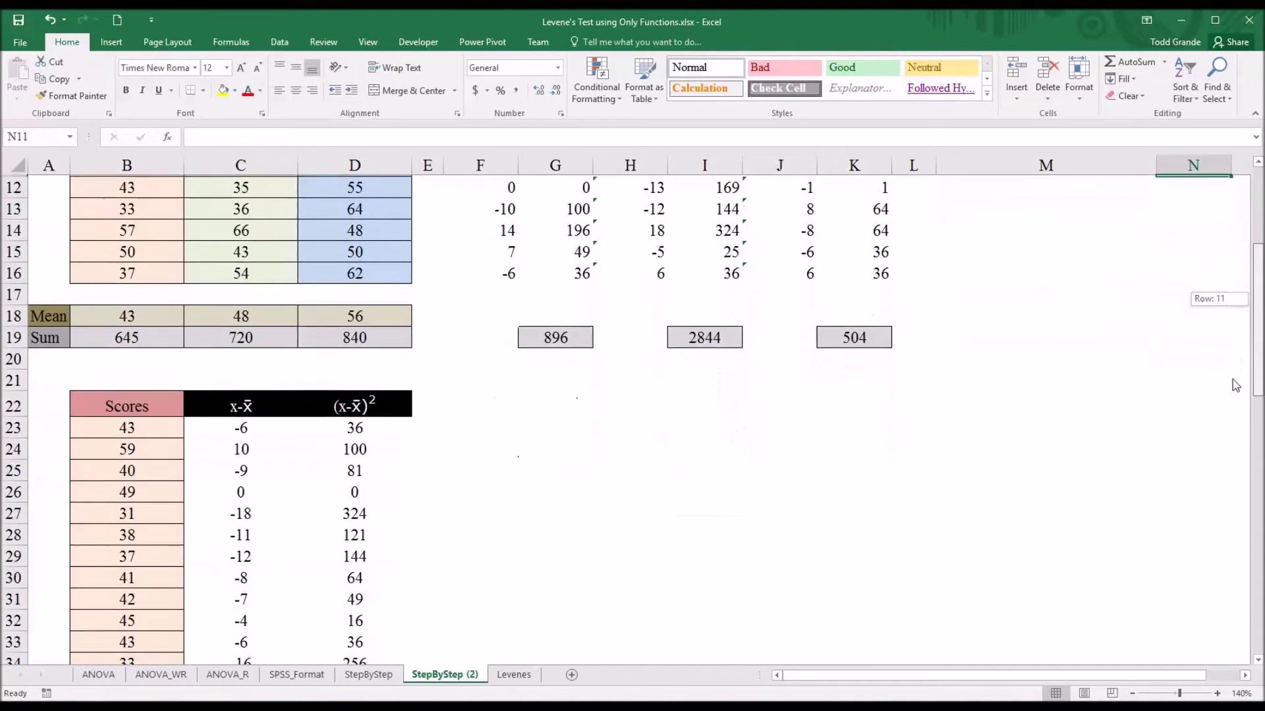
{"action": "left_click_drag", "start_coordinate": [148, 304], "coordinate": [125, 388]}
{"action": "left_click", "coordinate": [133, 299]}
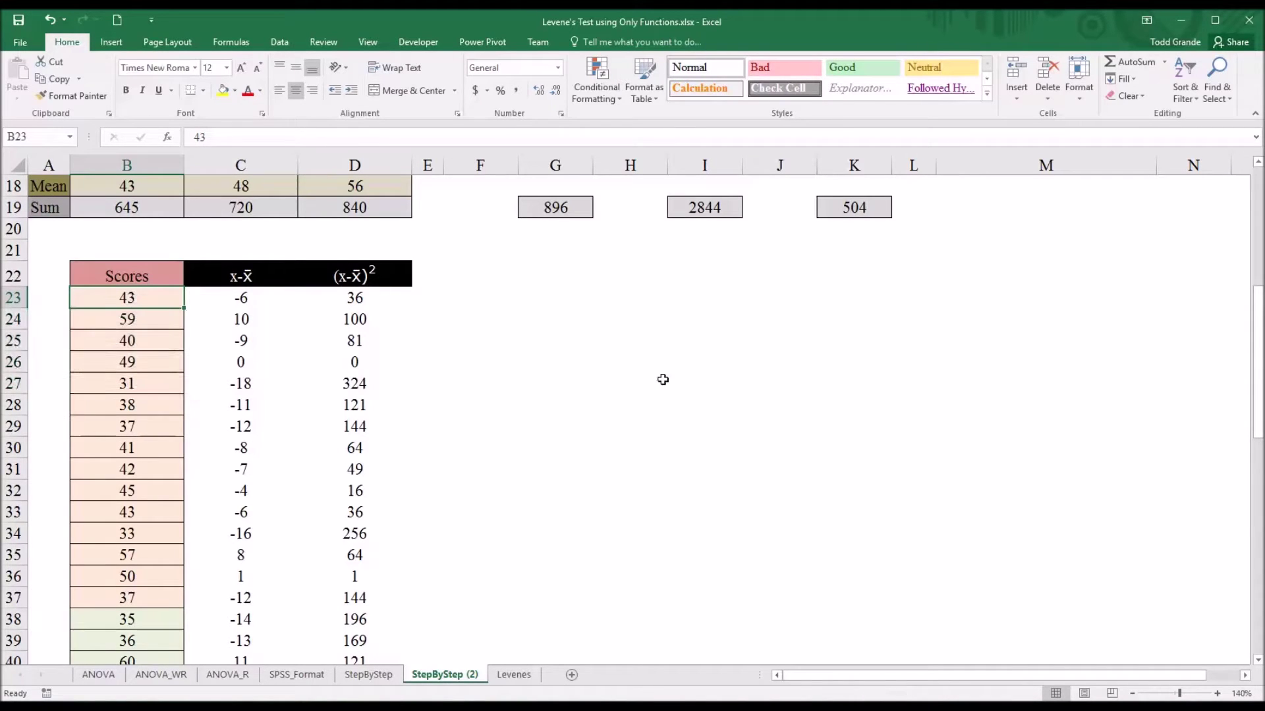
{"action": "left_click_drag", "start_coordinate": [1257, 356], "coordinate": [1196, 265]}
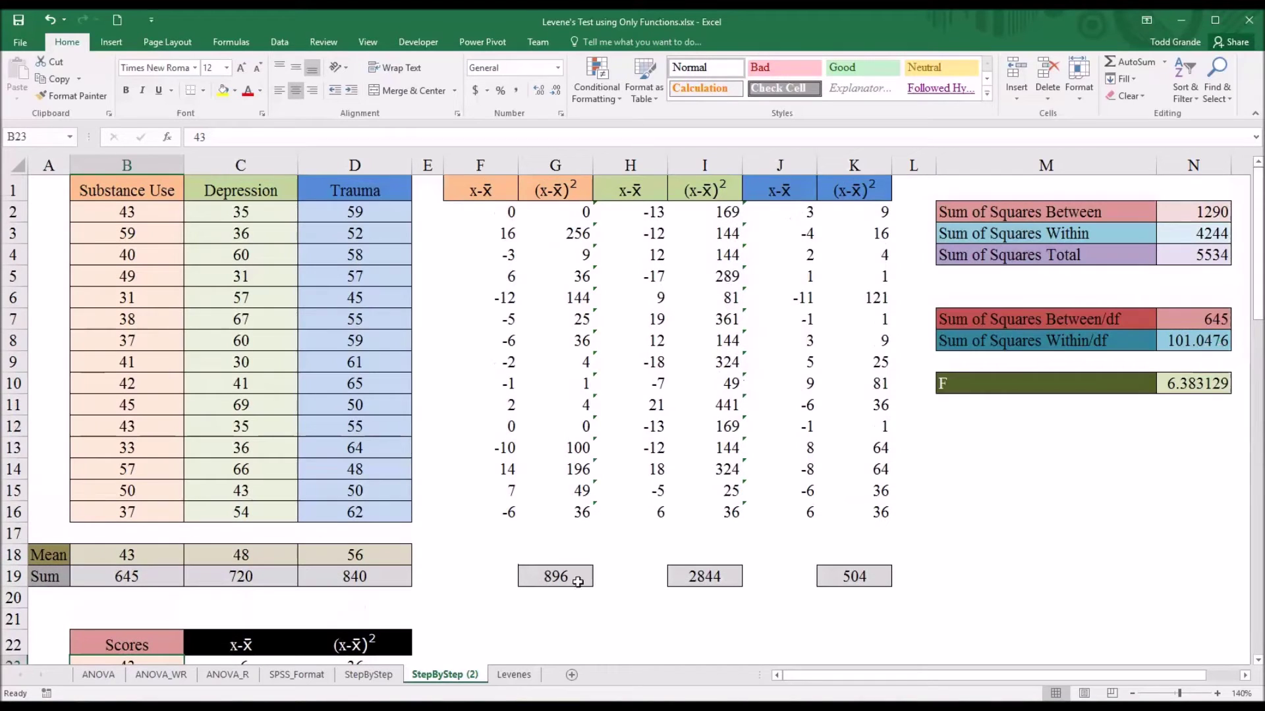
- On the Levenes sheet, check how the combined Scores formula in B23 links to the group scores in B2:D16
{"action": "left_click", "coordinate": [514, 675]}
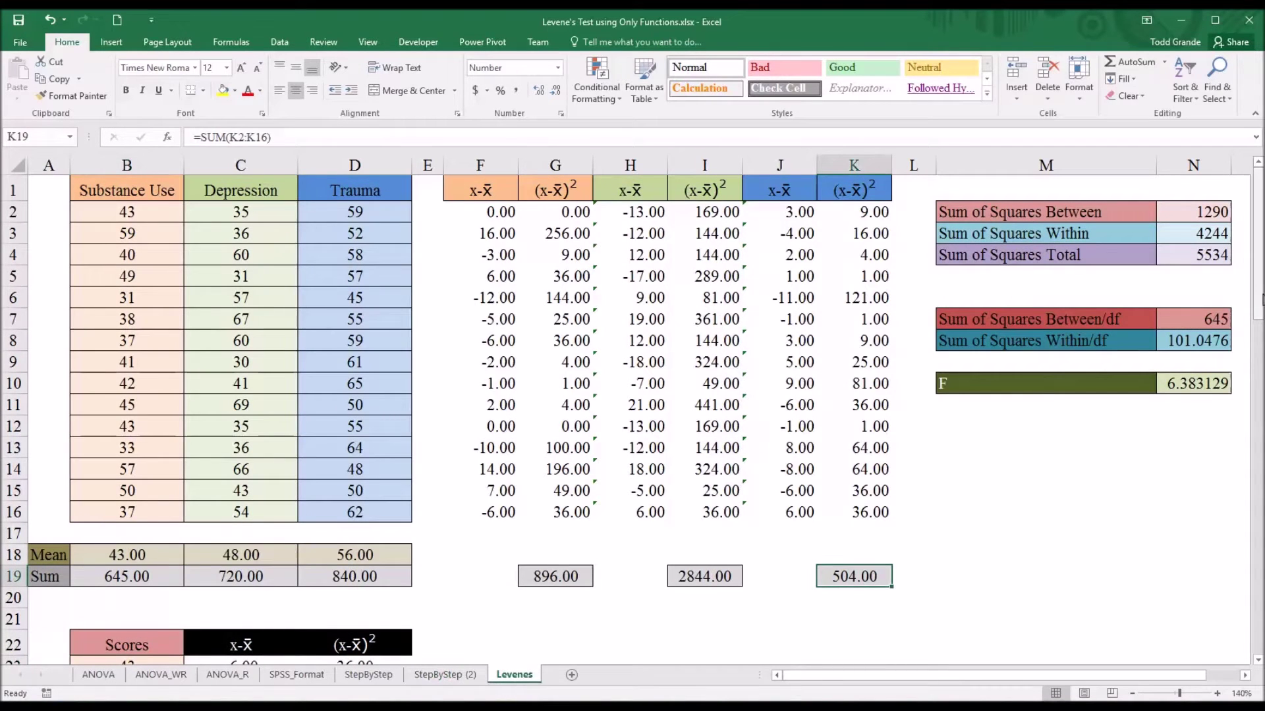
{"action": "scroll", "coordinate": [548, 593], "scroll_direction": "down", "scroll_amount": 4}
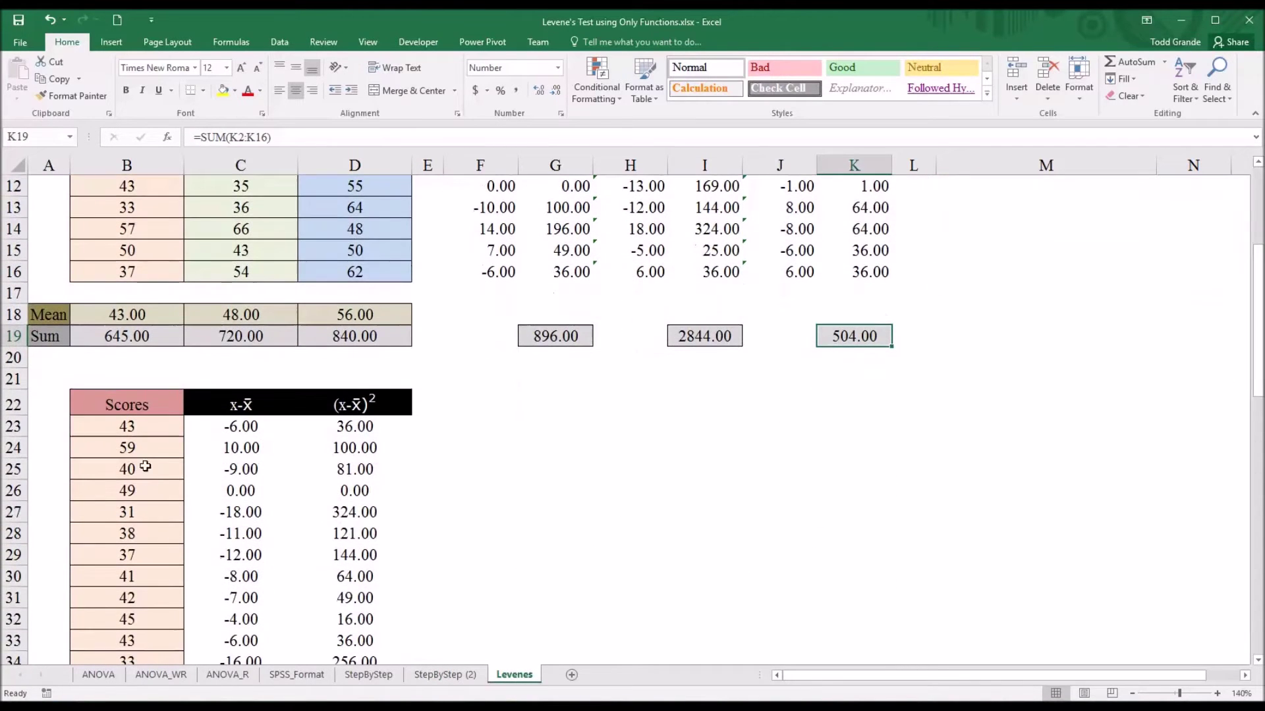
{"action": "left_click", "coordinate": [146, 426]}
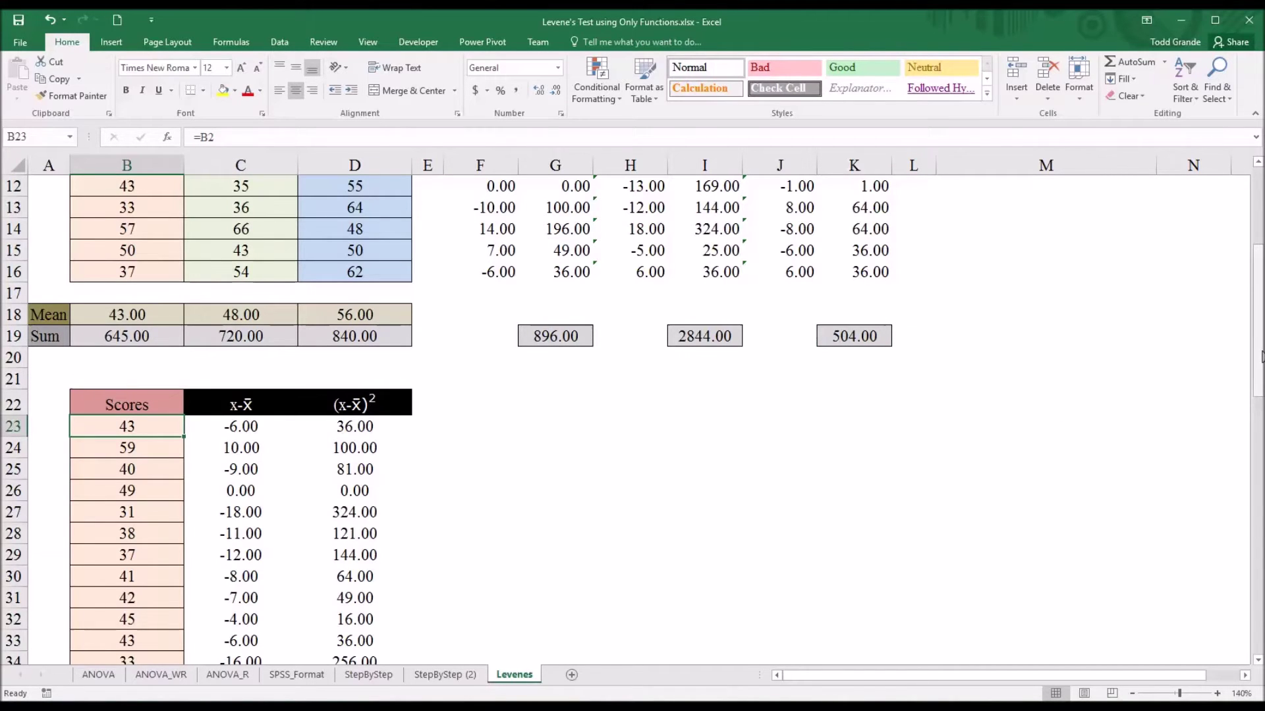
{"action": "scroll", "coordinate": [1064, 409], "scroll_direction": "up", "scroll_amount": 4}
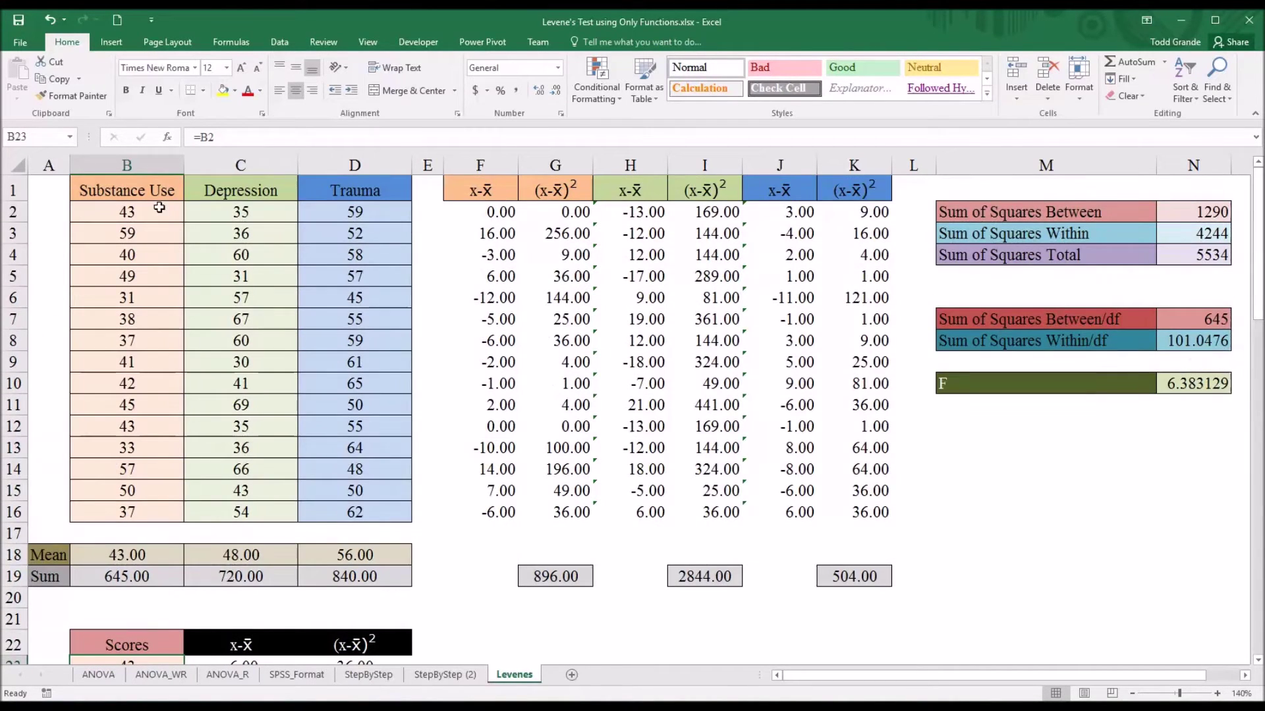
{"action": "left_click_drag", "start_coordinate": [132, 212], "coordinate": [356, 517]}
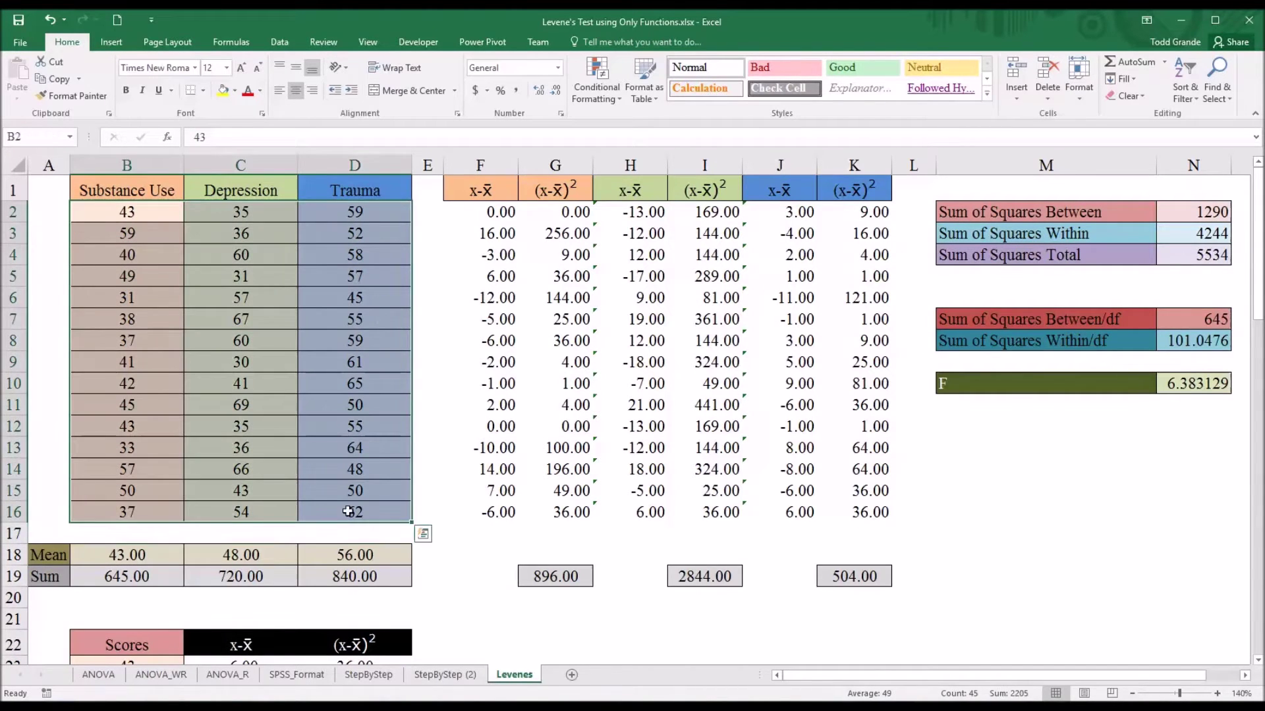
{"action": "mouse_move", "coordinate": [1260, 278]}
{"action": "left_mouse_down"}
{"action": "mouse_move", "coordinate": [1174, 602]}
{"action": "mouse_move", "coordinate": [1240, 267]}
{"action": "left_mouse_up"}
{"action": "left_click", "coordinate": [428, 196]}
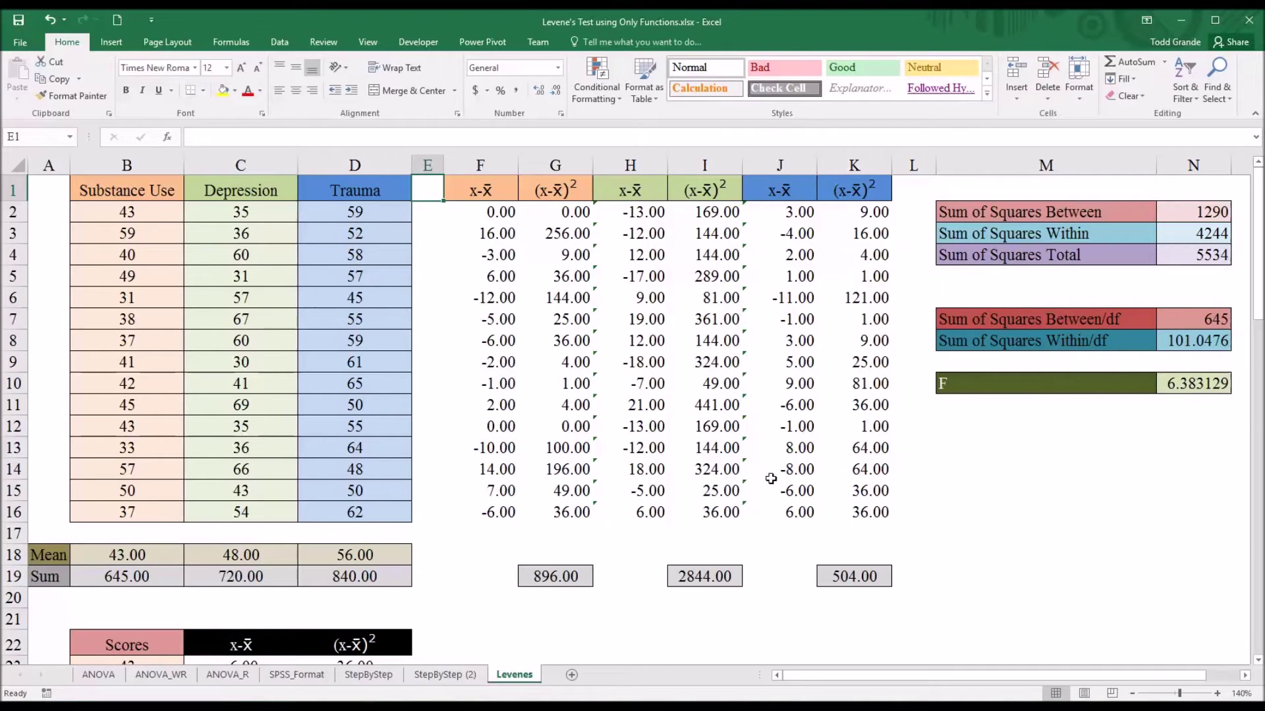
- Review the F label in M10 and its formula in N10 on the Levenes sheet
{"action": "left_click", "coordinate": [967, 387]}
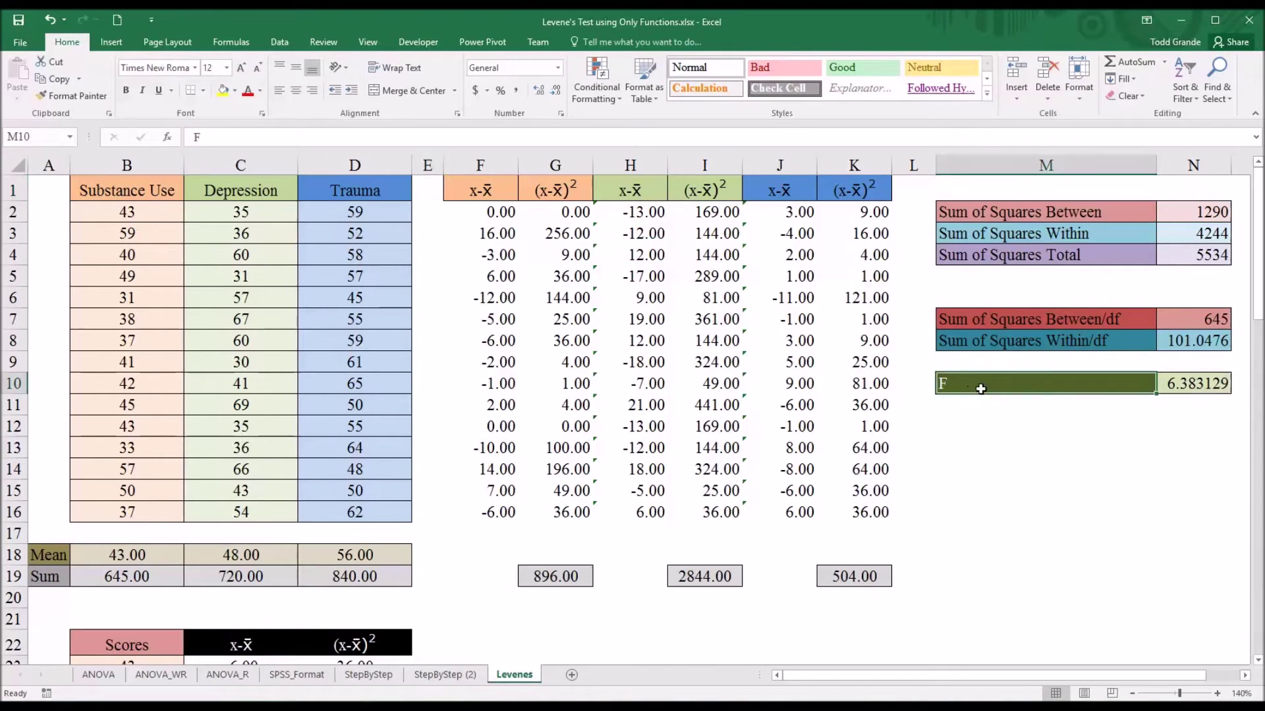
{"action": "left_click", "coordinate": [1171, 387]}
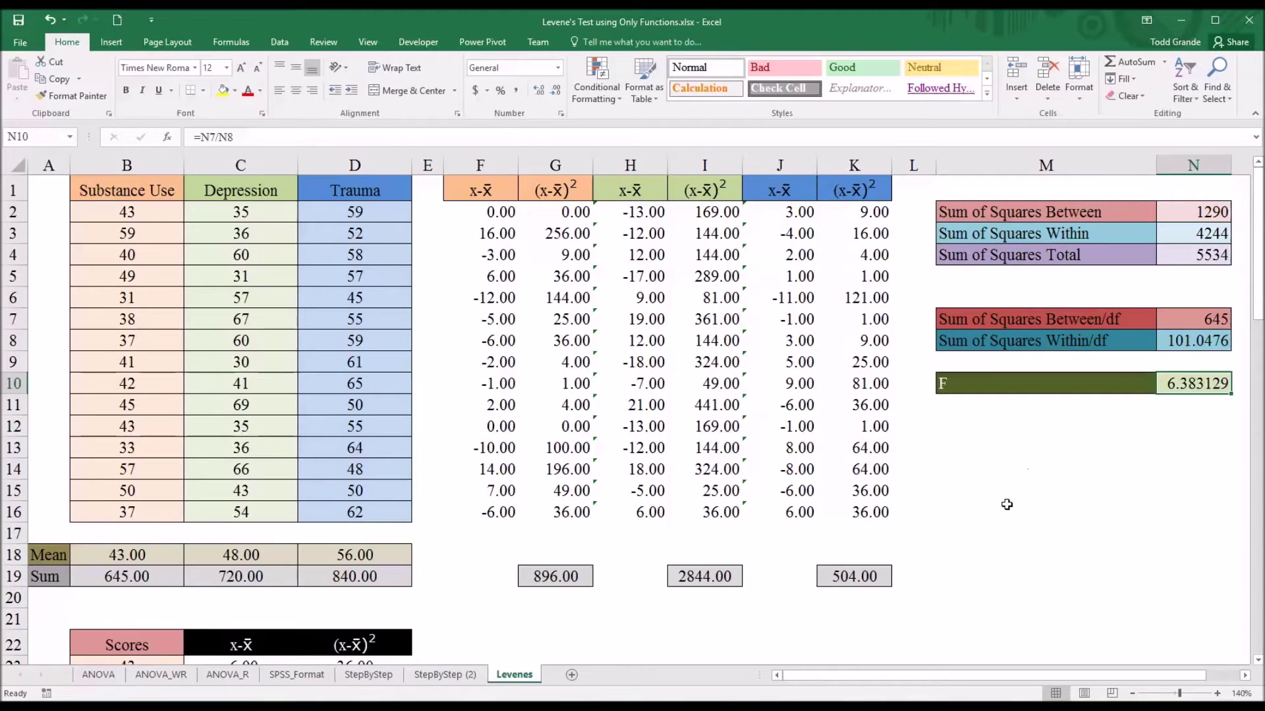
{"action": "left_click", "coordinate": [427, 190]}
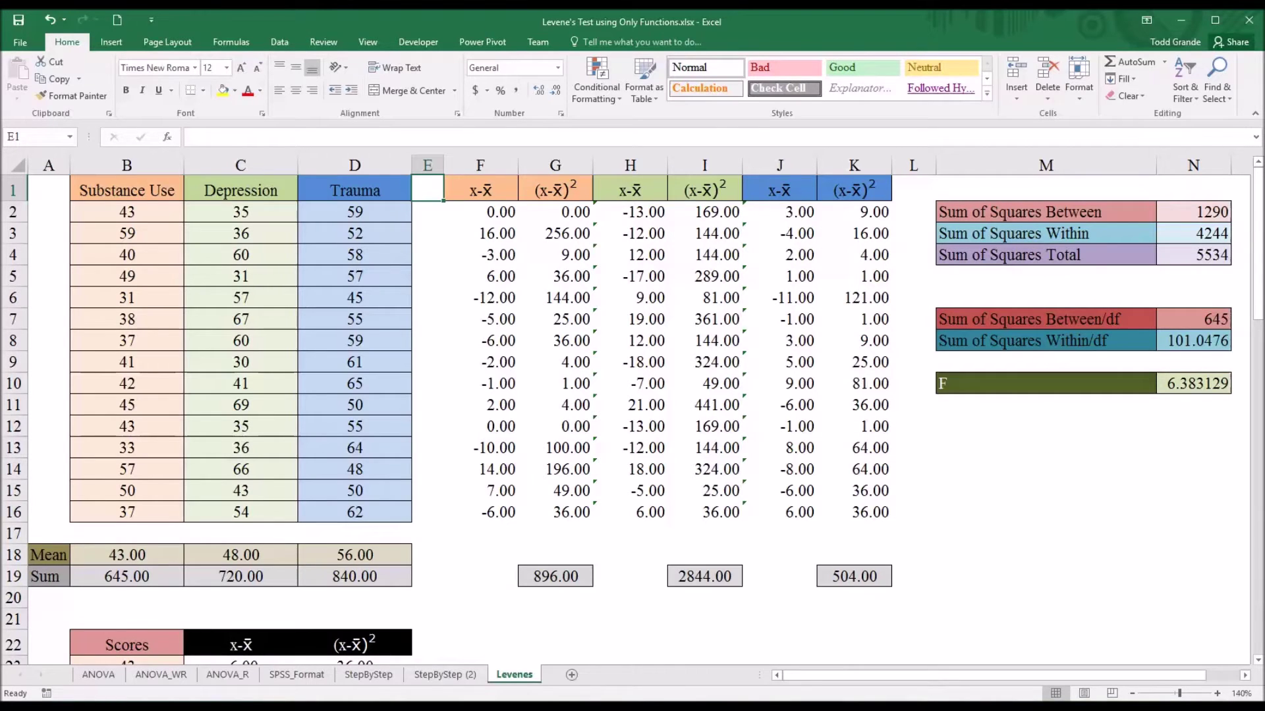
- Trace the Substance Use, Depression and Trauma means in row 18 to their score ranges in rows 2 to 16
{"action": "left_click", "coordinate": [130, 214]}
{"action": "left_click_drag", "start_coordinate": [136, 213], "coordinate": [140, 508]}
{"action": "left_click", "coordinate": [139, 557]}
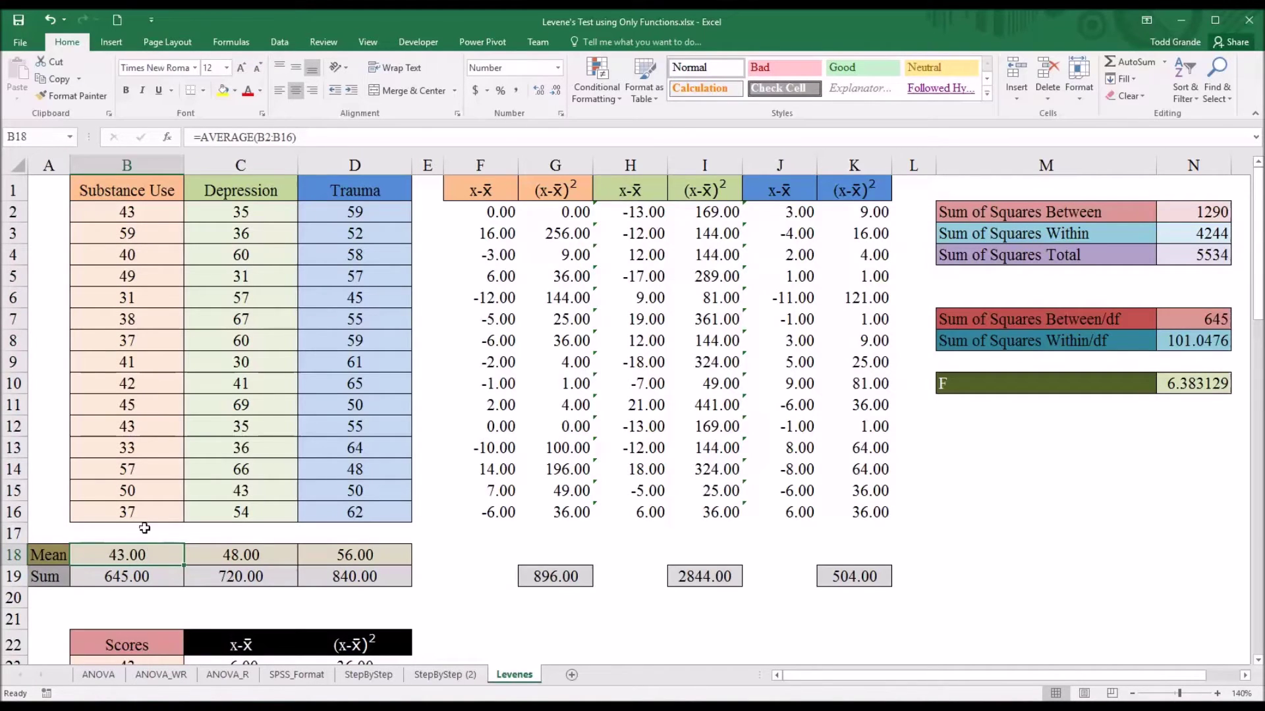
{"action": "left_click_drag", "start_coordinate": [158, 216], "coordinate": [140, 508]}
{"action": "left_click", "coordinate": [135, 557]}
{"action": "left_click_drag", "start_coordinate": [210, 214], "coordinate": [213, 521]}
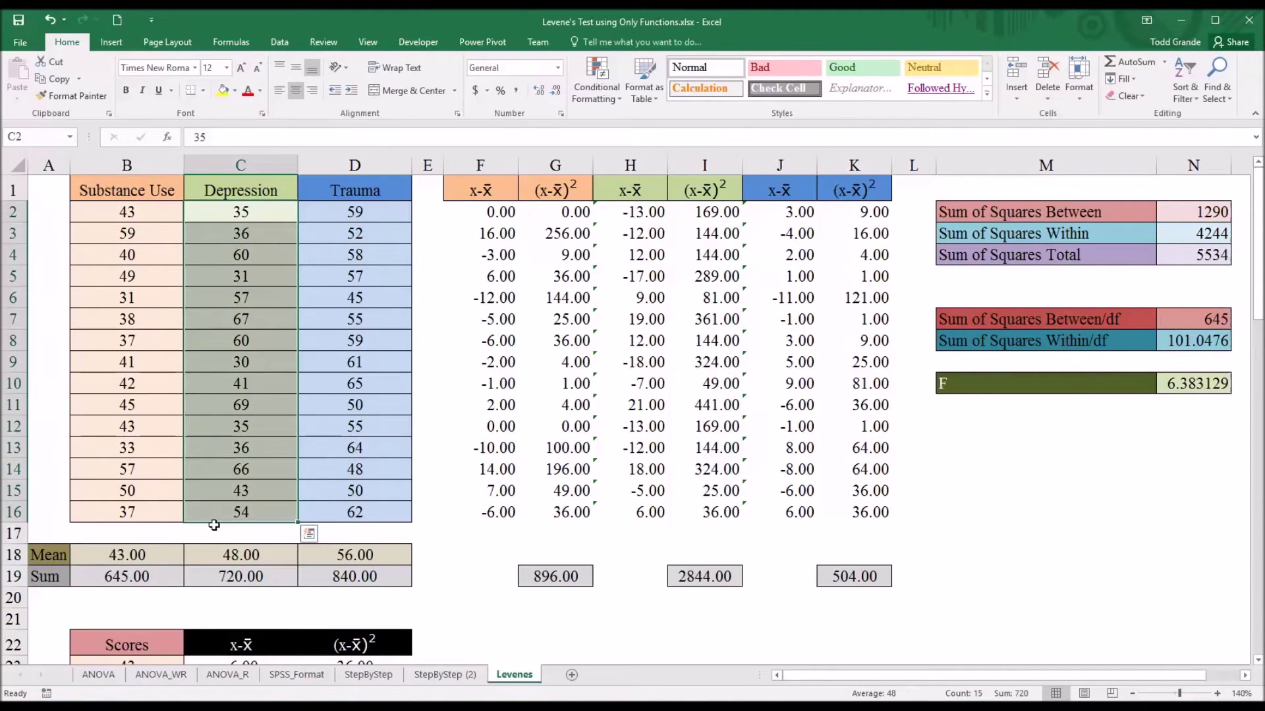
{"action": "left_click", "coordinate": [218, 556]}
{"action": "left_click_drag", "start_coordinate": [373, 210], "coordinate": [329, 519]}
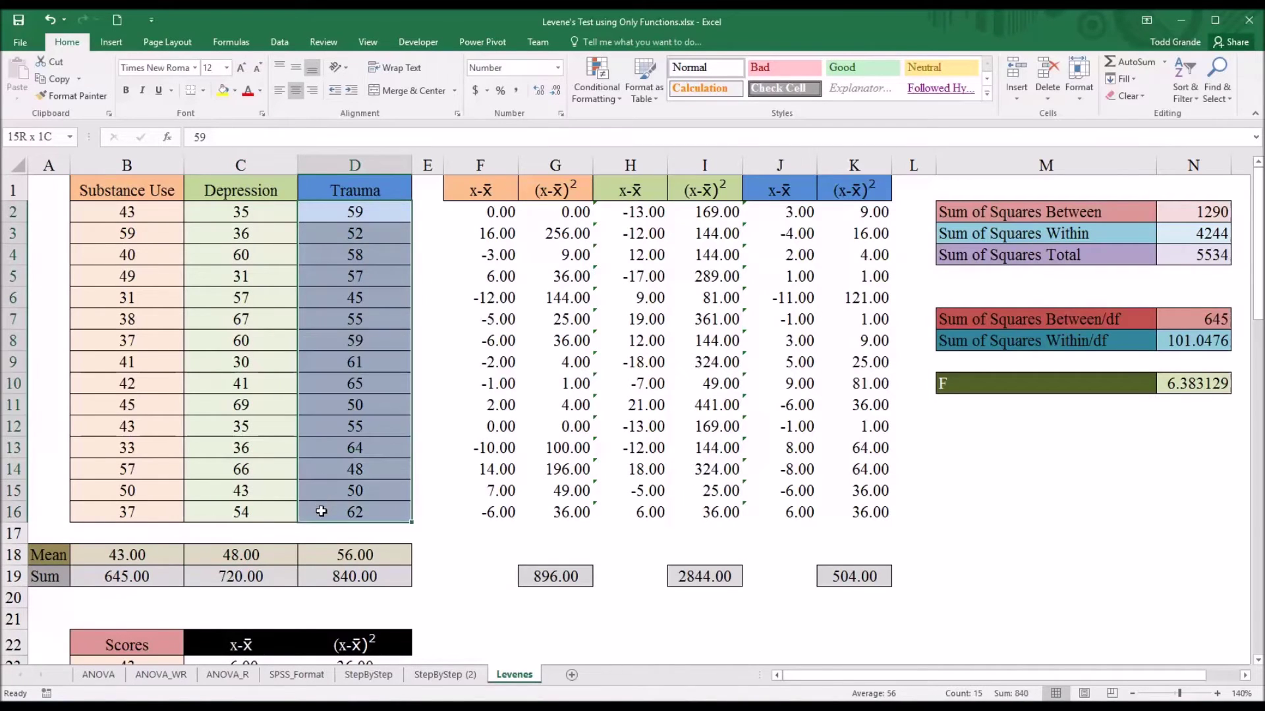
{"action": "left_click", "coordinate": [335, 555]}
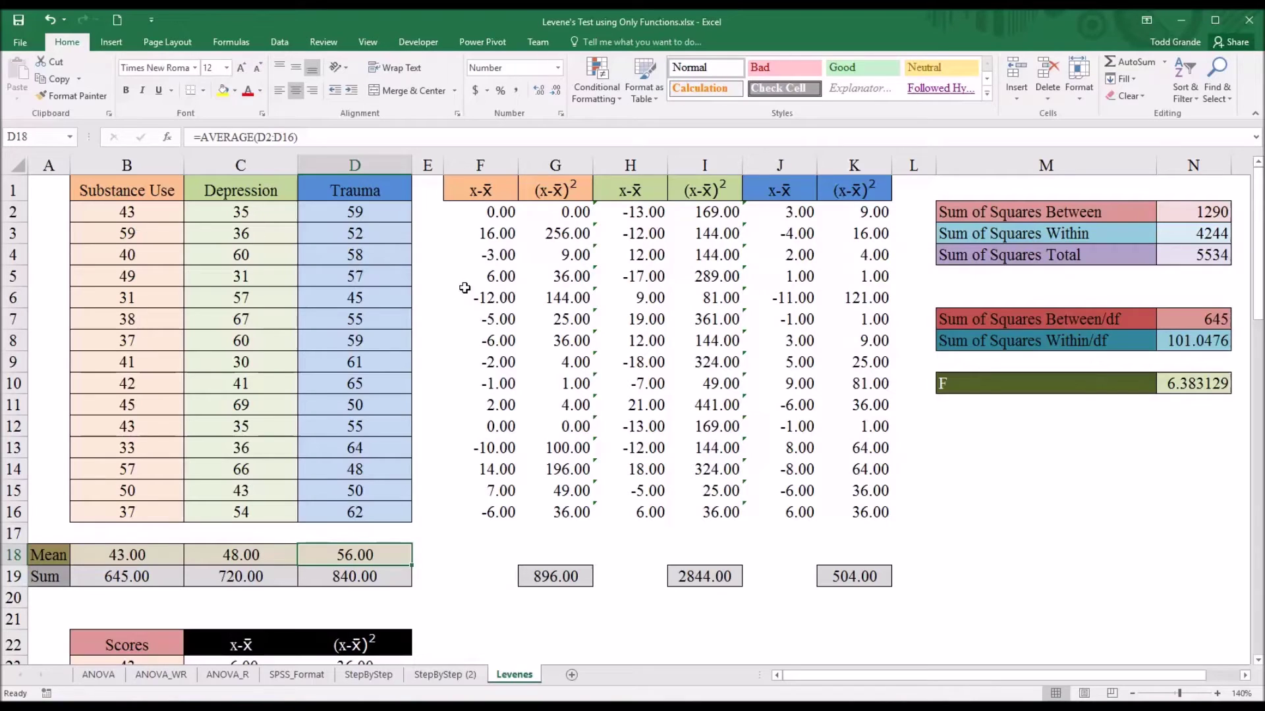
- Examine how F2 subtracts the B18 mean from B2, and inspect the deviation columns F, H and J
{"action": "left_click", "coordinate": [472, 213]}
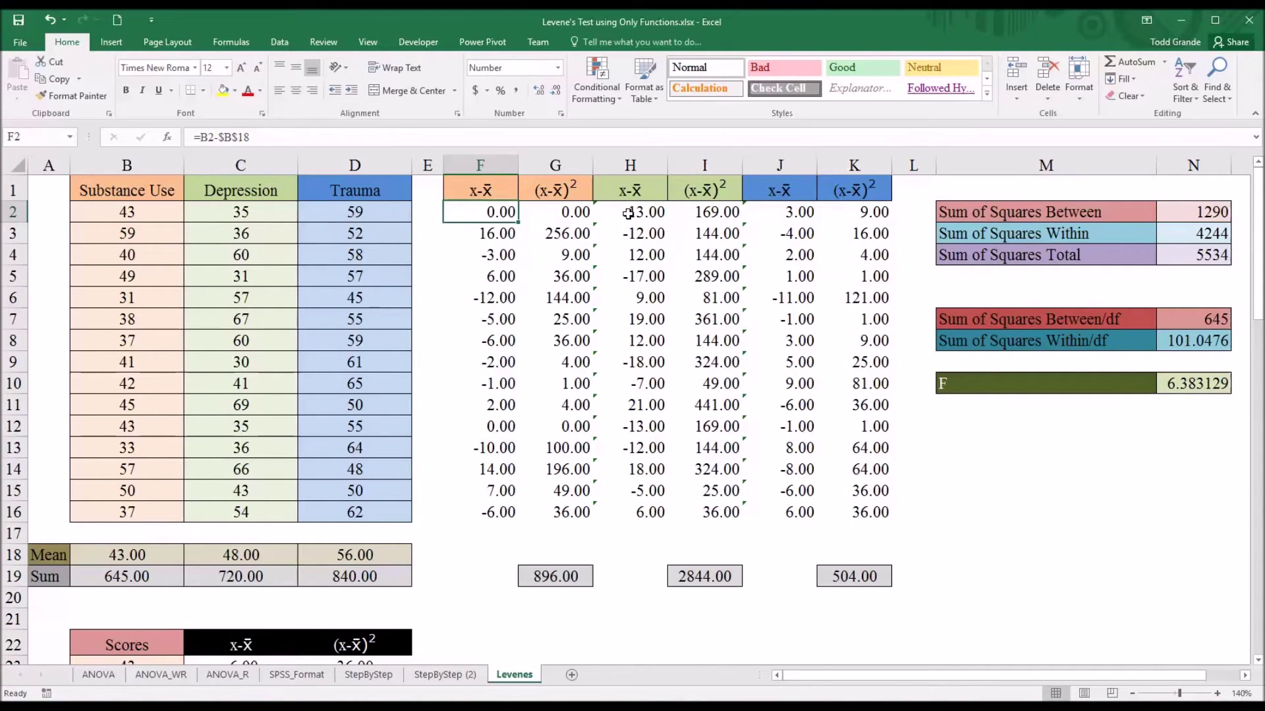
{"action": "left_click", "coordinate": [149, 215]}
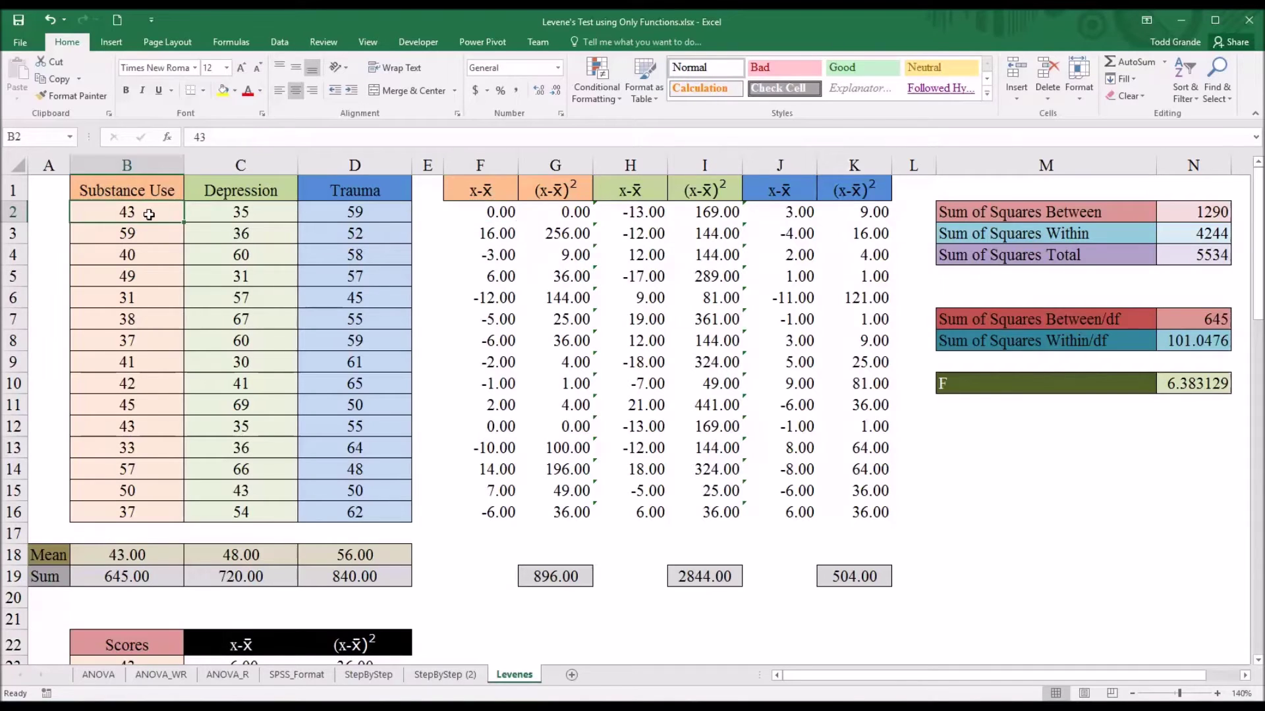
{"action": "left_click", "coordinate": [138, 558]}
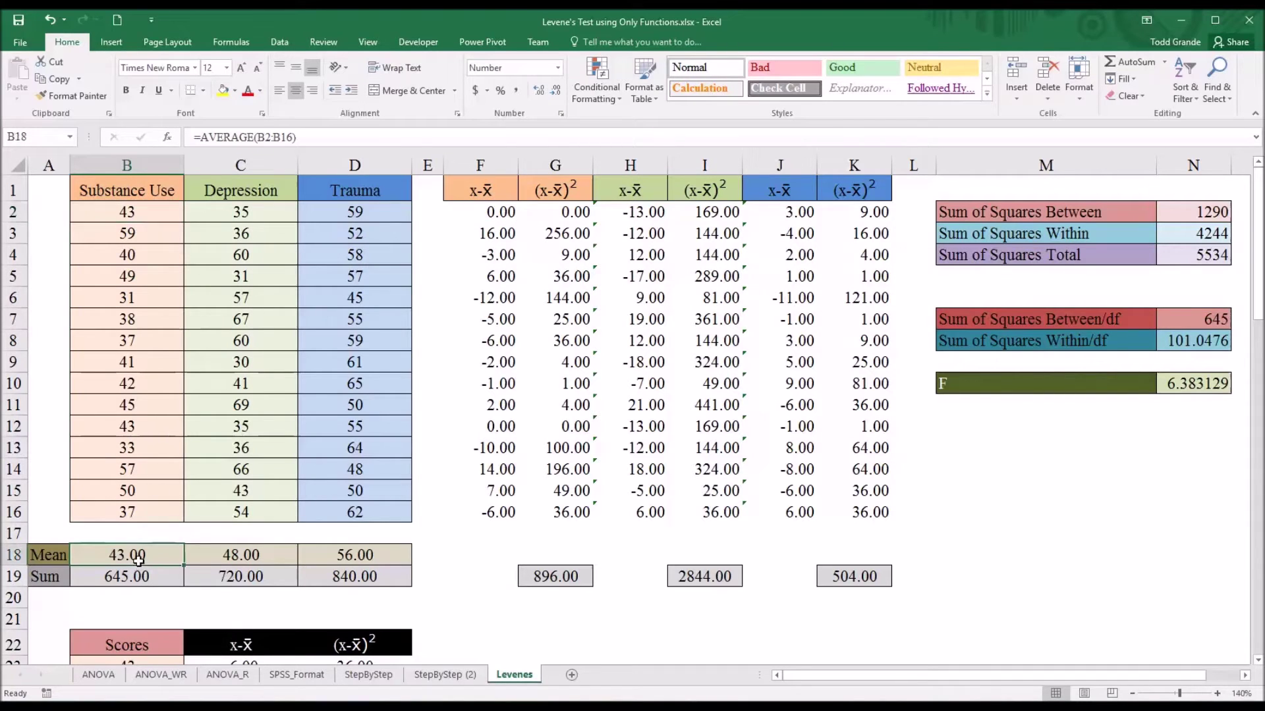
{"action": "left_click", "coordinate": [479, 217]}
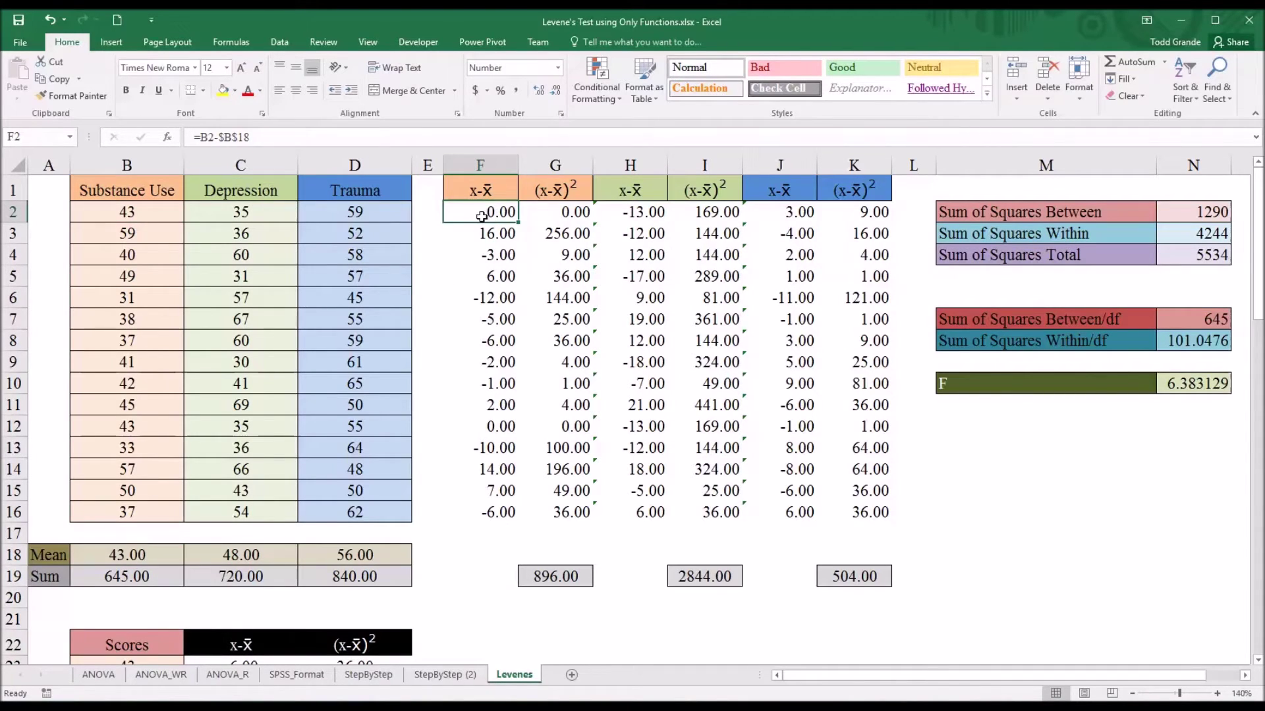
{"action": "left_click", "coordinate": [165, 214]}
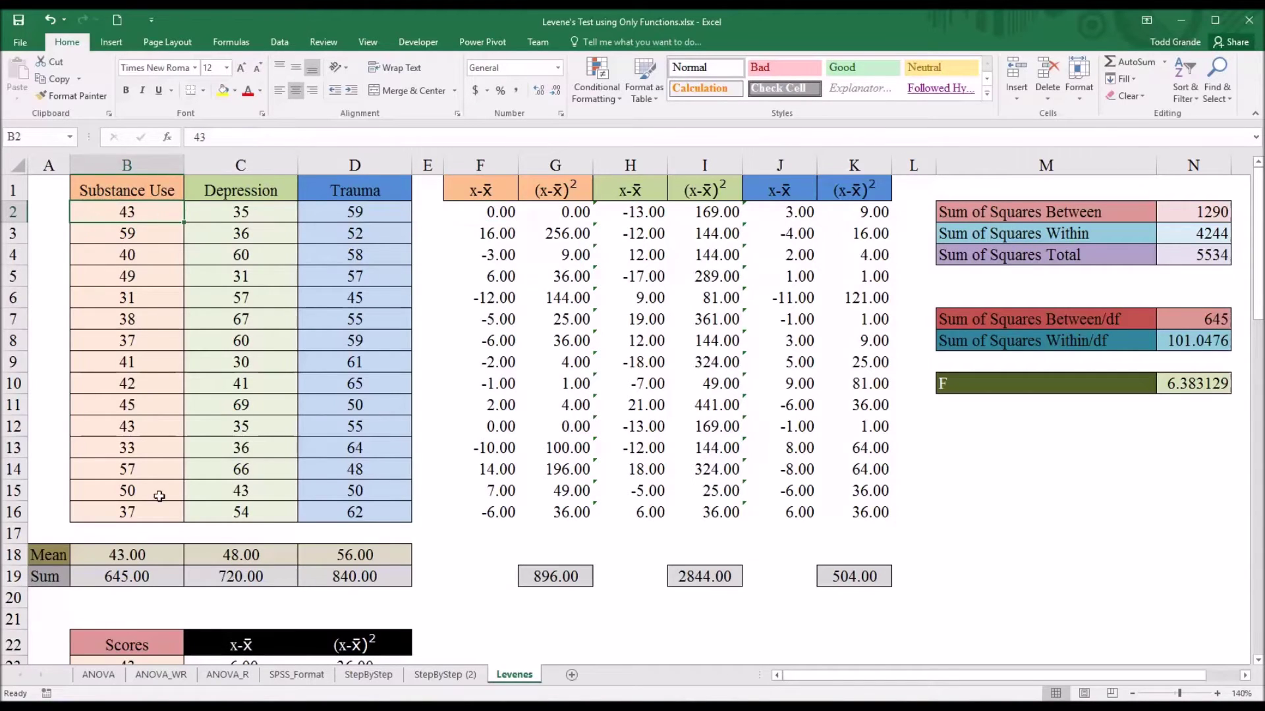
{"action": "left_click", "coordinate": [141, 555]}
{"action": "left_click_drag", "start_coordinate": [470, 213], "coordinate": [481, 513]}
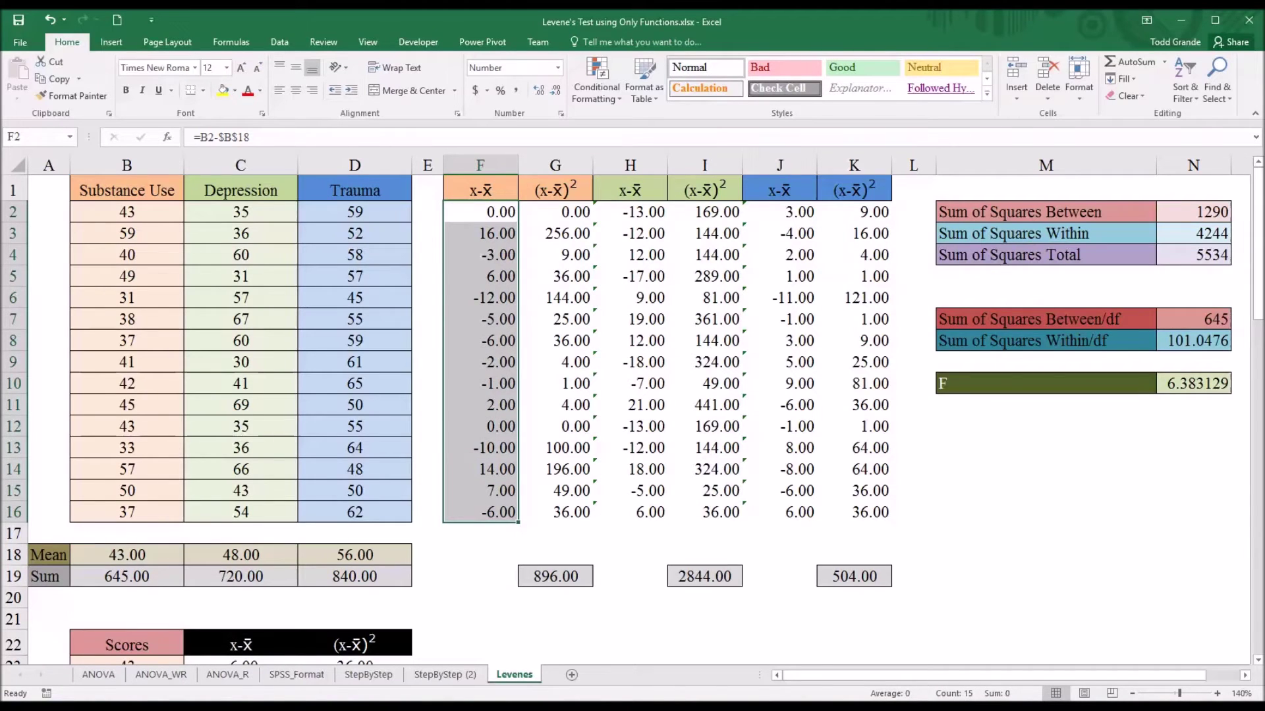
{"action": "left_click_drag", "start_coordinate": [631, 212], "coordinate": [657, 515]}
{"action": "left_click_drag", "start_coordinate": [772, 212], "coordinate": [776, 506]}
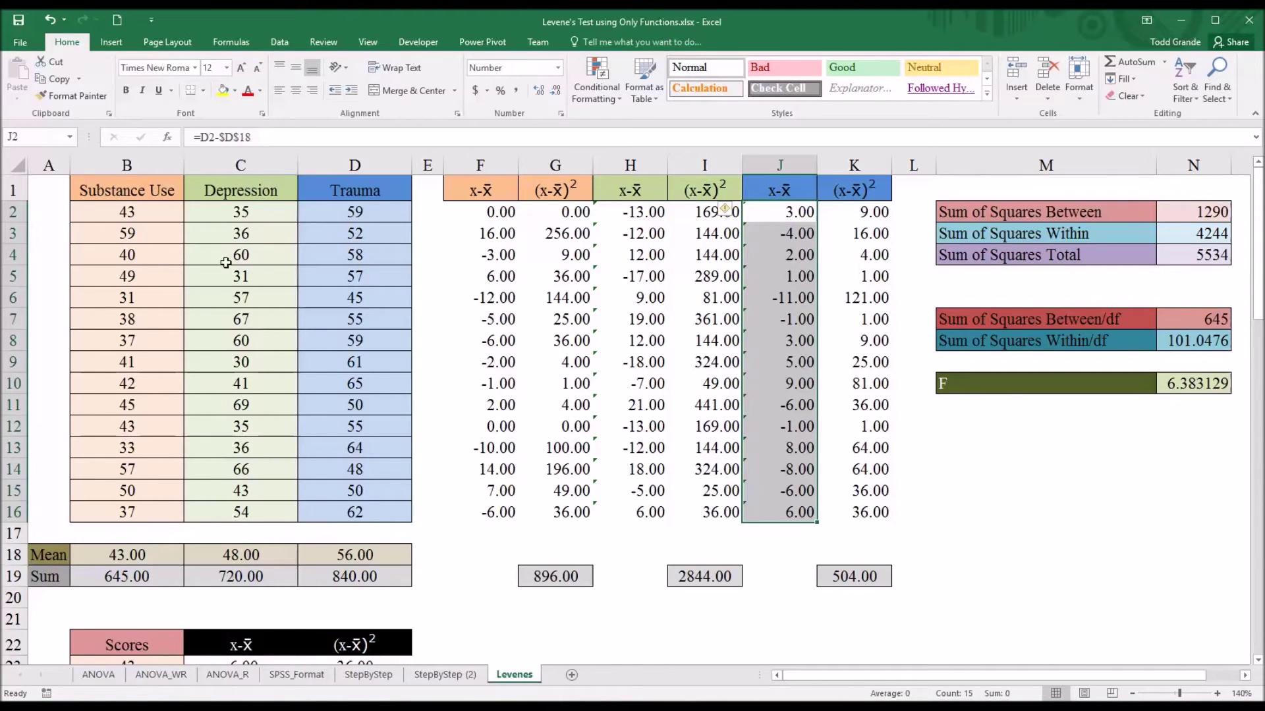
- Compare the raw group scores in B2:D16 with the three deviation ranges in columns F, H and J, rows 2 to 16
{"action": "left_click_drag", "start_coordinate": [127, 212], "coordinate": [308, 503]}
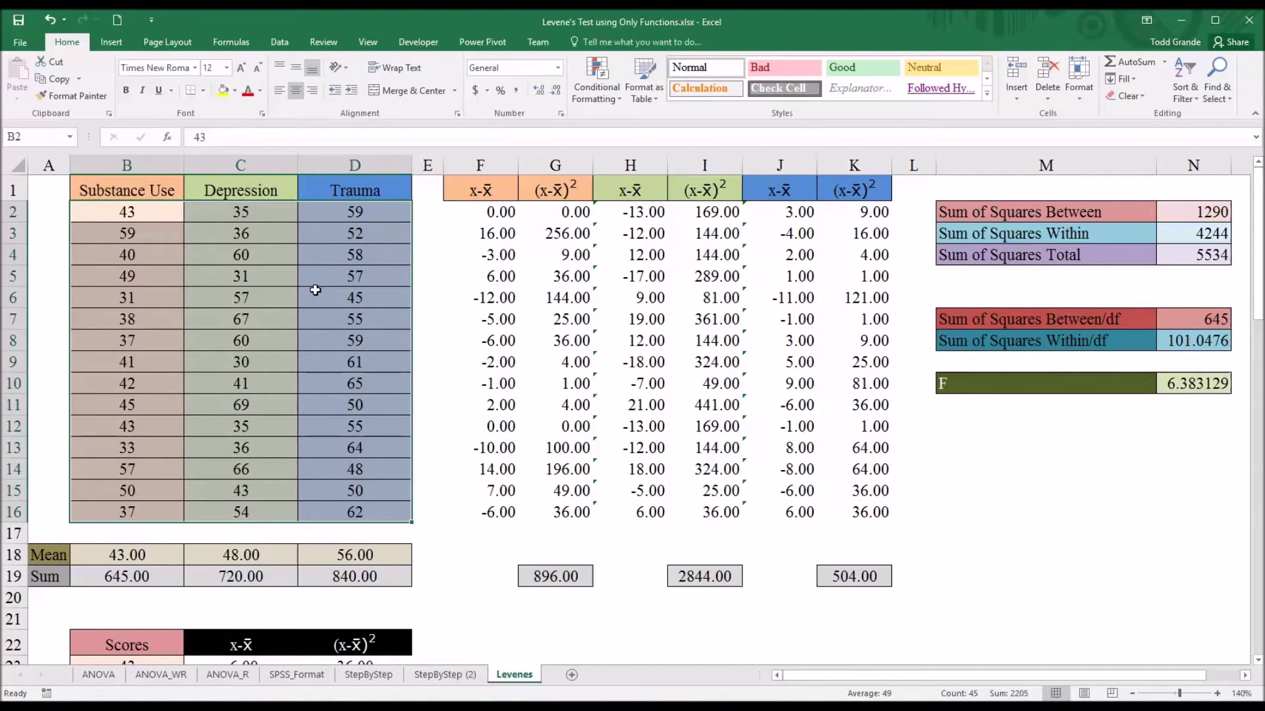
{"action": "left_click_drag", "start_coordinate": [483, 219], "coordinate": [473, 507]}
{"action": "left_click_drag", "start_coordinate": [629, 212], "coordinate": [627, 506]}
{"action": "left_click_drag", "start_coordinate": [774, 214], "coordinate": [783, 507]}
{"action": "left_click_drag", "start_coordinate": [166, 219], "coordinate": [331, 511]}
- Add a new blank worksheet after the Levenes sheet
{"action": "left_click", "coordinate": [572, 675]}
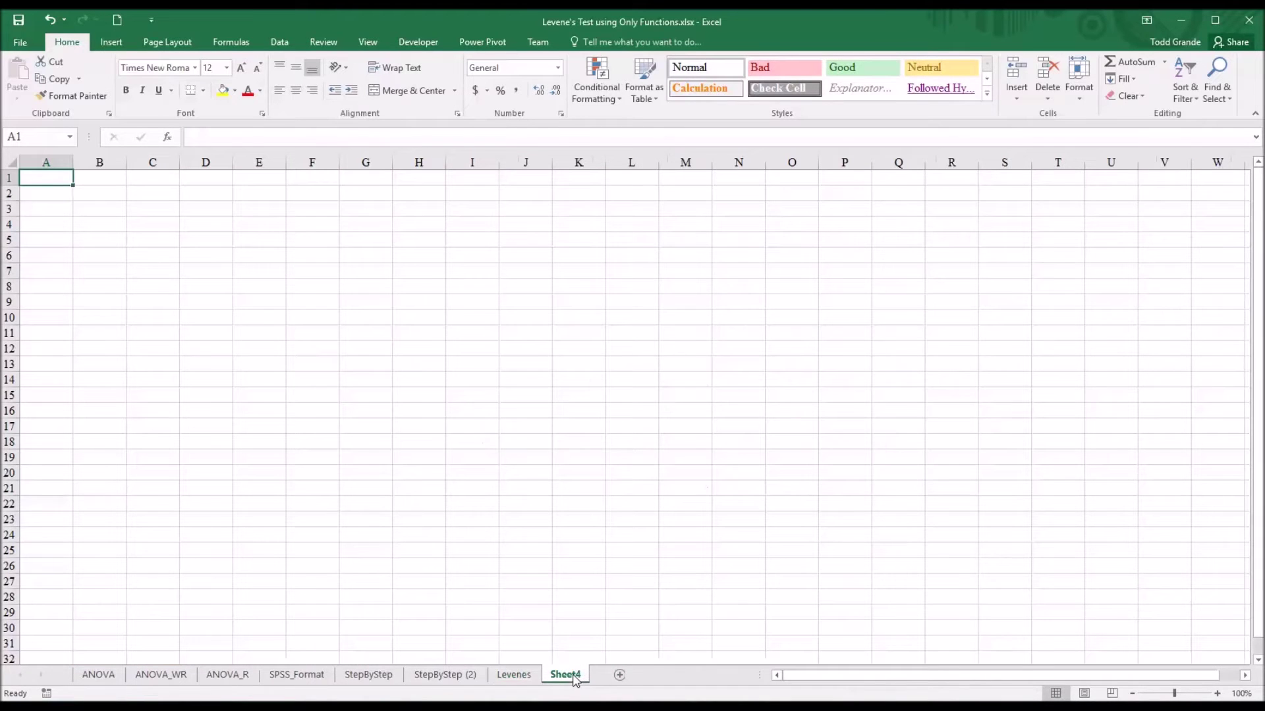
- Enlarge the new blank sheet's view to 140% and hide its gridlines
{"action": "left_click", "coordinate": [1218, 693]}
{"action": "left_click", "coordinate": [1217, 693]}
{"action": "left_click", "coordinate": [1218, 694]}
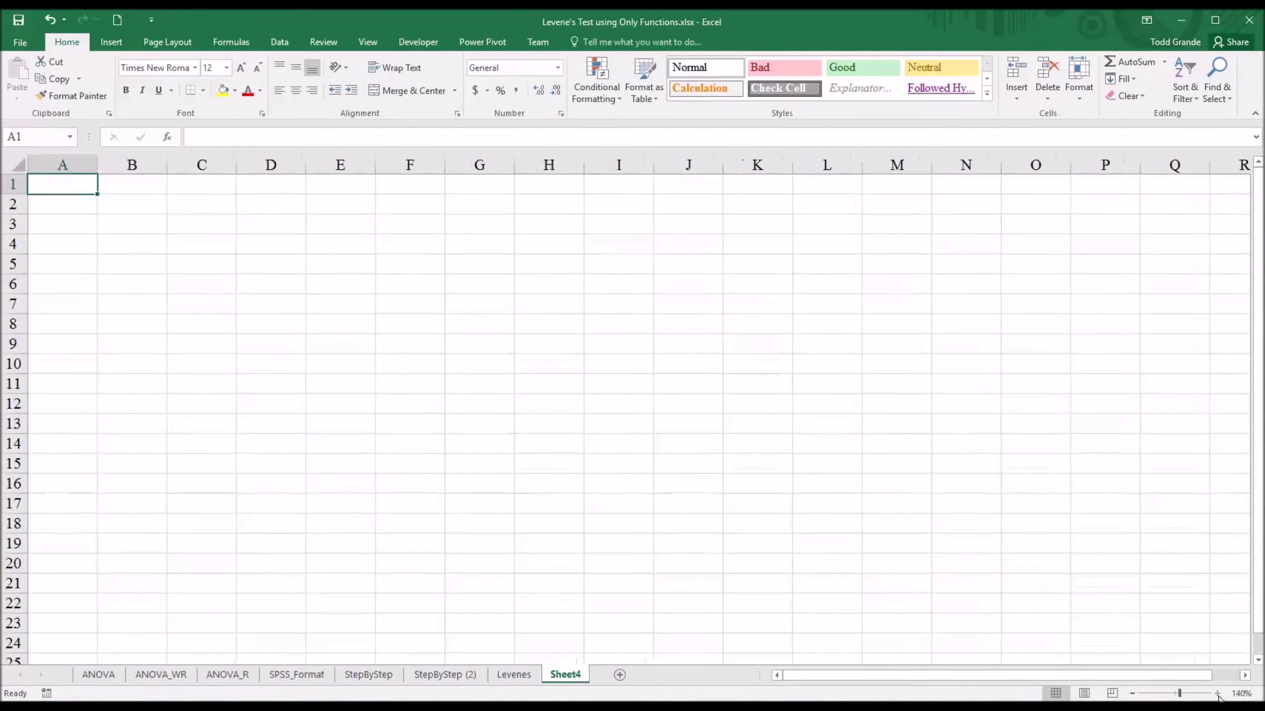
{"action": "left_click", "coordinate": [1218, 693]}
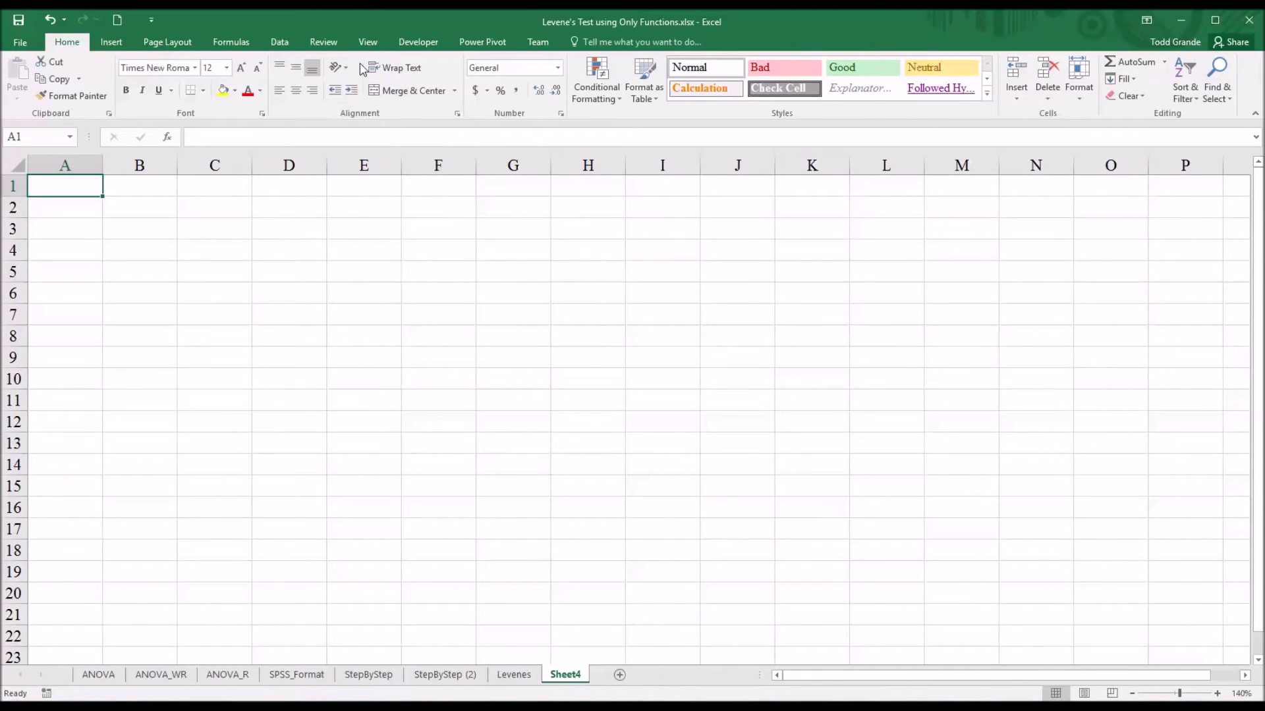
{"action": "left_click", "coordinate": [368, 42]}
{"action": "left_click", "coordinate": [165, 90]}
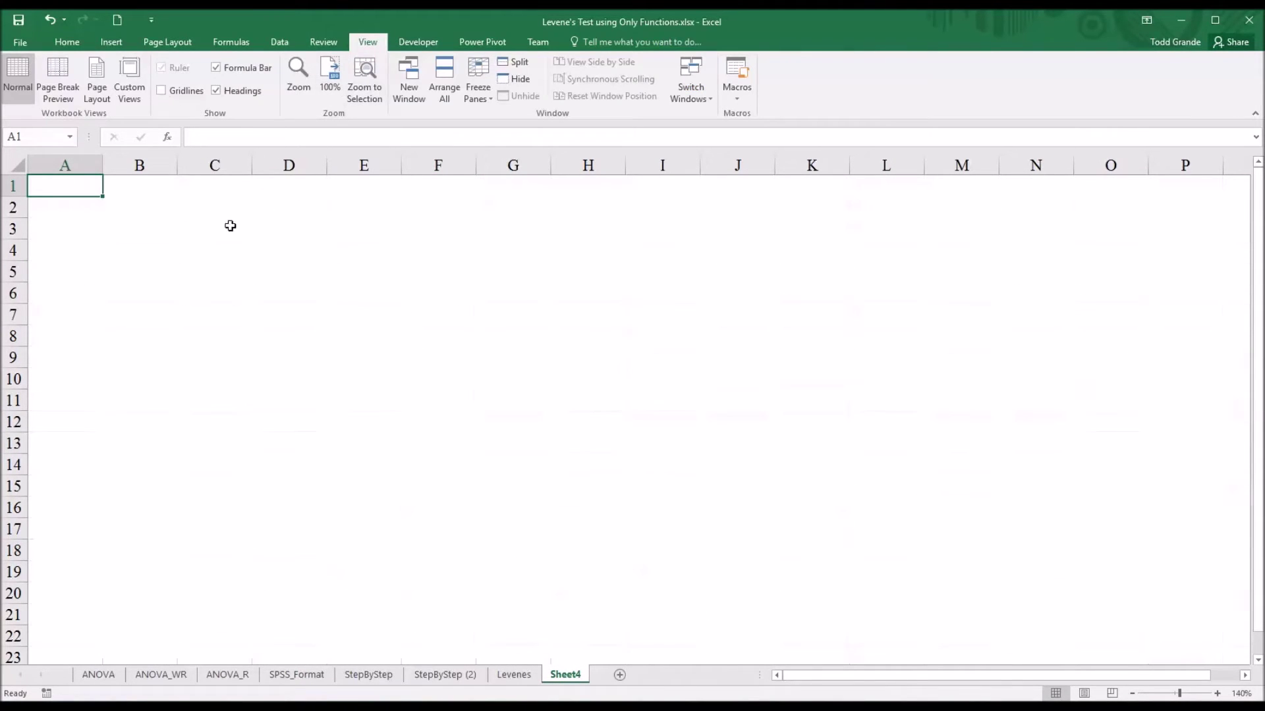
- Copy the deviations and squared deviations in F2:K16 of the Levenes sheet and paste them as values into Sheet4 from A1
{"action": "left_click", "coordinate": [514, 674]}
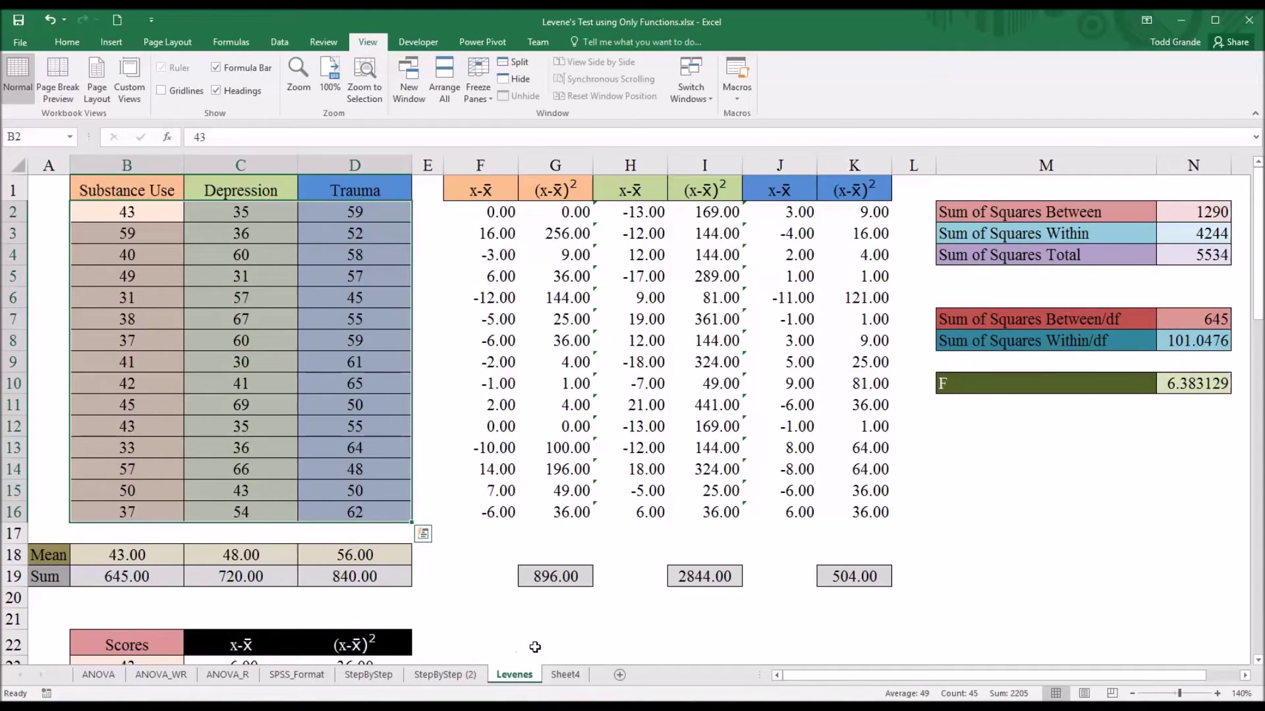
{"action": "left_click", "coordinate": [486, 211]}
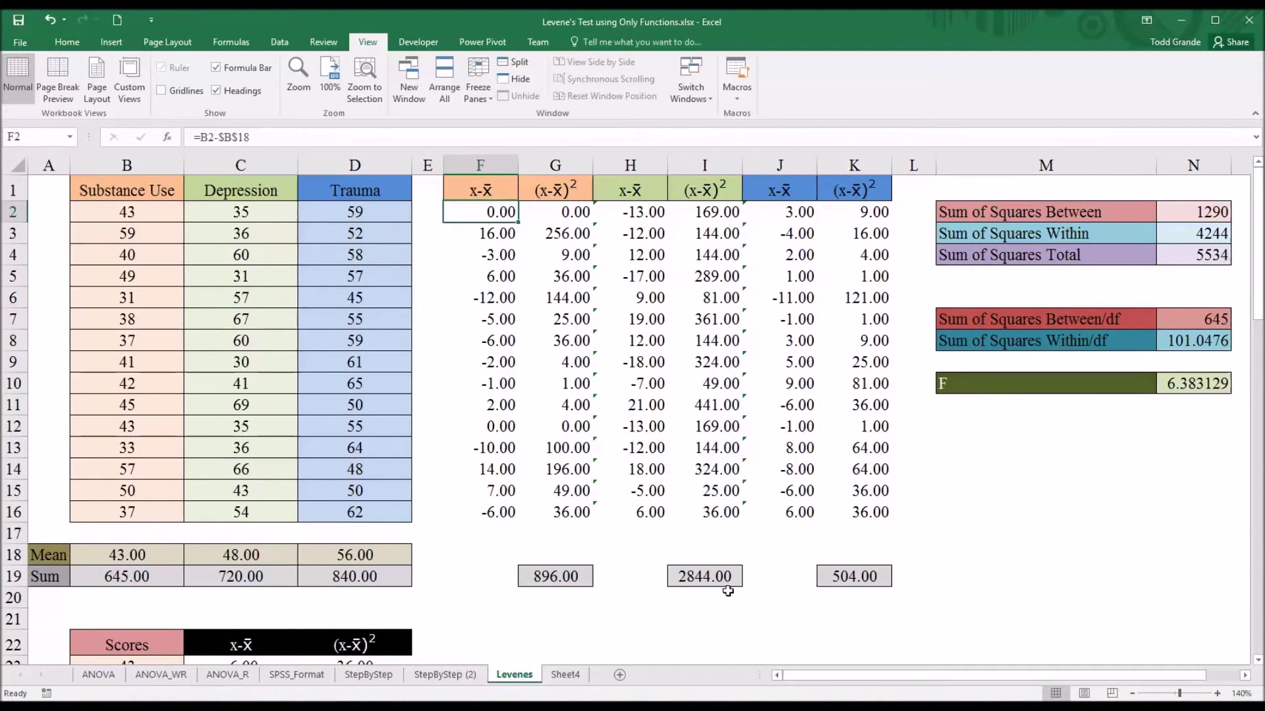
{"action": "left_click_drag", "start_coordinate": [473, 214], "coordinate": [853, 512]}
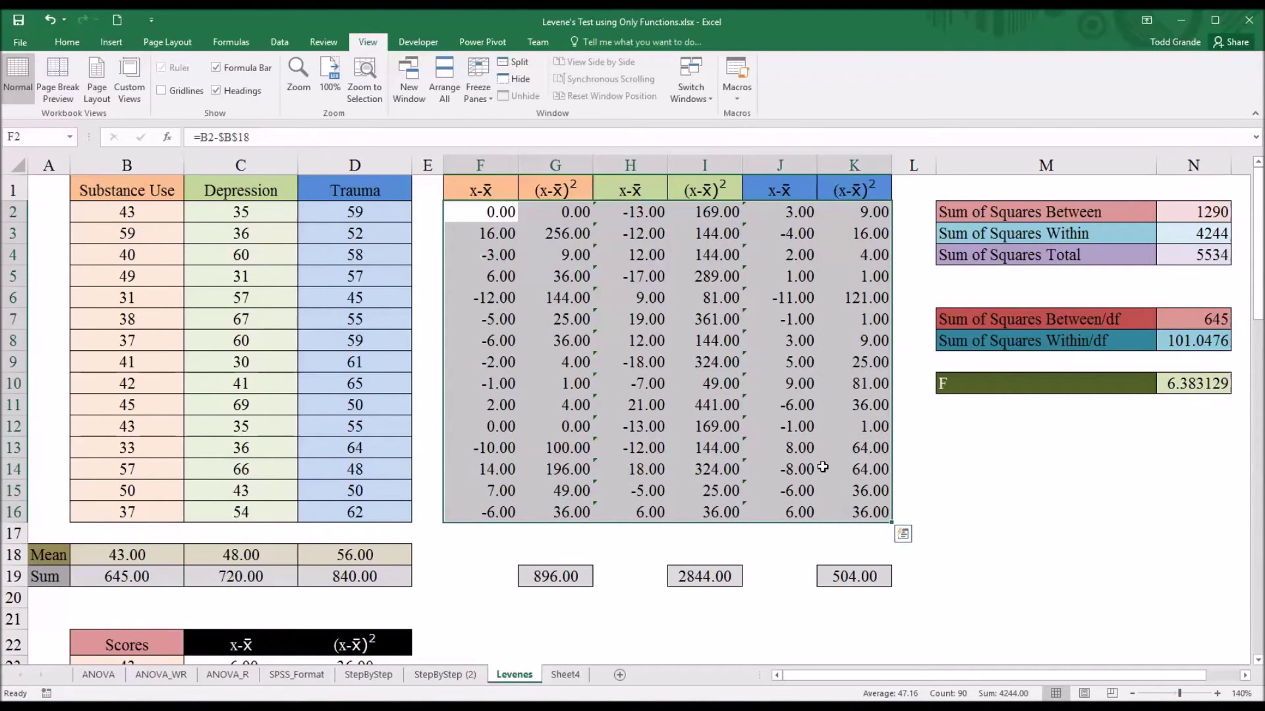
{"action": "key", "text": "ctrl+c"}
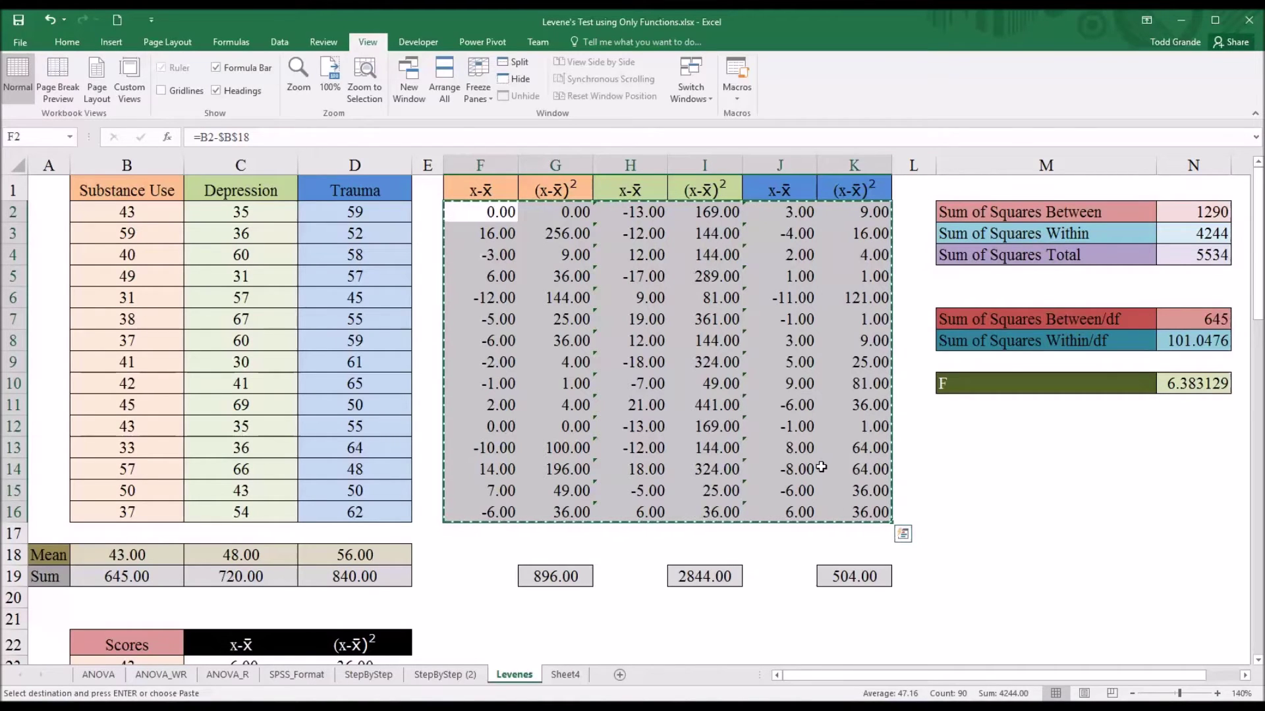
{"action": "left_click", "coordinate": [566, 675]}
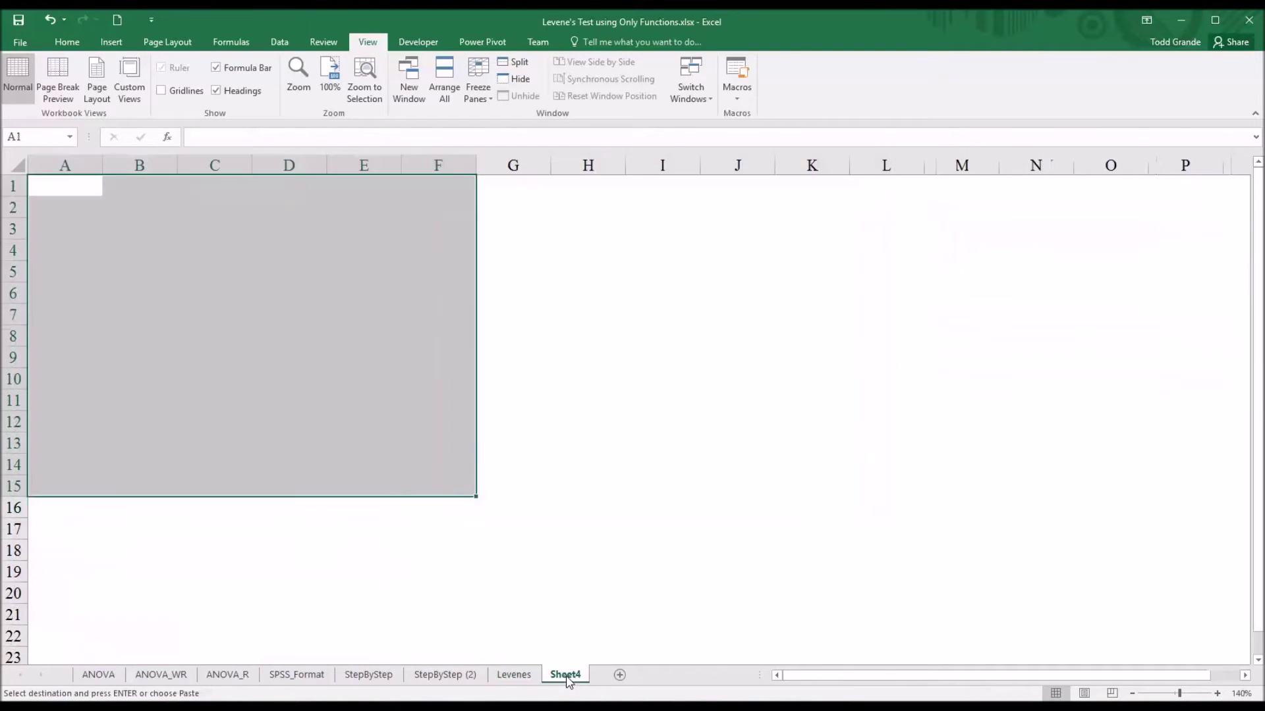
{"action": "left_click", "coordinate": [62, 44]}
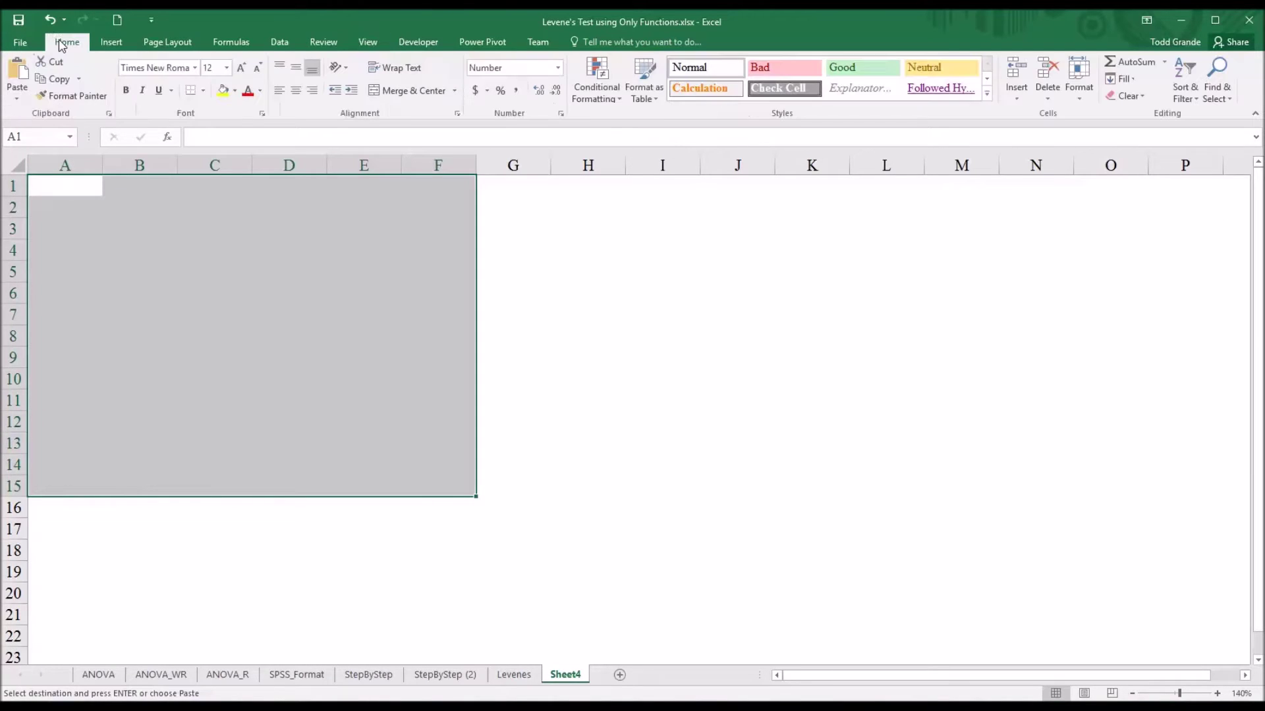
{"action": "left_click", "coordinate": [18, 100]}
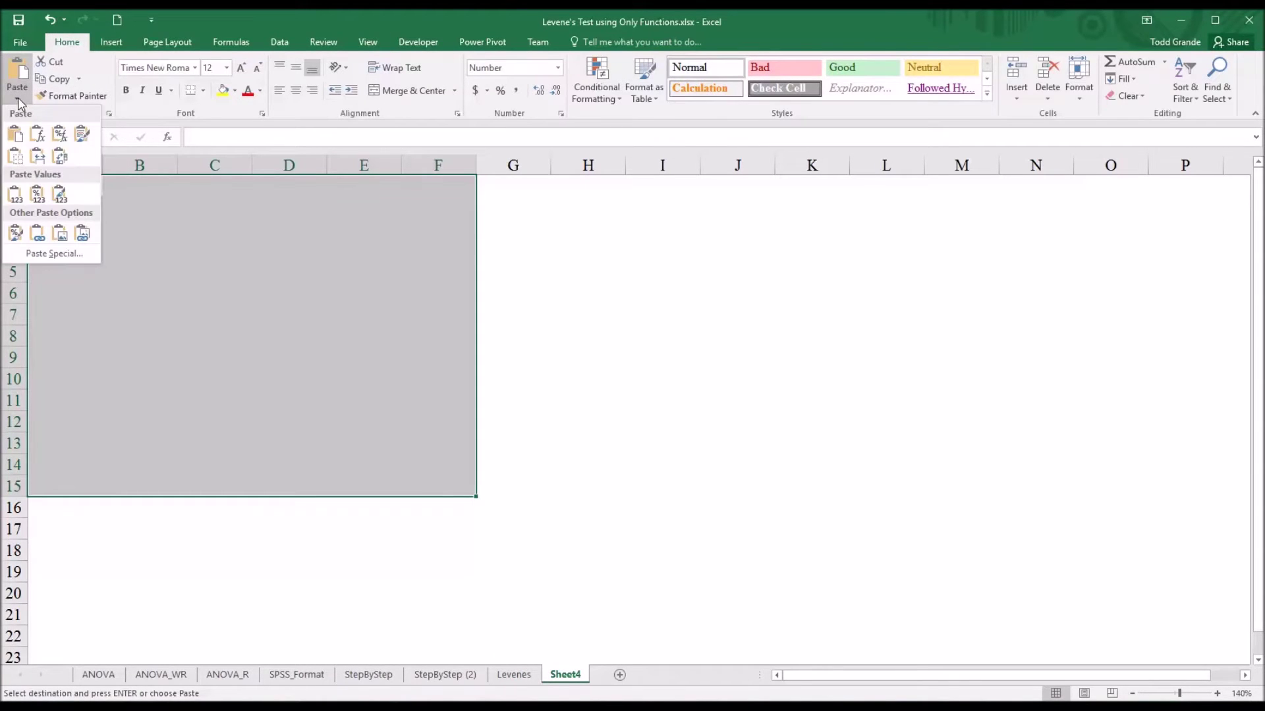
{"action": "left_click", "coordinate": [13, 209]}
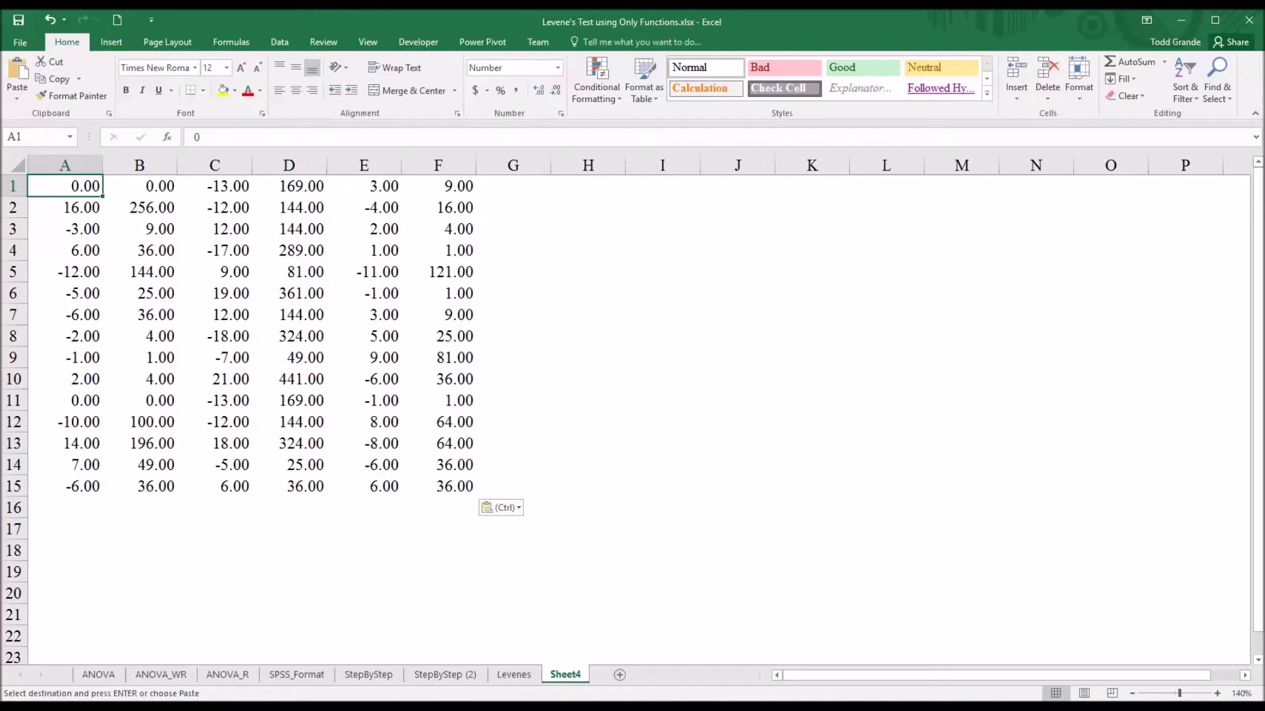
- Delete the three squared-deviation columns on Sheet4 so only the plain deviations fill columns A to C
{"action": "left_click", "coordinate": [149, 165]}
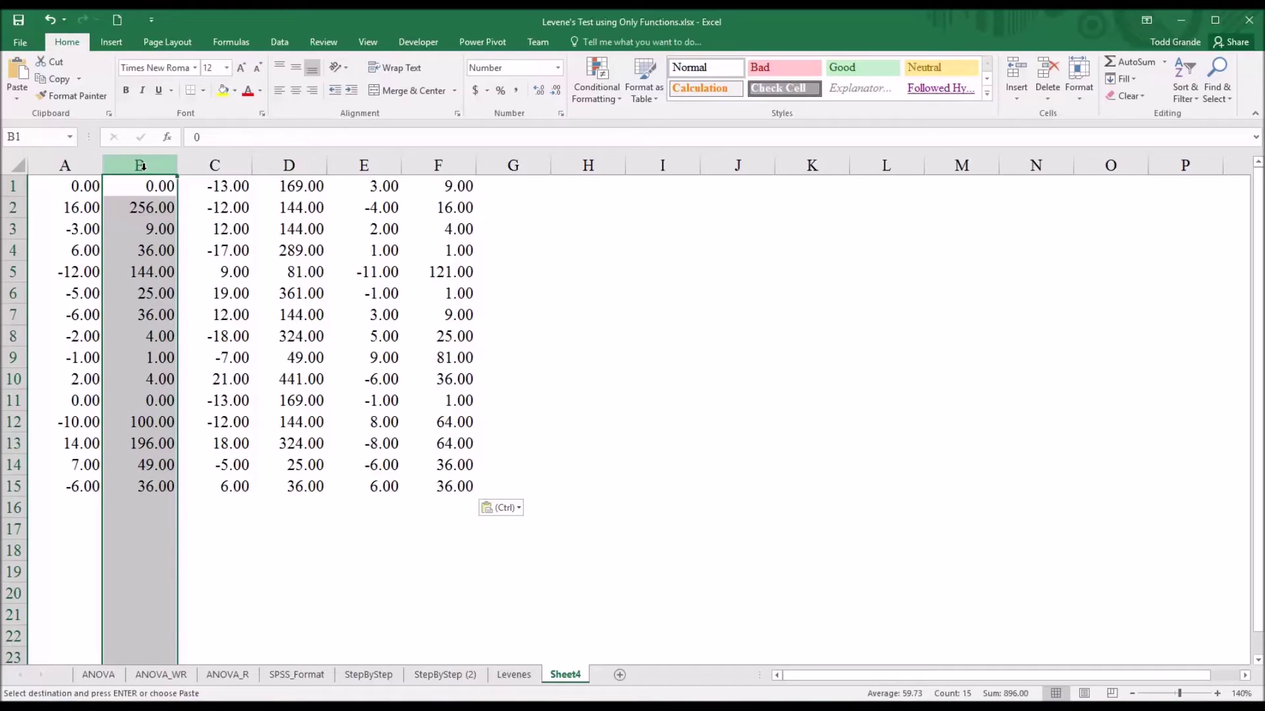
{"action": "right_click", "coordinate": [143, 166]}
{"action": "left_click", "coordinate": [174, 291]}
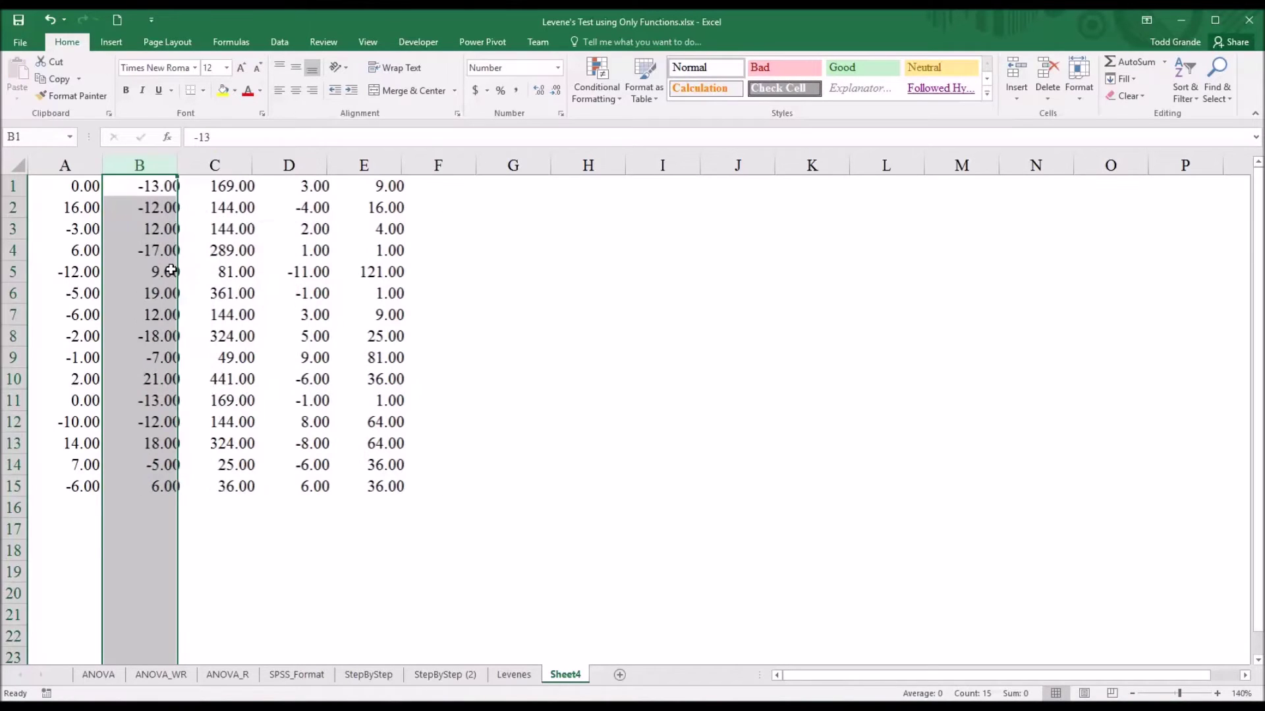
{"action": "left_click", "coordinate": [244, 166]}
{"action": "right_click", "coordinate": [244, 166]}
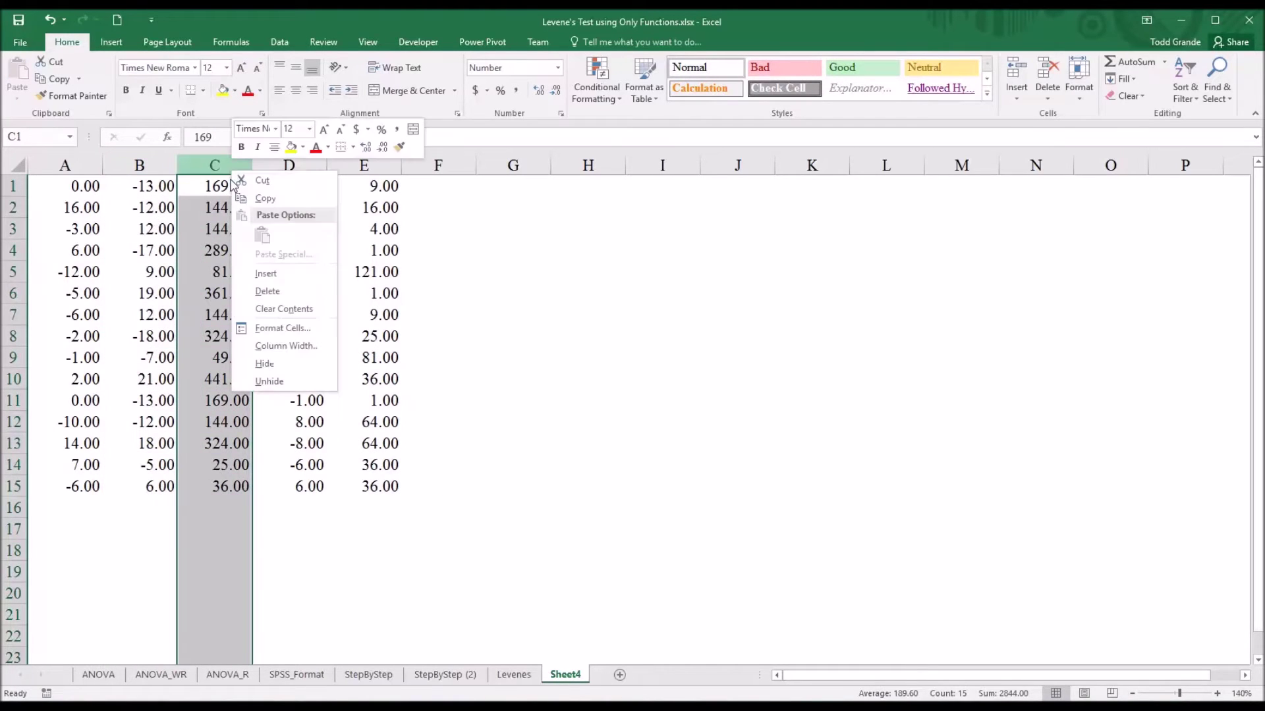
{"action": "left_click", "coordinate": [255, 291]}
{"action": "right_click", "coordinate": [283, 168]}
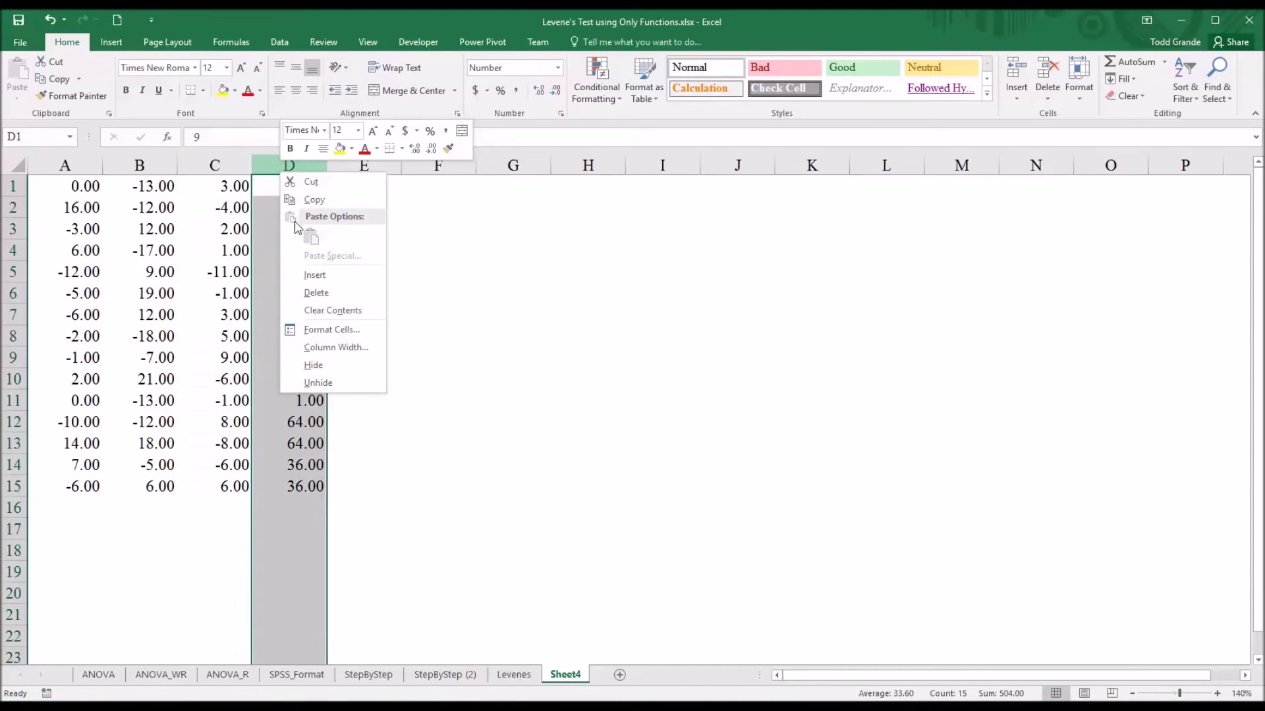
{"action": "left_click", "coordinate": [300, 311]}
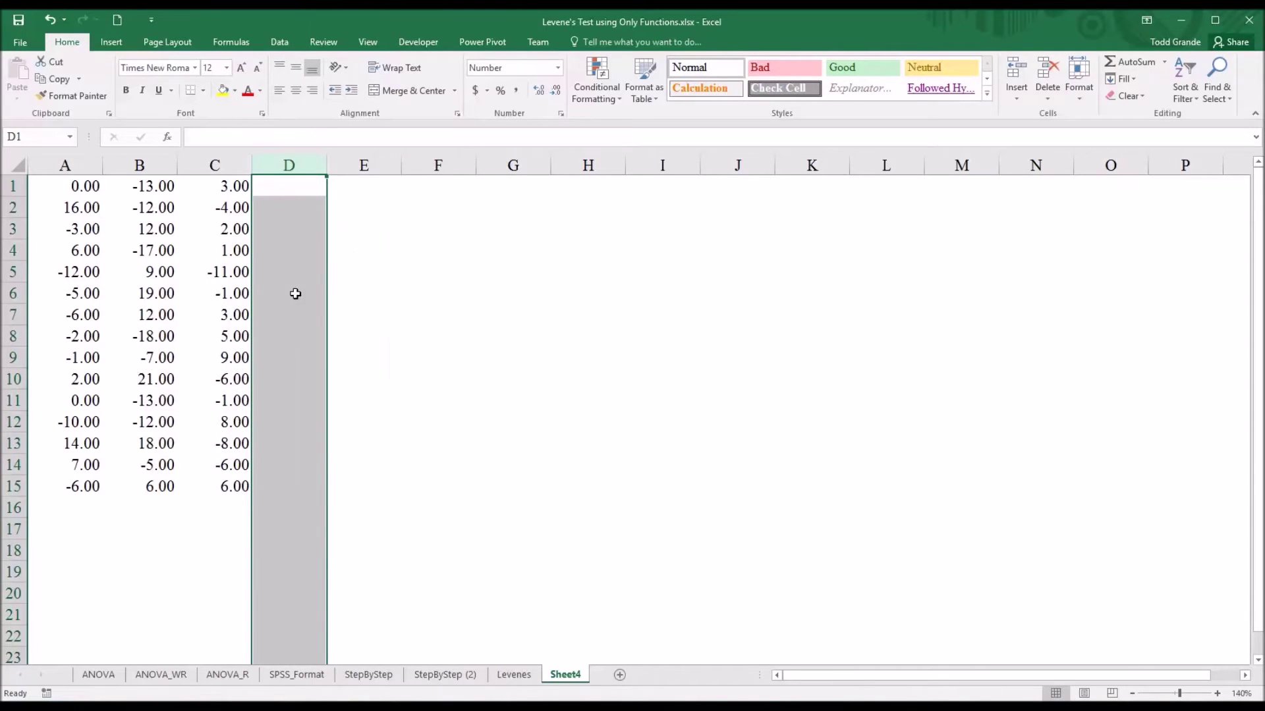
- Compare the deviations in Sheet4's A1:C15 with columns F, H and J, rows 2 to 16, of the Levenes sheet
{"action": "left_click_drag", "start_coordinate": [85, 191], "coordinate": [191, 481]}
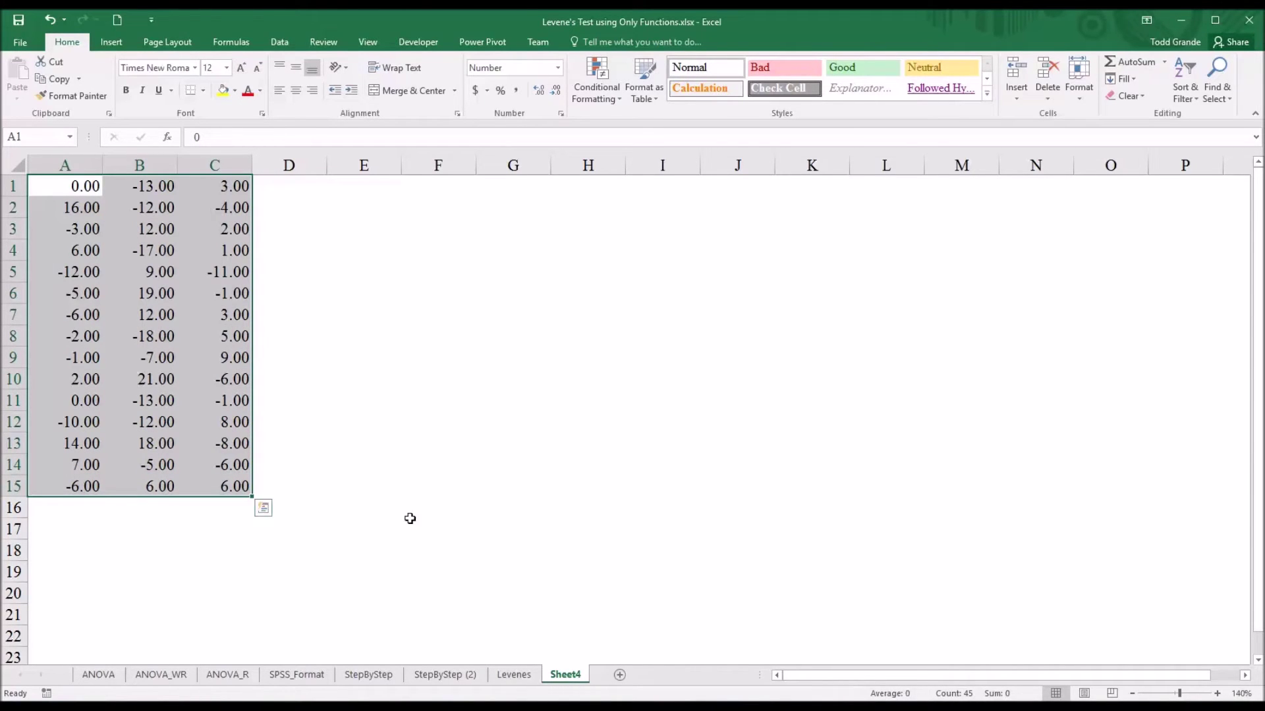
{"action": "left_click", "coordinate": [514, 675]}
{"action": "left_click_drag", "start_coordinate": [481, 211], "coordinate": [473, 506]}
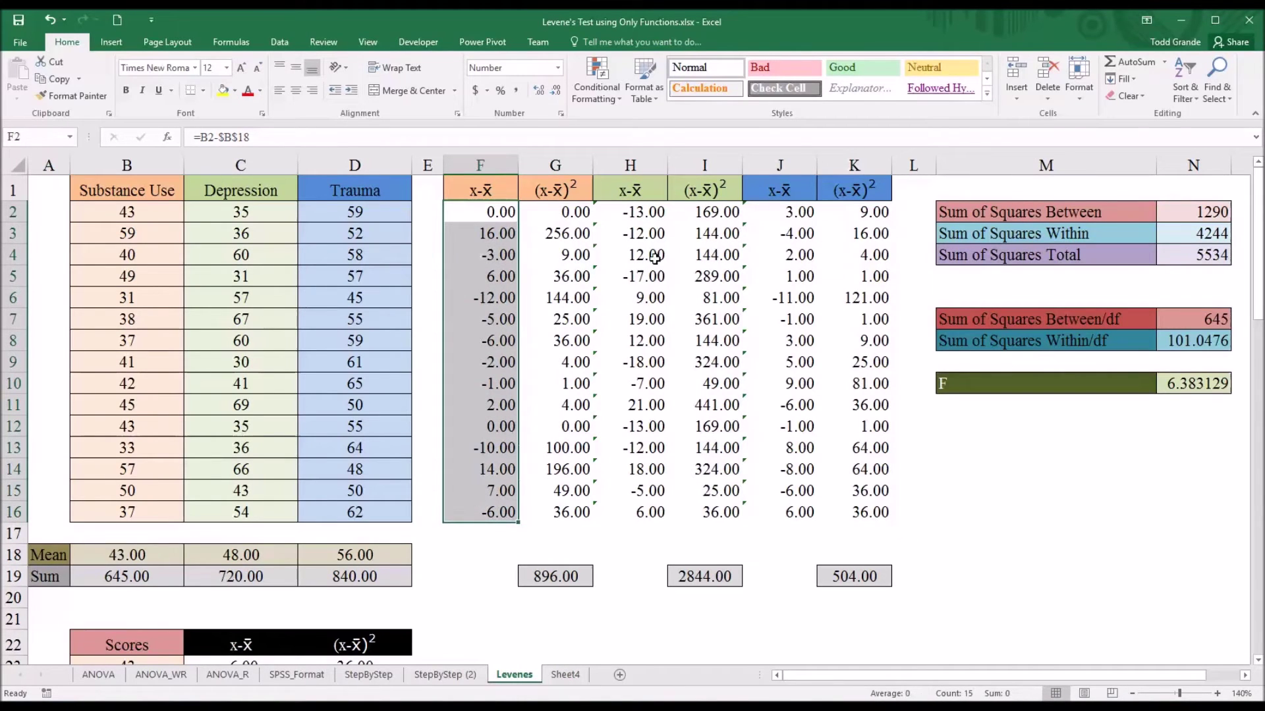
{"action": "left_click_drag", "start_coordinate": [630, 212], "coordinate": [634, 510], "text": "ctrl"}
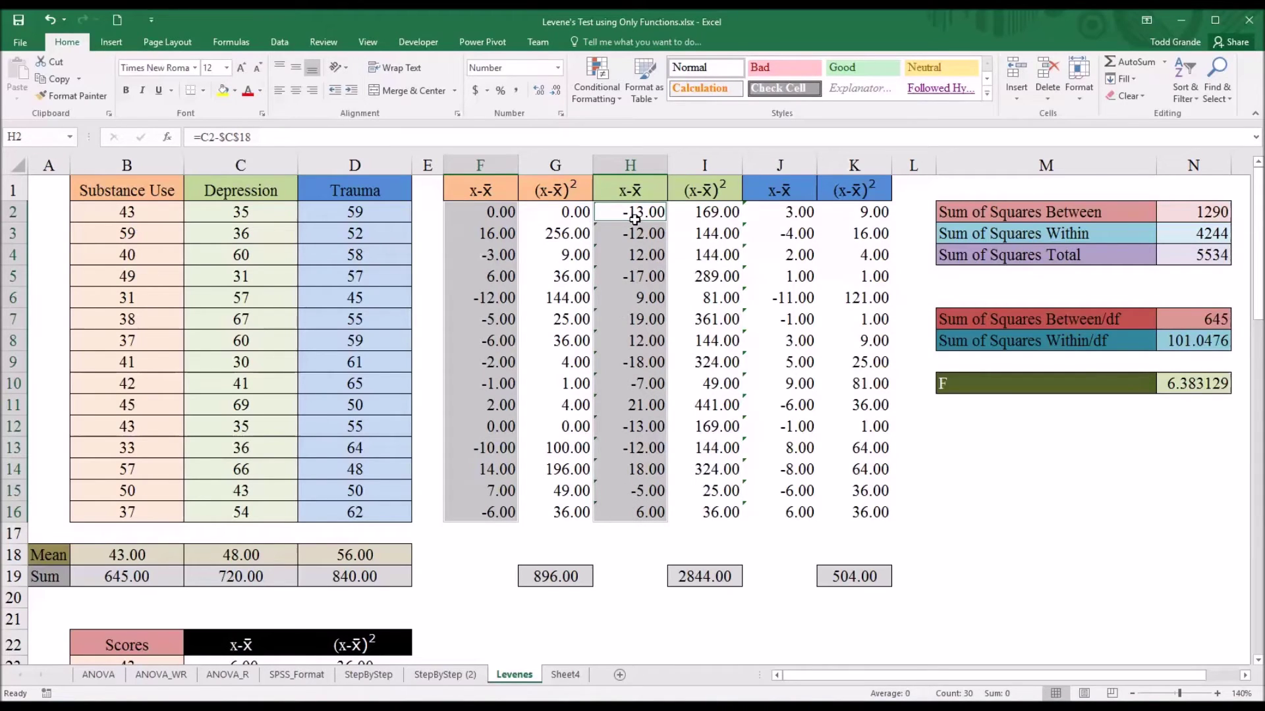
{"action": "left_click_drag", "start_coordinate": [778, 211], "coordinate": [790, 507], "text": "ctrl"}
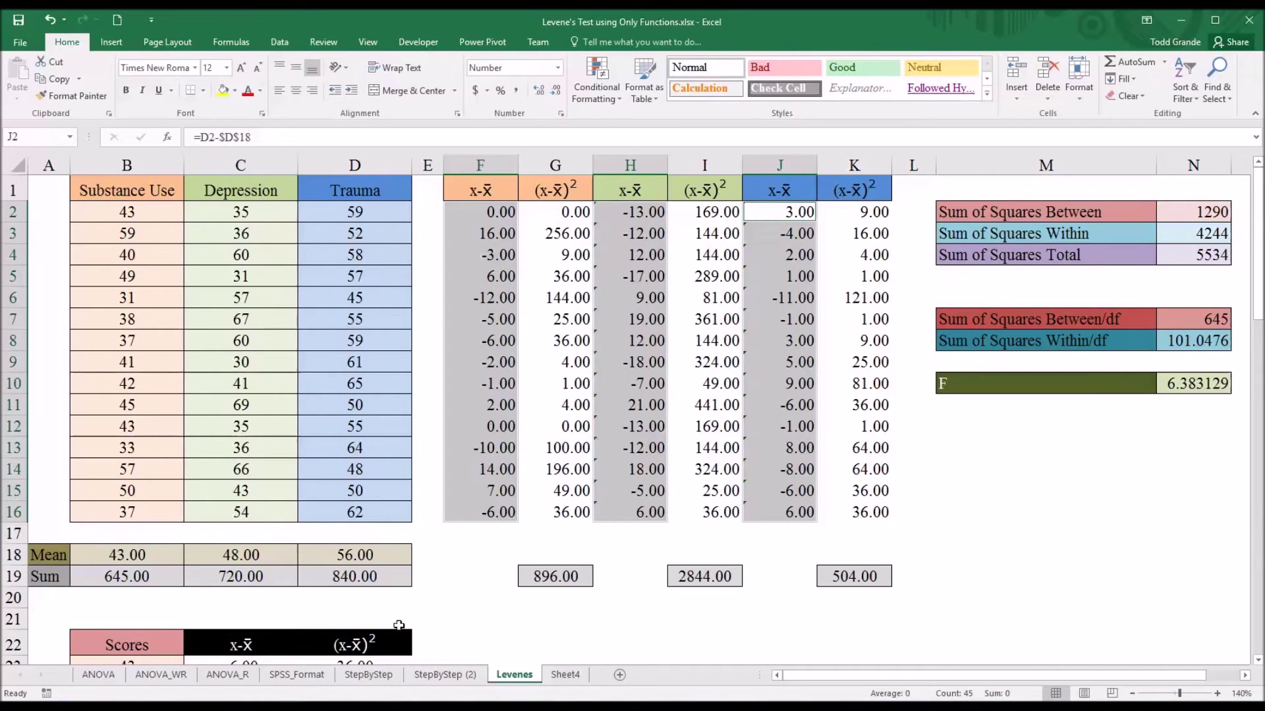
{"action": "left_click", "coordinate": [565, 674]}
{"action": "key", "text": "ctrl+v"}
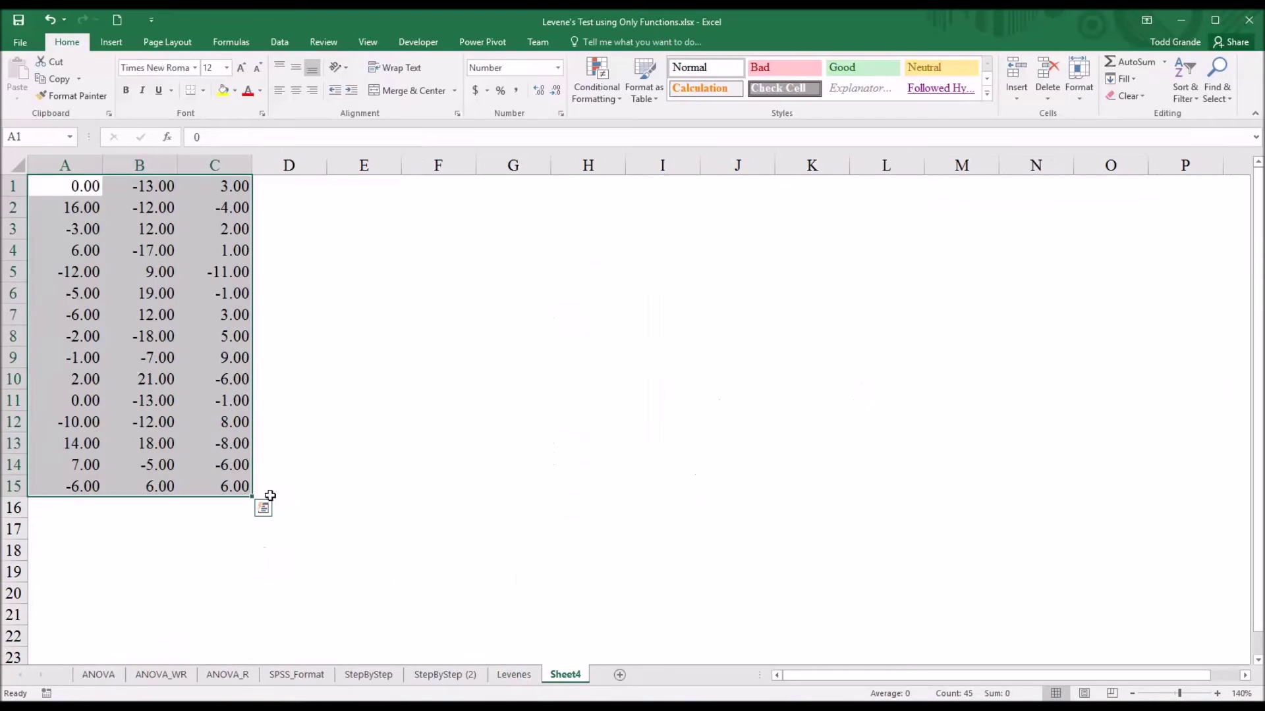
{"action": "key", "text": "Escape"}
- Narrow the empty column D and fill E1:G15 with the absolute values of A1:C15, using =ABS(A1) in E1
{"action": "left_click_drag", "start_coordinate": [327, 168], "coordinate": [283, 168]}
{"action": "left_click", "coordinate": [313, 184]}
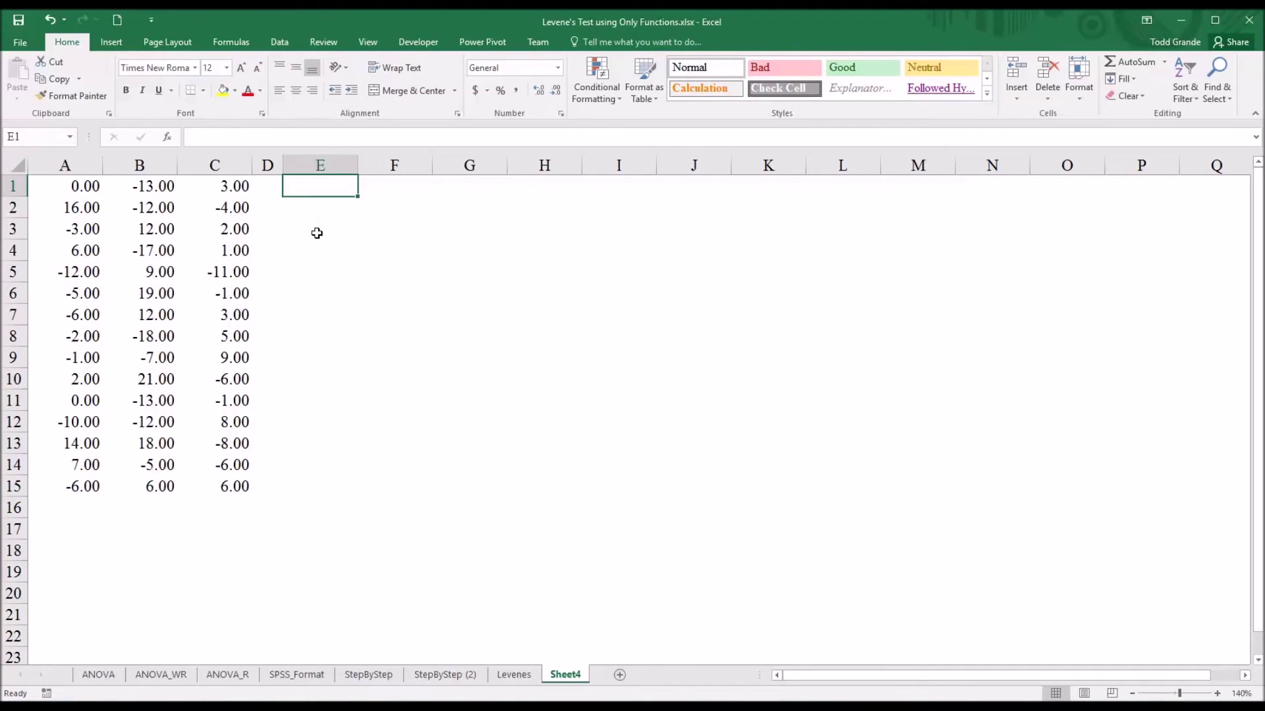
{"action": "type", "text": "=abs("}
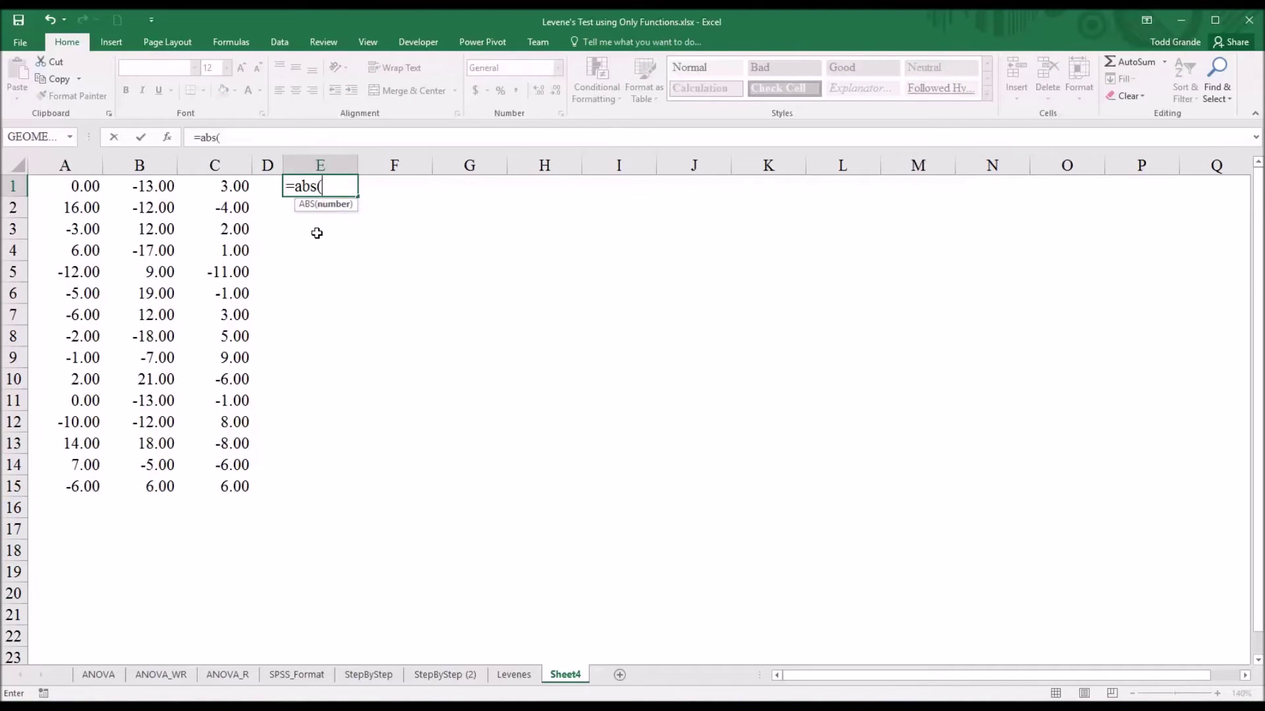
{"action": "left_click", "coordinate": [58, 189]}
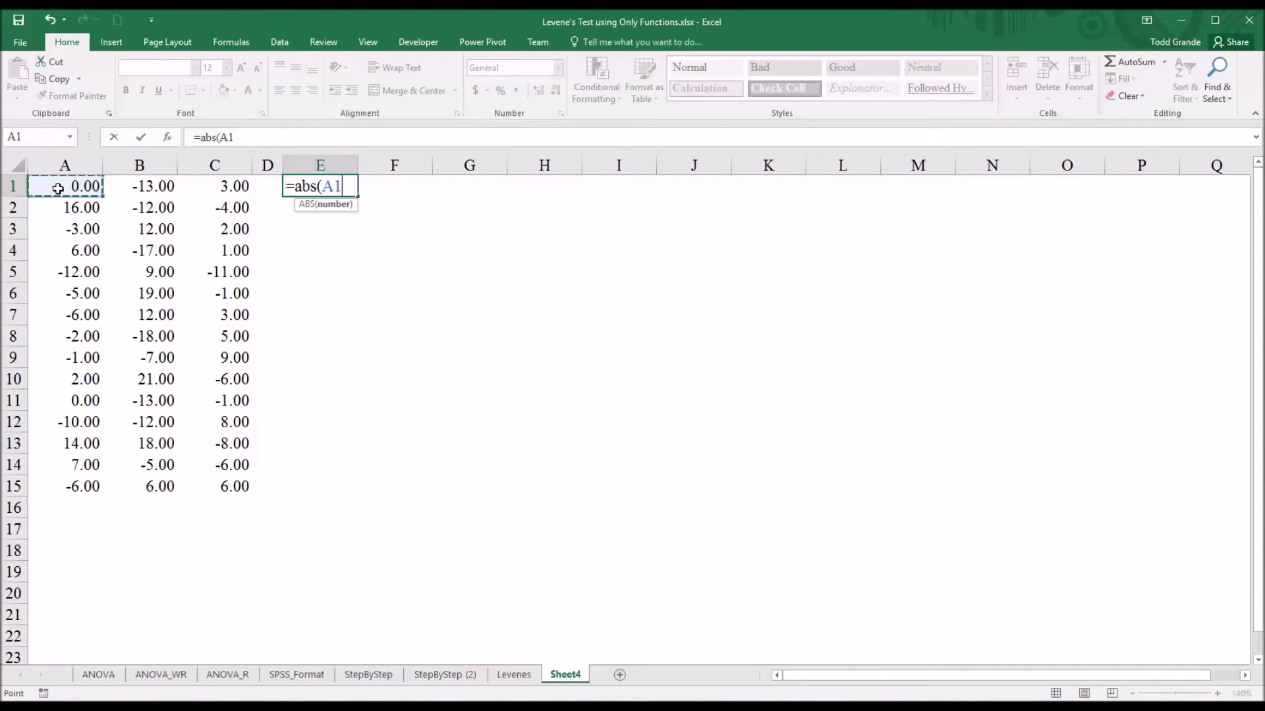
{"action": "type", "text": ")"}
{"action": "key", "text": "Return"}
{"action": "left_click", "coordinate": [349, 191]}
{"action": "left_click_drag", "start_coordinate": [358, 196], "coordinate": [478, 490]}
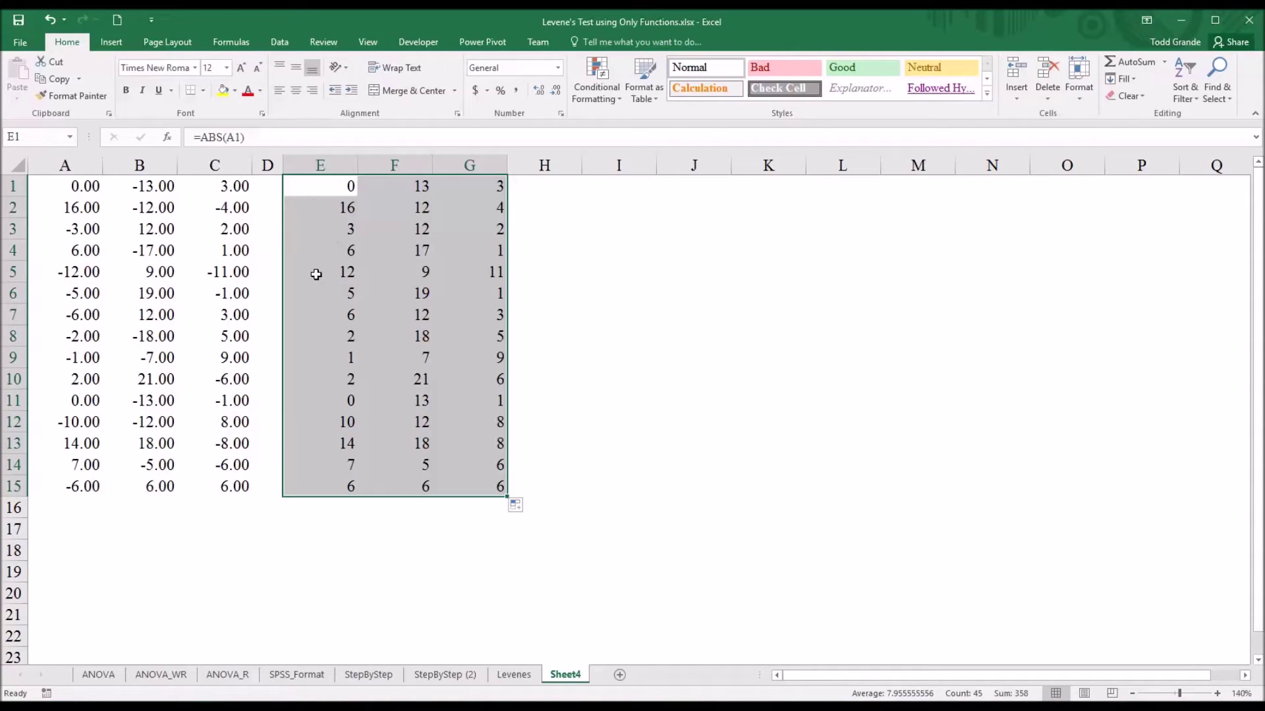
- Copy the absolute deviations in Sheet4's E1:G15 and paste them as values over the scores in B2:D16 of the Levenes sheet
{"action": "left_click_drag", "start_coordinate": [64, 191], "coordinate": [221, 486]}
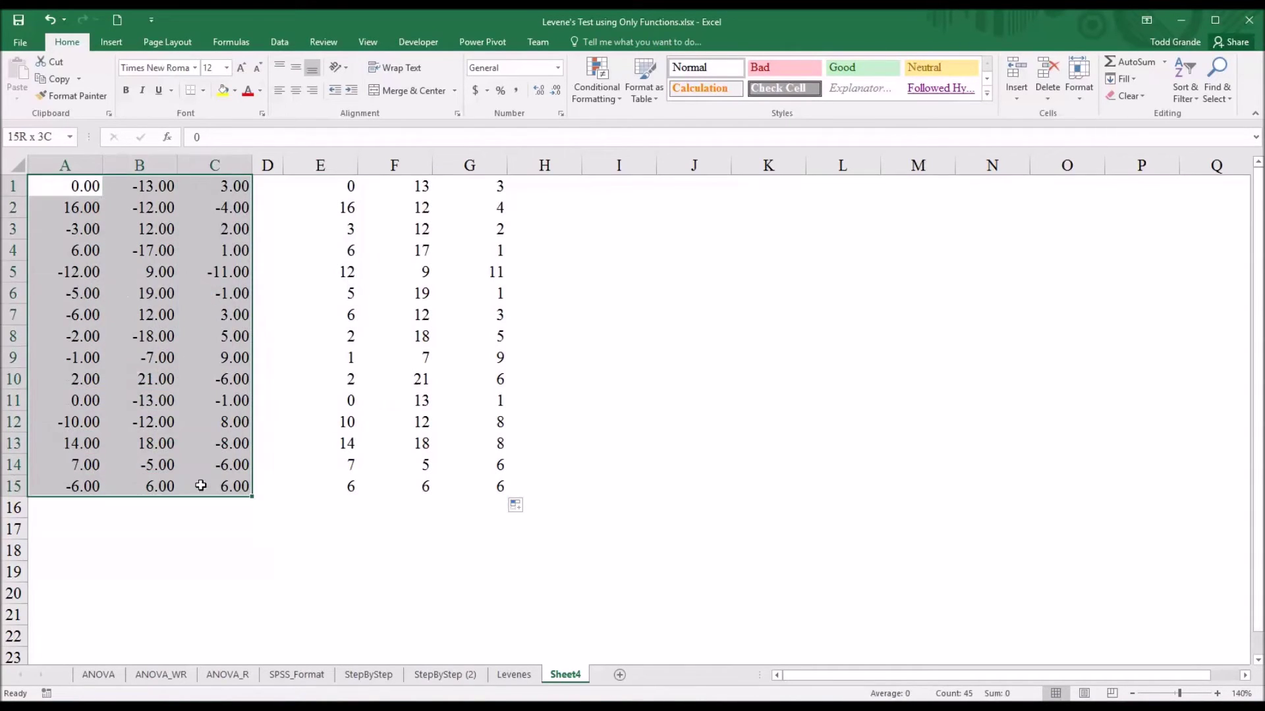
{"action": "left_click_drag", "start_coordinate": [316, 192], "coordinate": [468, 485]}
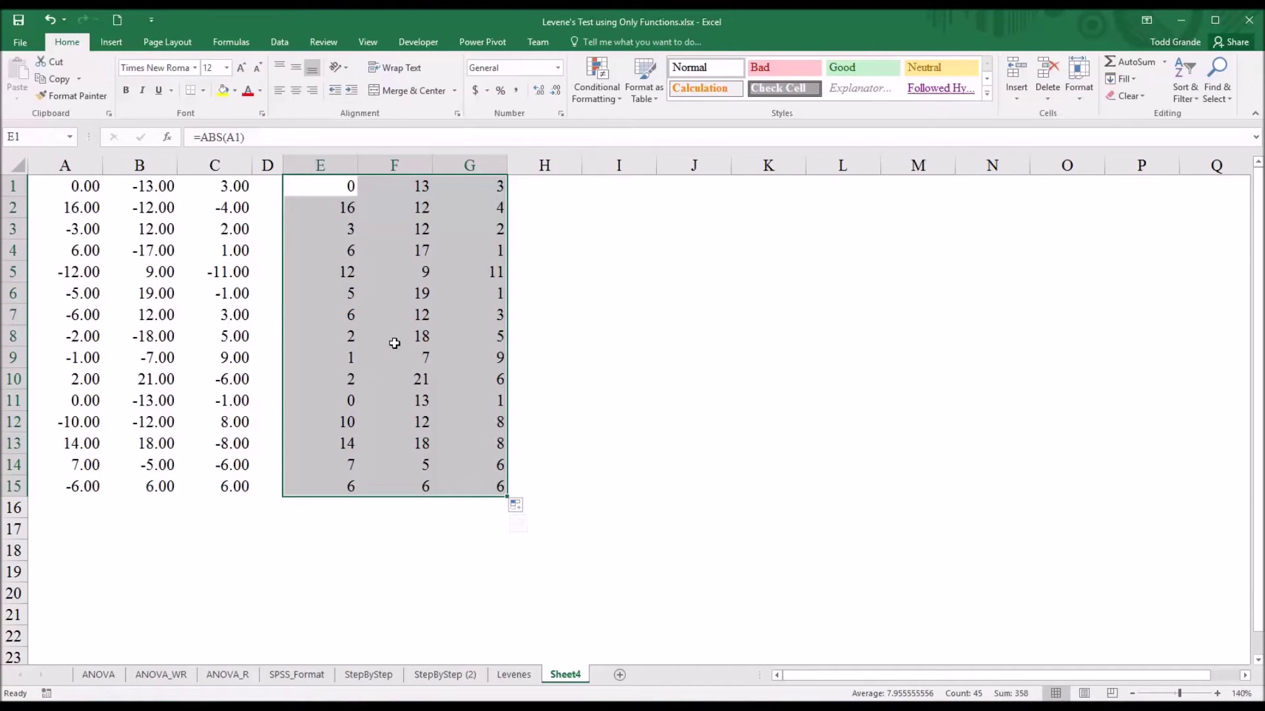
{"action": "key", "text": "ctrl+c"}
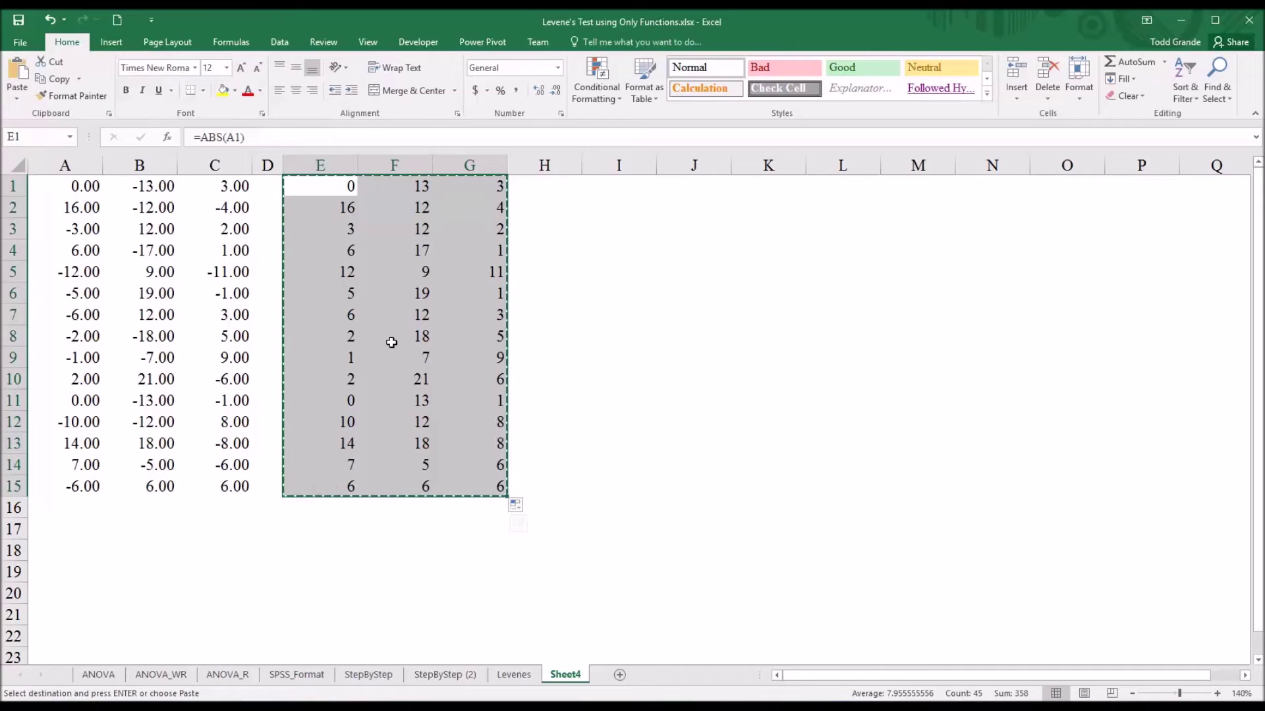
{"action": "left_click", "coordinate": [514, 675]}
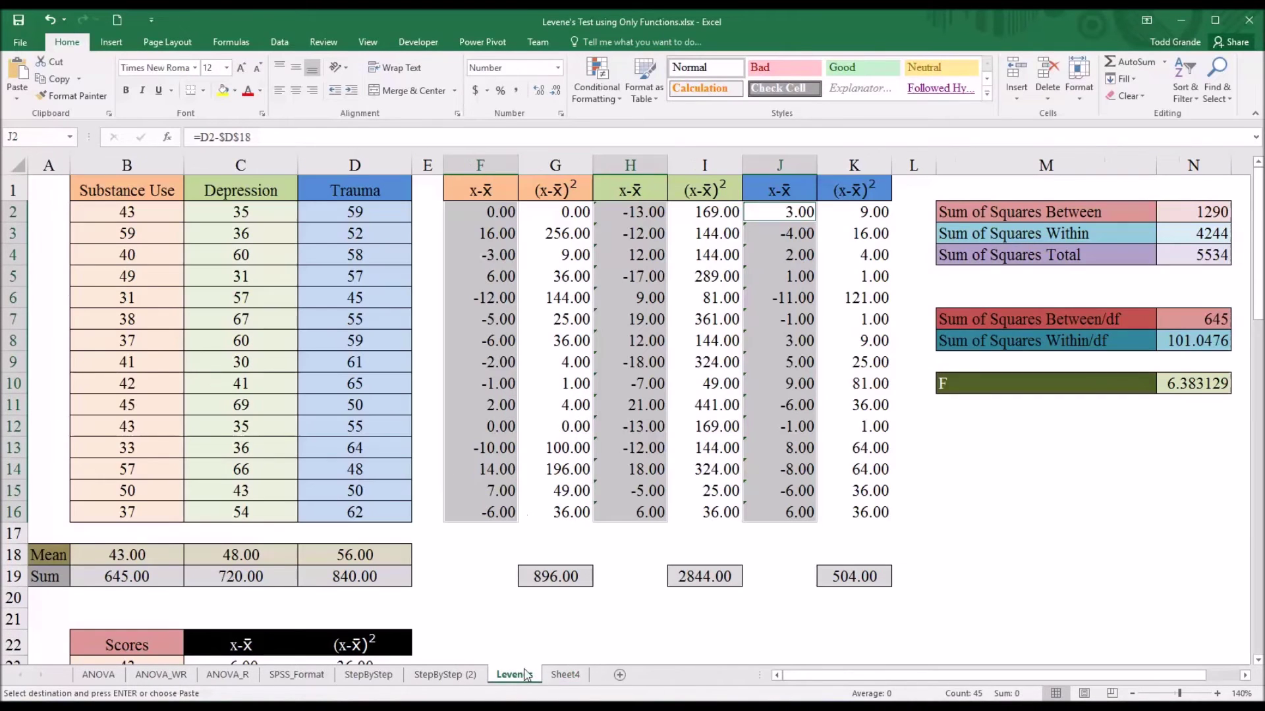
{"action": "left_click", "coordinate": [502, 532]}
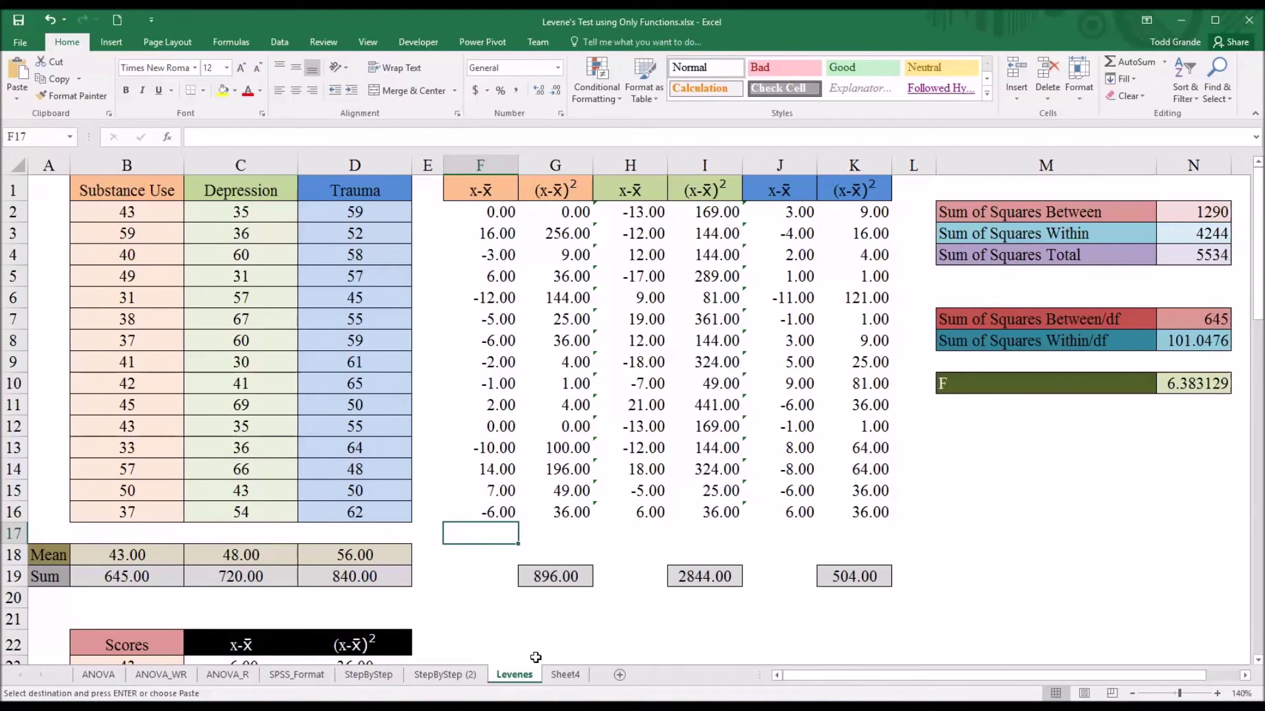
{"action": "left_click", "coordinate": [150, 216]}
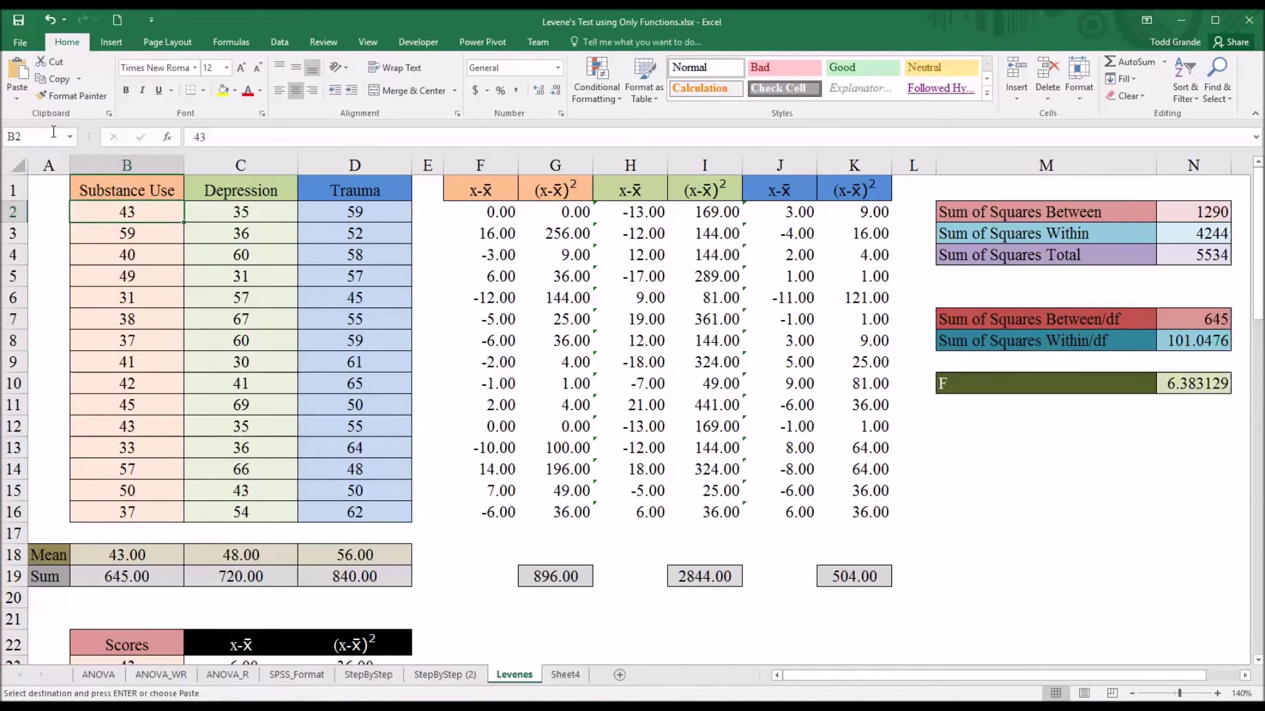
{"action": "left_click", "coordinate": [17, 98]}
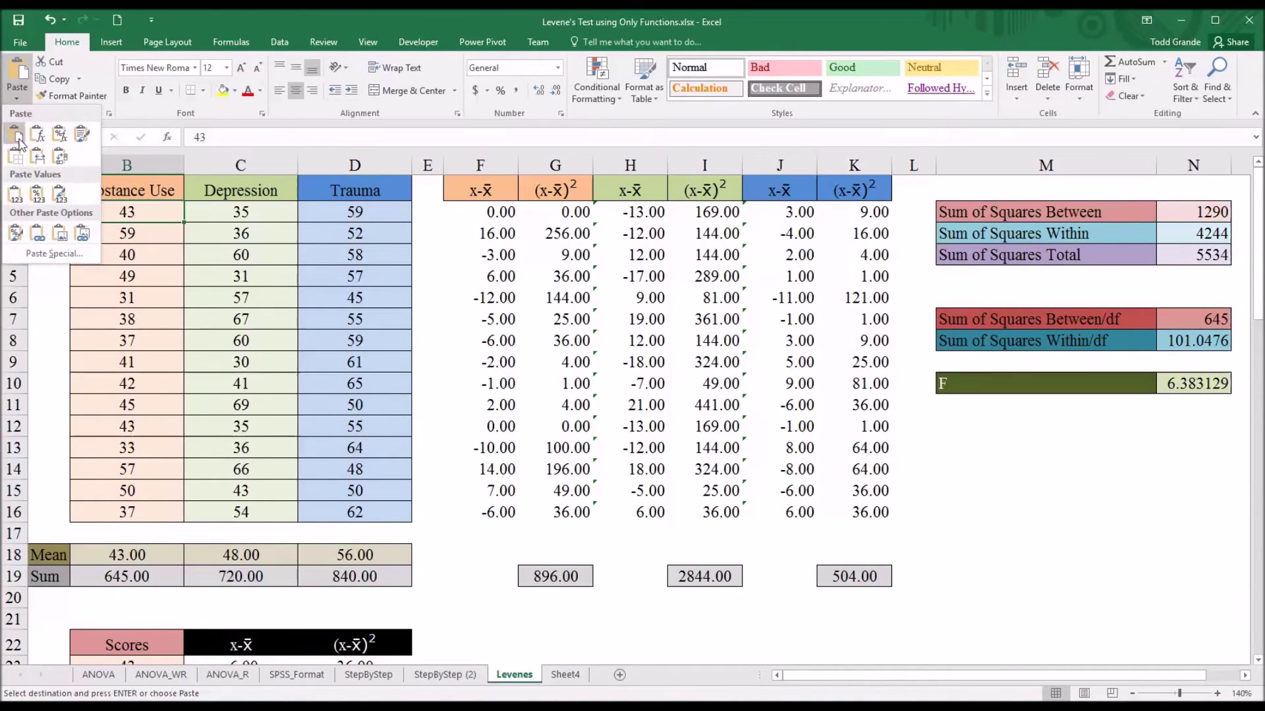
{"action": "left_click", "coordinate": [14, 194]}
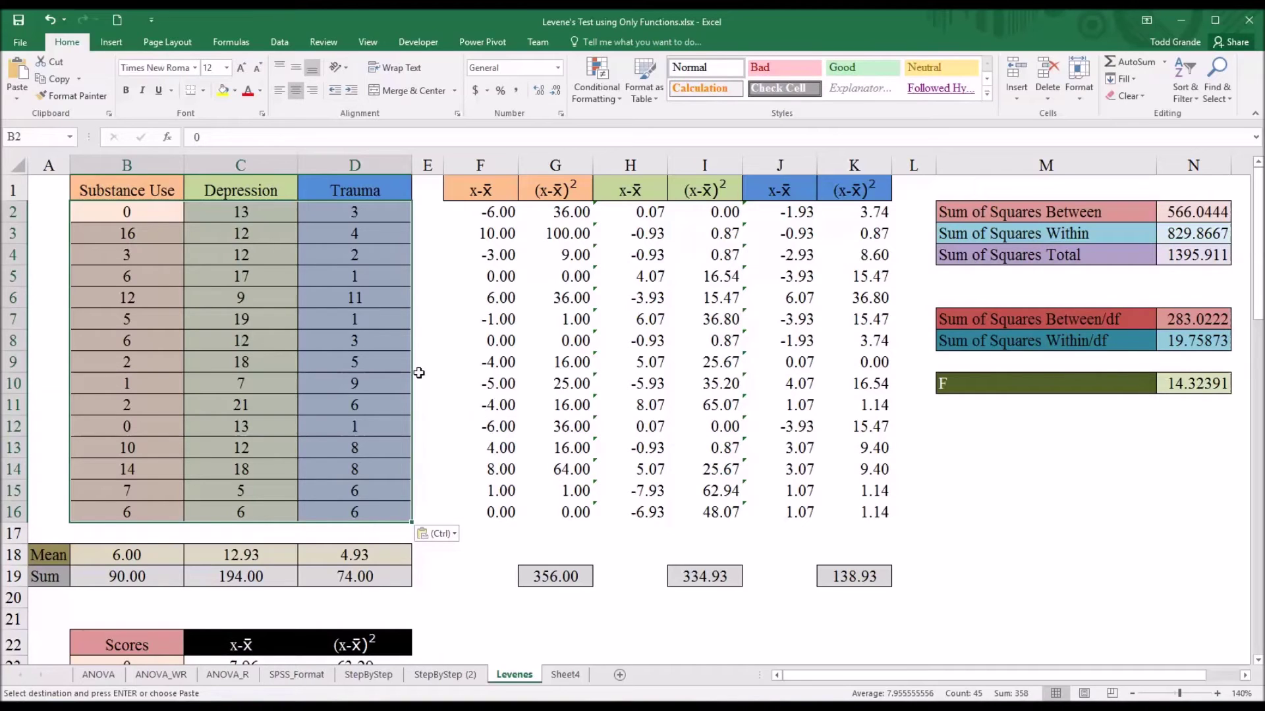
- Review the replaced scores in B2:D16 and the F statistic formula in N10
{"action": "left_click_drag", "start_coordinate": [146, 214], "coordinate": [336, 511]}
{"action": "left_click_drag", "start_coordinate": [145, 212], "coordinate": [147, 211]}
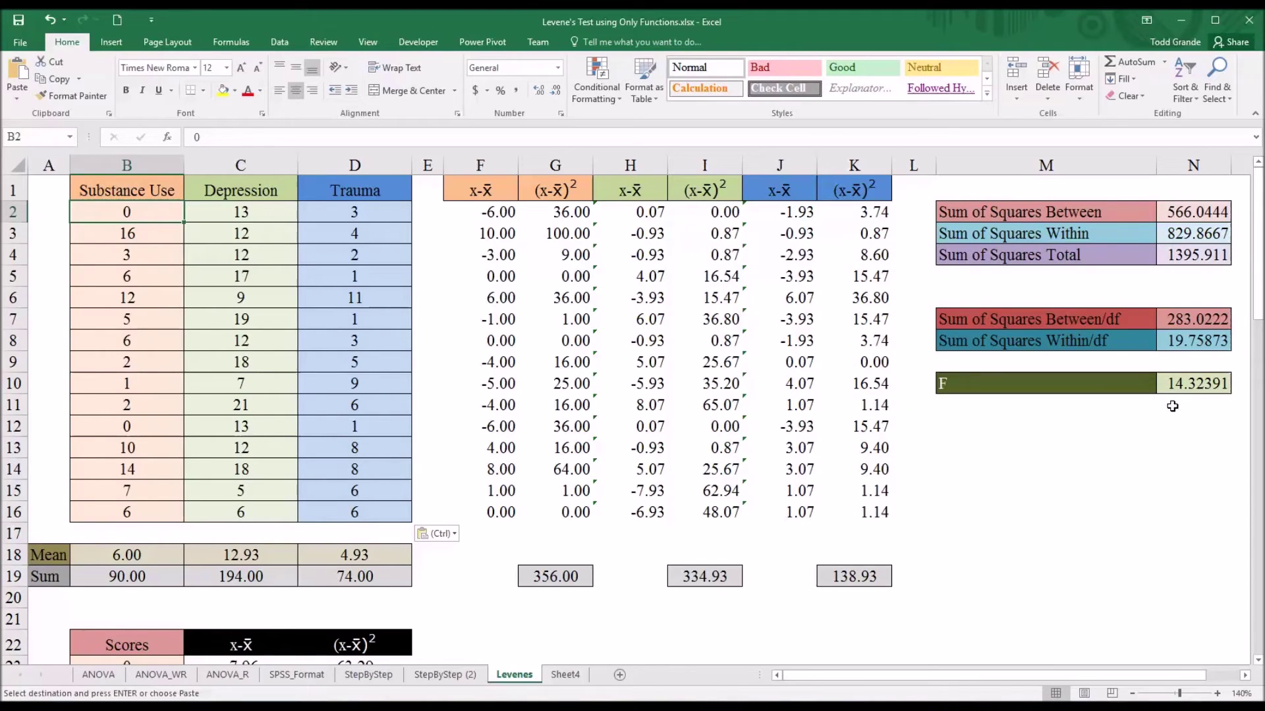
{"action": "left_click", "coordinate": [1176, 385]}
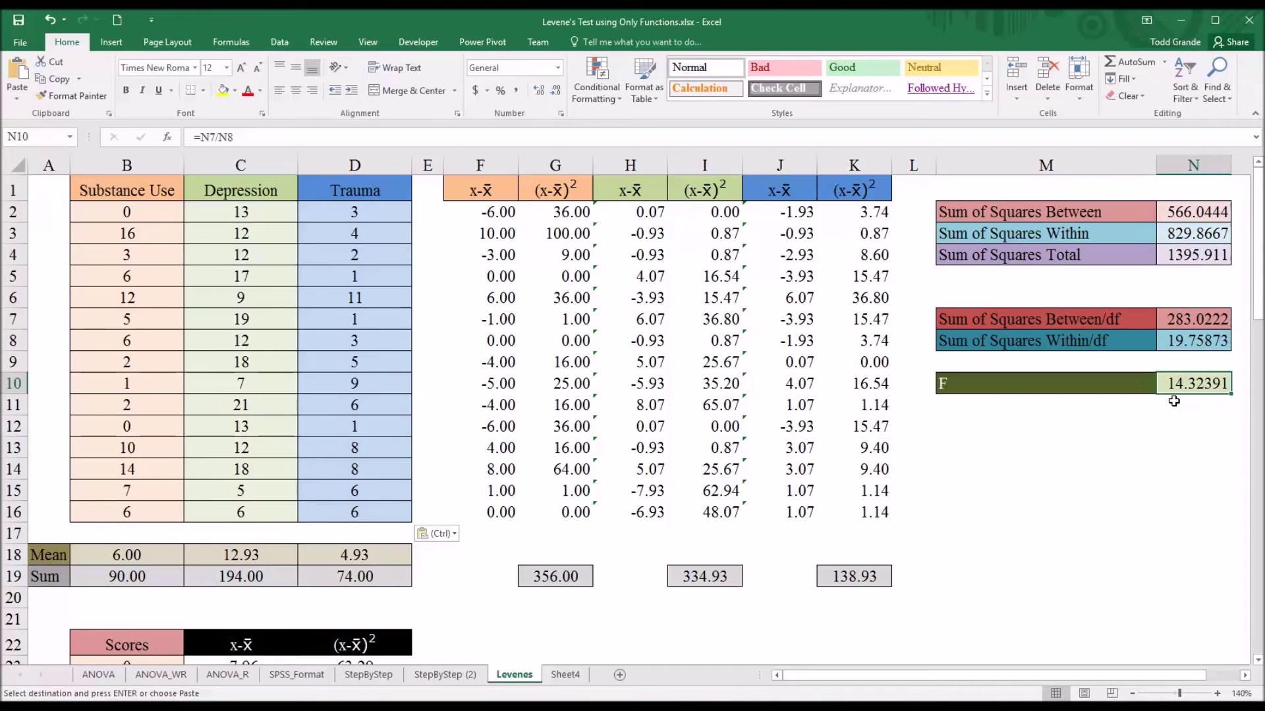
- Examine the formulas for F in N10 and the mean squares in N7 and N8 against the three group headings B1:D1
{"action": "left_click", "coordinate": [1169, 407]}
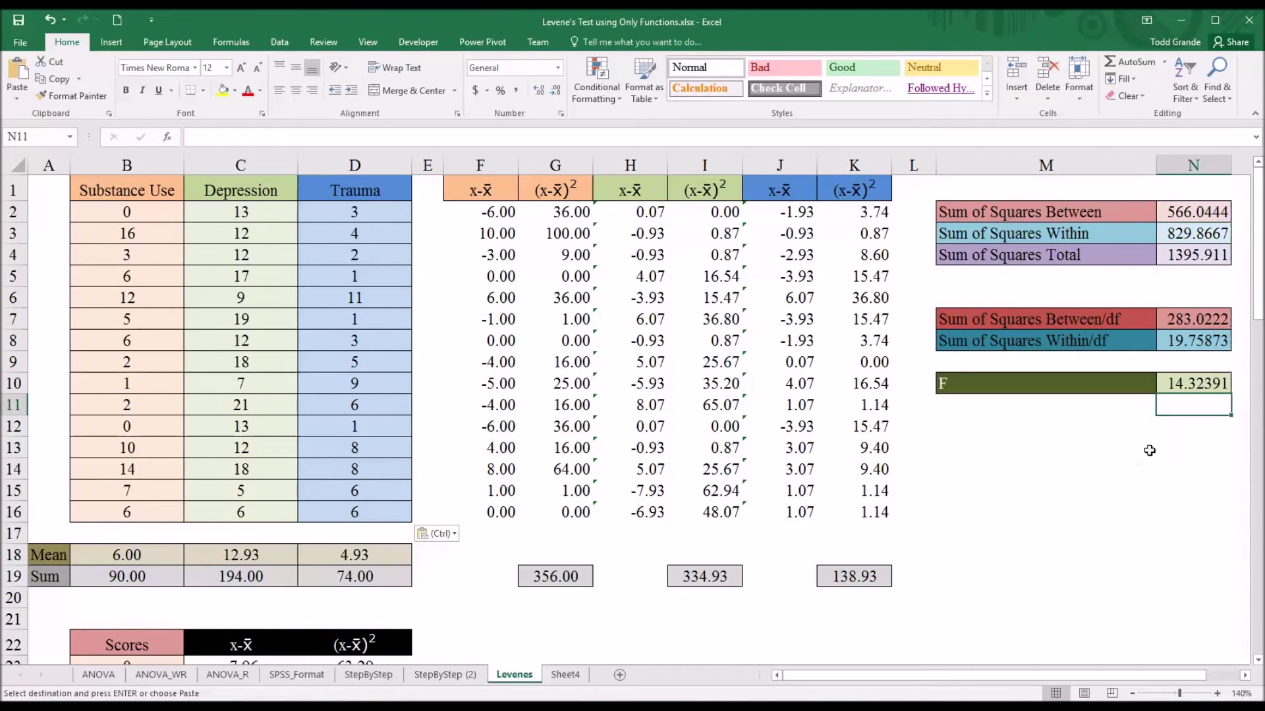
{"action": "left_click", "coordinate": [1174, 427]}
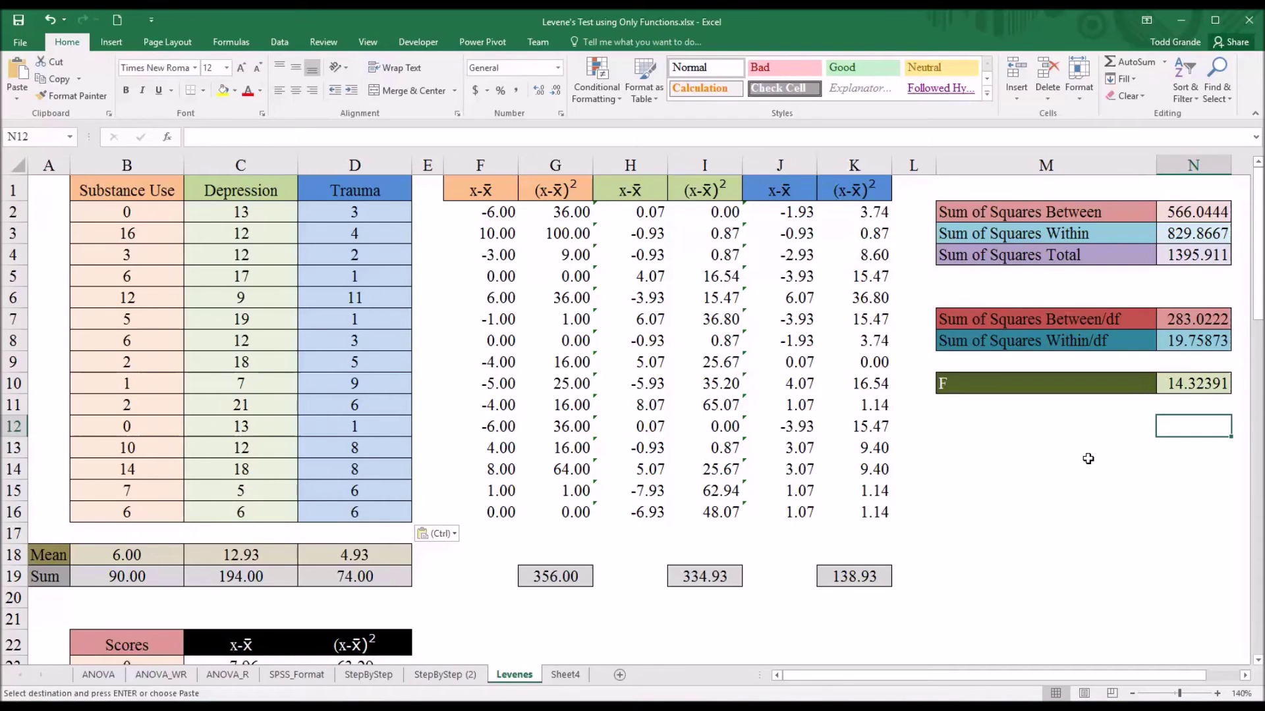
{"action": "left_click", "coordinate": [1172, 389]}
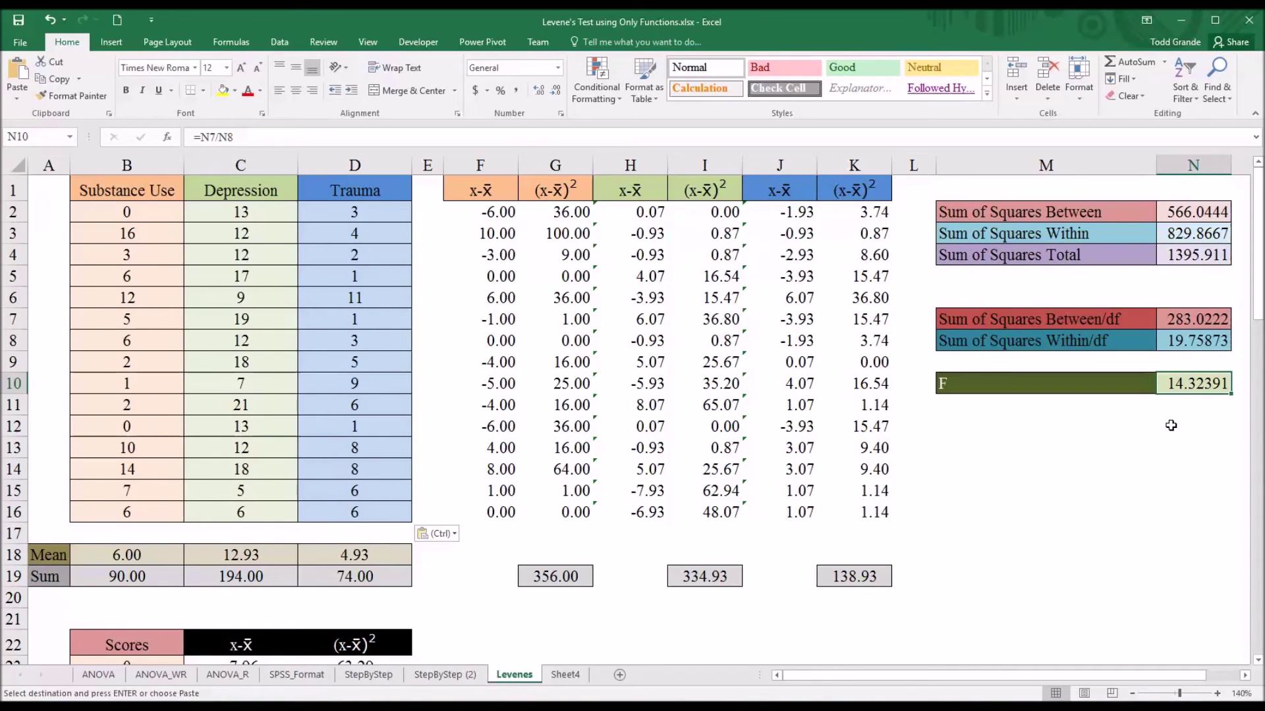
{"action": "left_click", "coordinate": [1172, 321]}
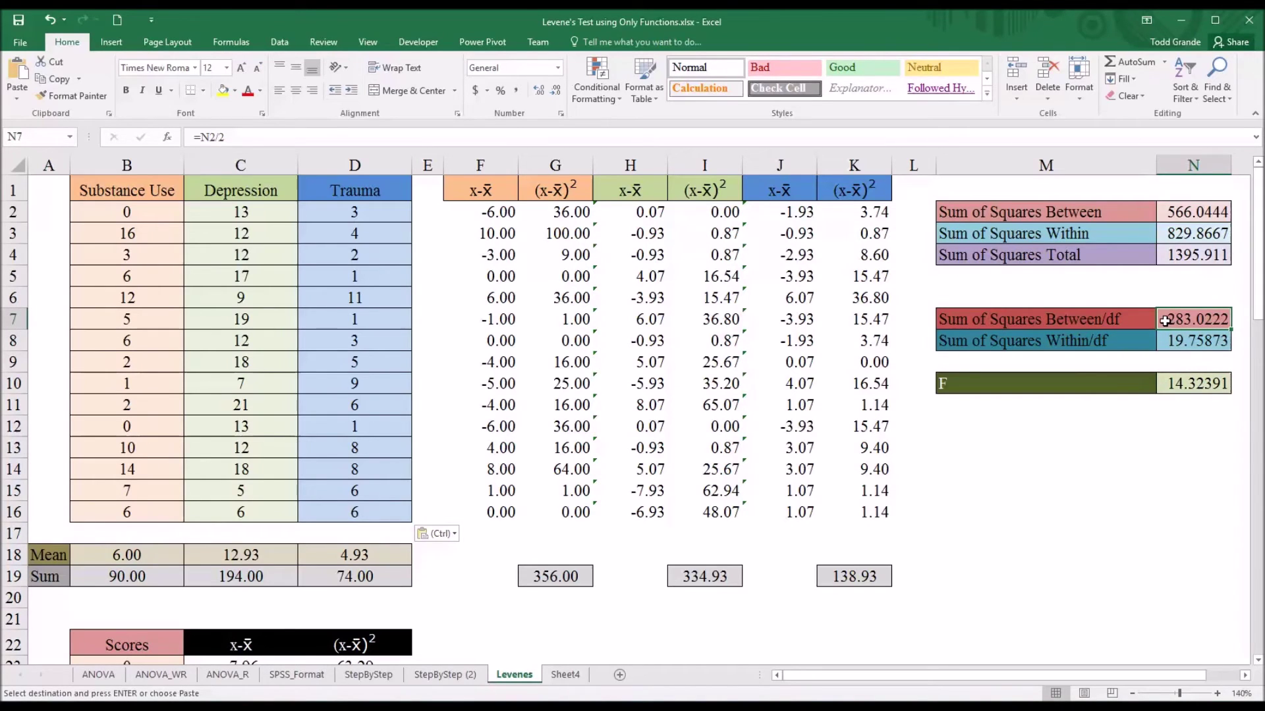
{"action": "left_click_drag", "start_coordinate": [147, 191], "coordinate": [398, 196]}
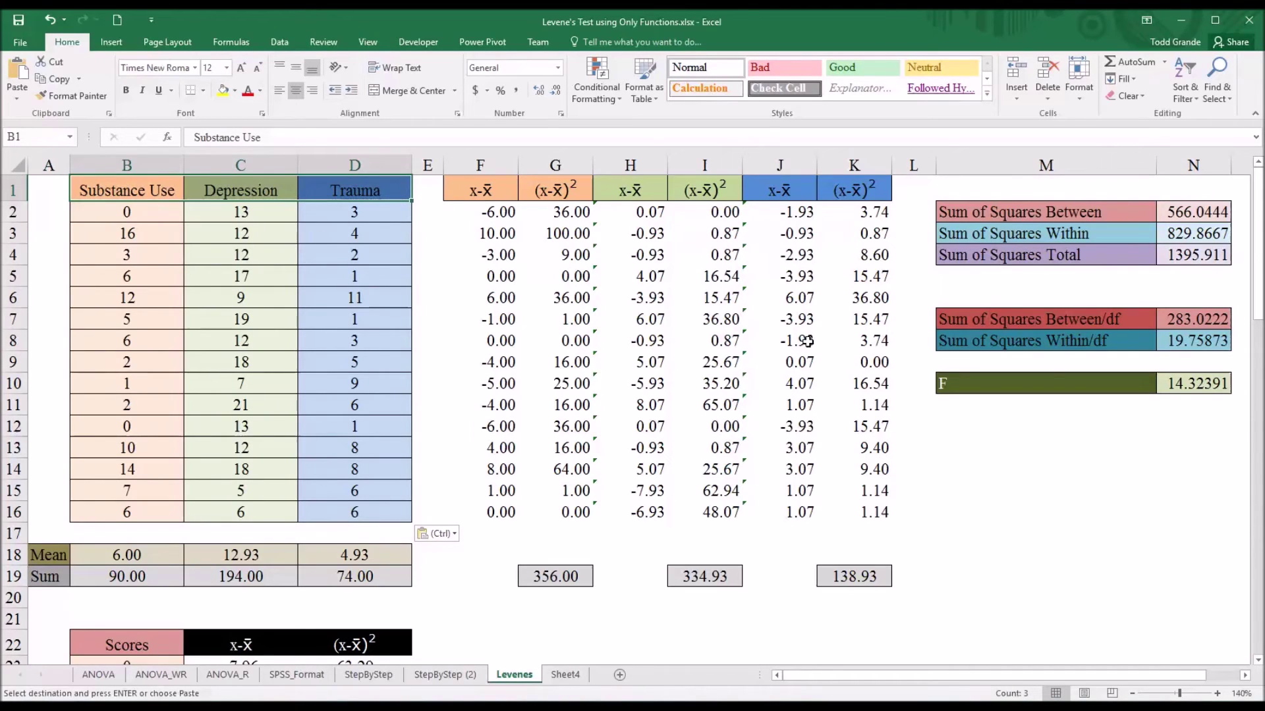
{"action": "left_click", "coordinate": [1174, 345]}
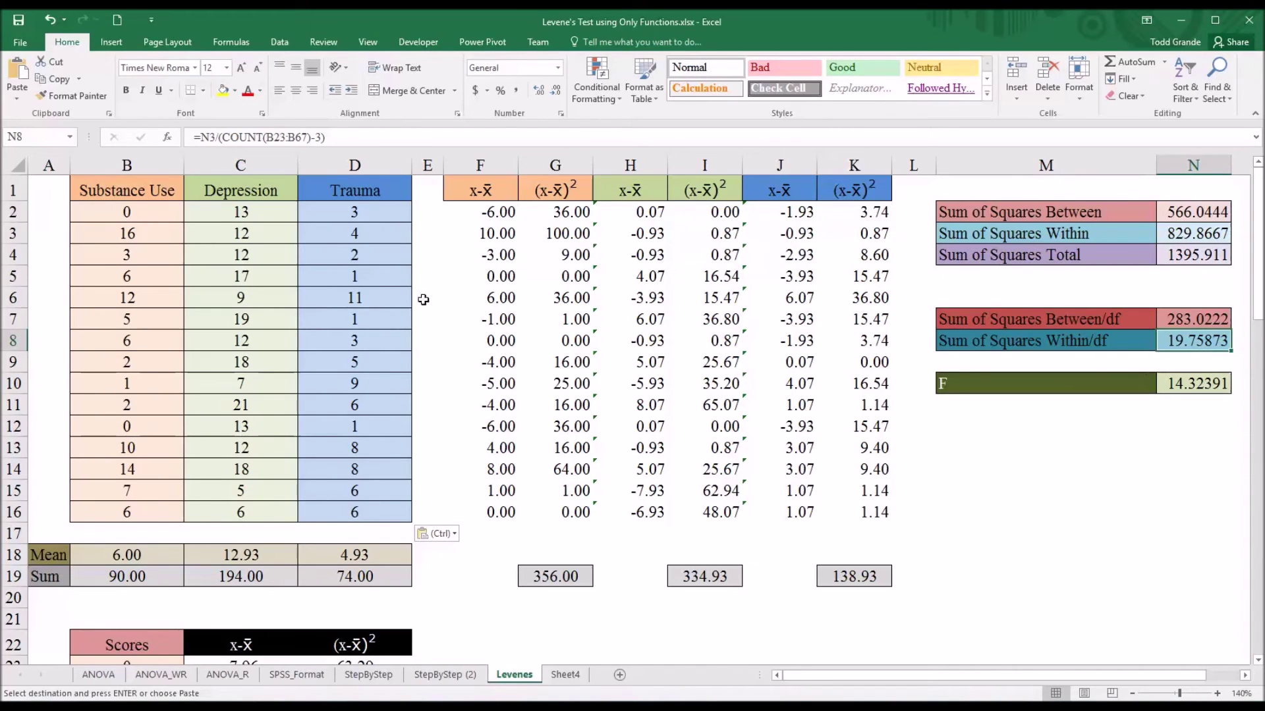
{"action": "left_click_drag", "start_coordinate": [140, 192], "coordinate": [315, 194]}
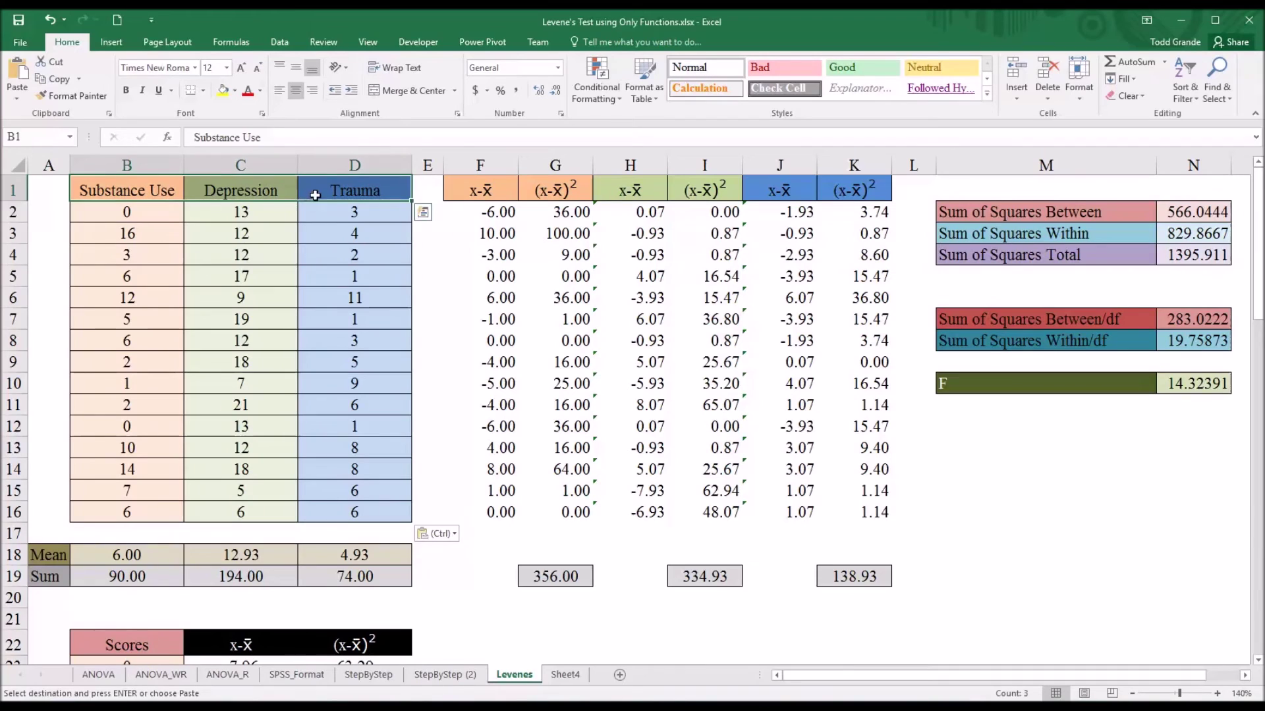
{"action": "left_click", "coordinate": [1046, 426]}
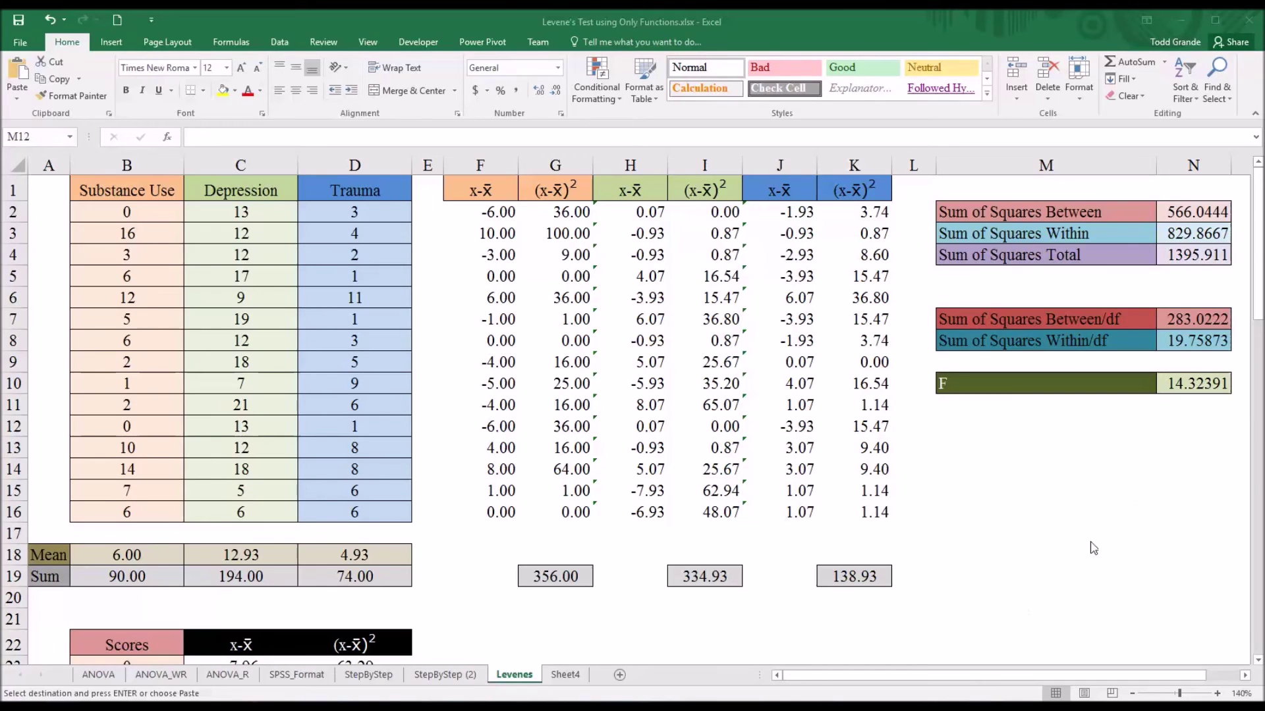
{"action": "left_click", "coordinate": [1175, 387]}
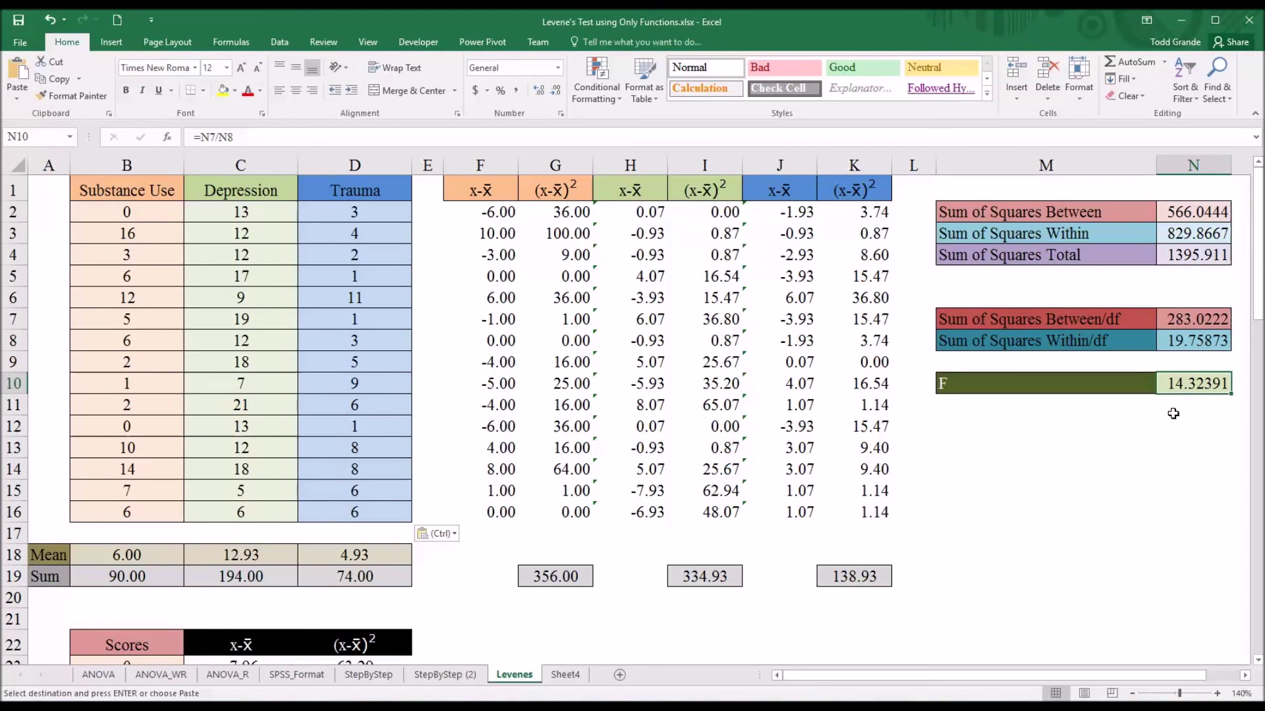
{"action": "left_click", "coordinate": [1168, 424]}
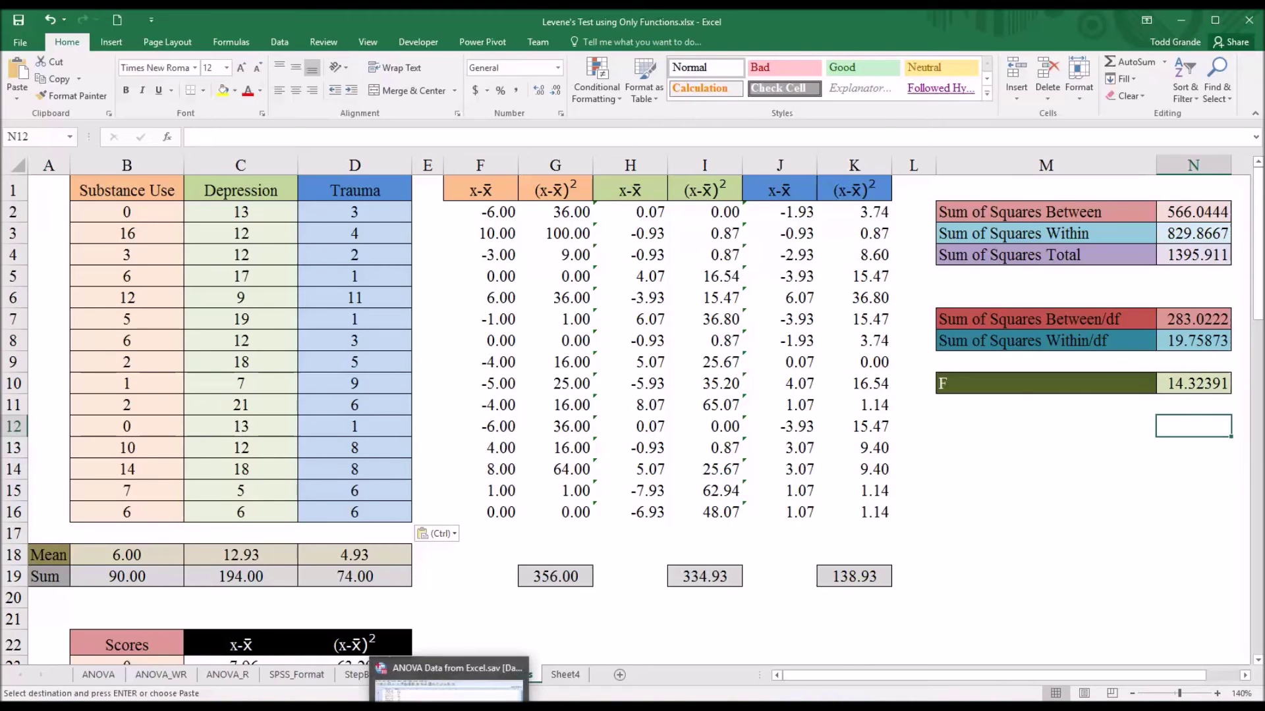
- Switch to the ANOVA Data from Excel.sav dataset in SPSS and review the Treatment codes with value labels off and on, plus the Scores column
{"action": "left_click", "coordinate": [448, 682]}
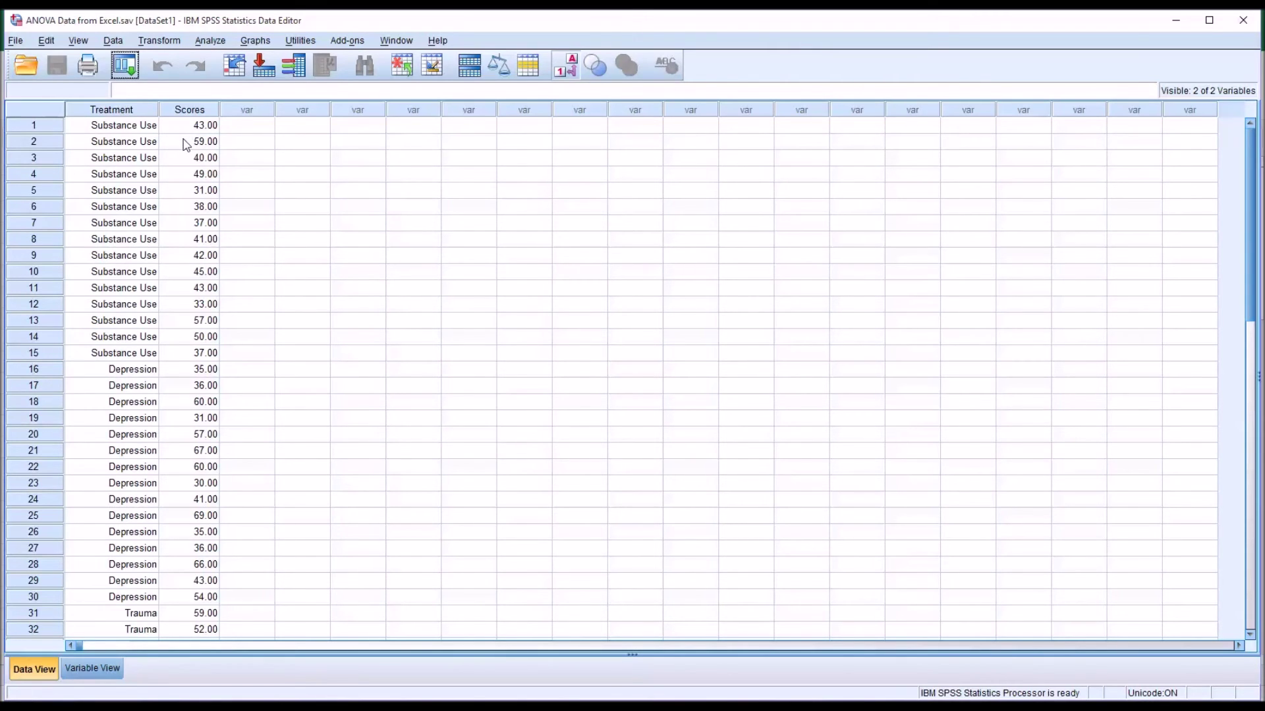
{"action": "left_click", "coordinate": [121, 112]}
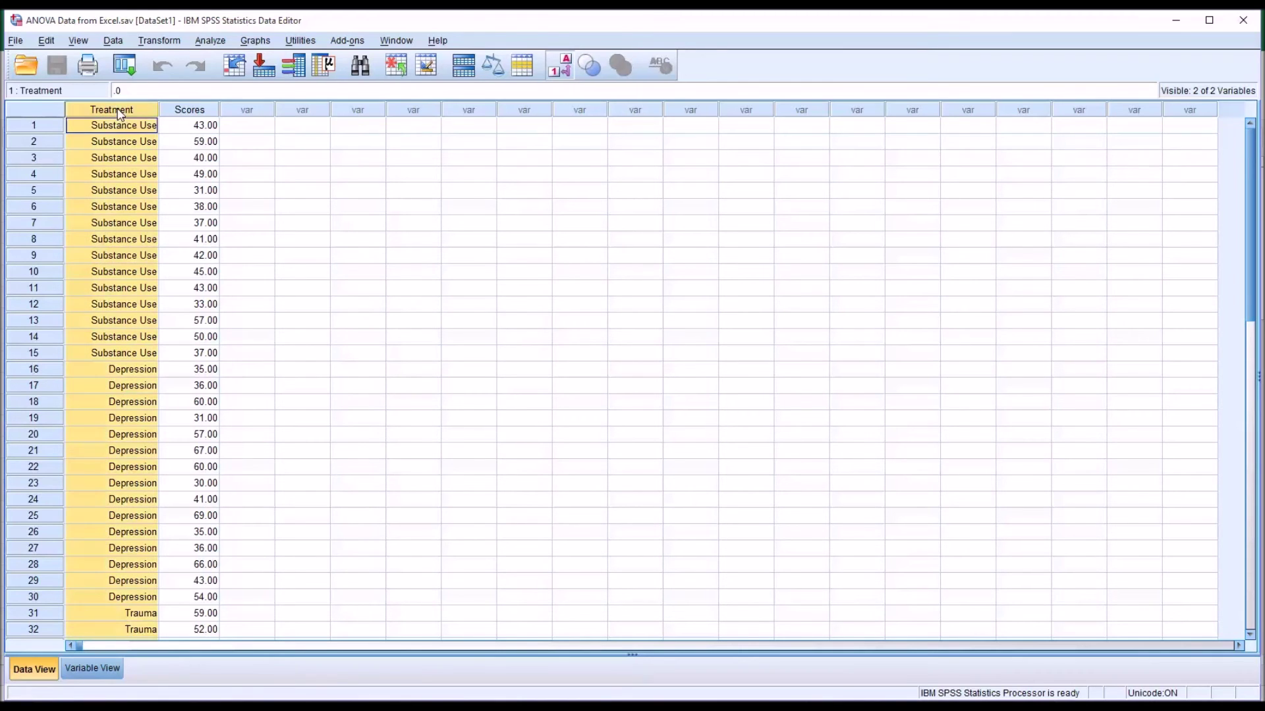
{"action": "left_click", "coordinate": [565, 68]}
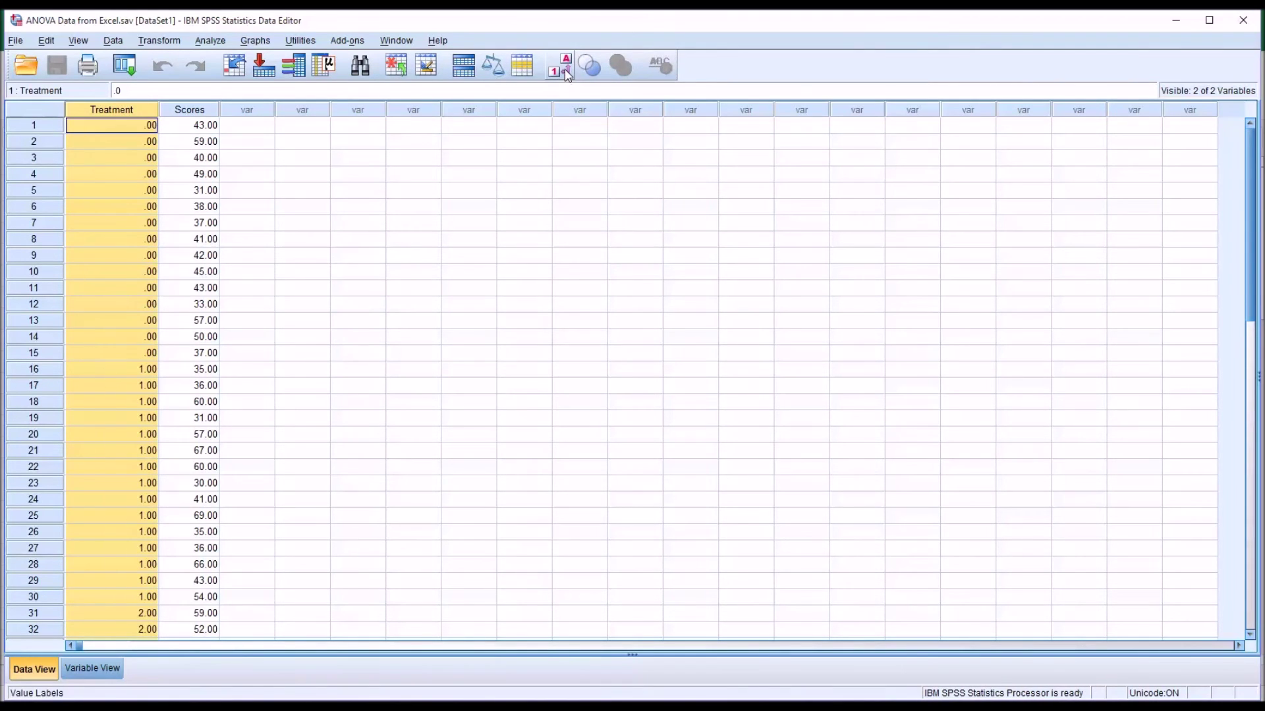
{"action": "left_click_drag", "start_coordinate": [1251, 221], "coordinate": [1241, 193]}
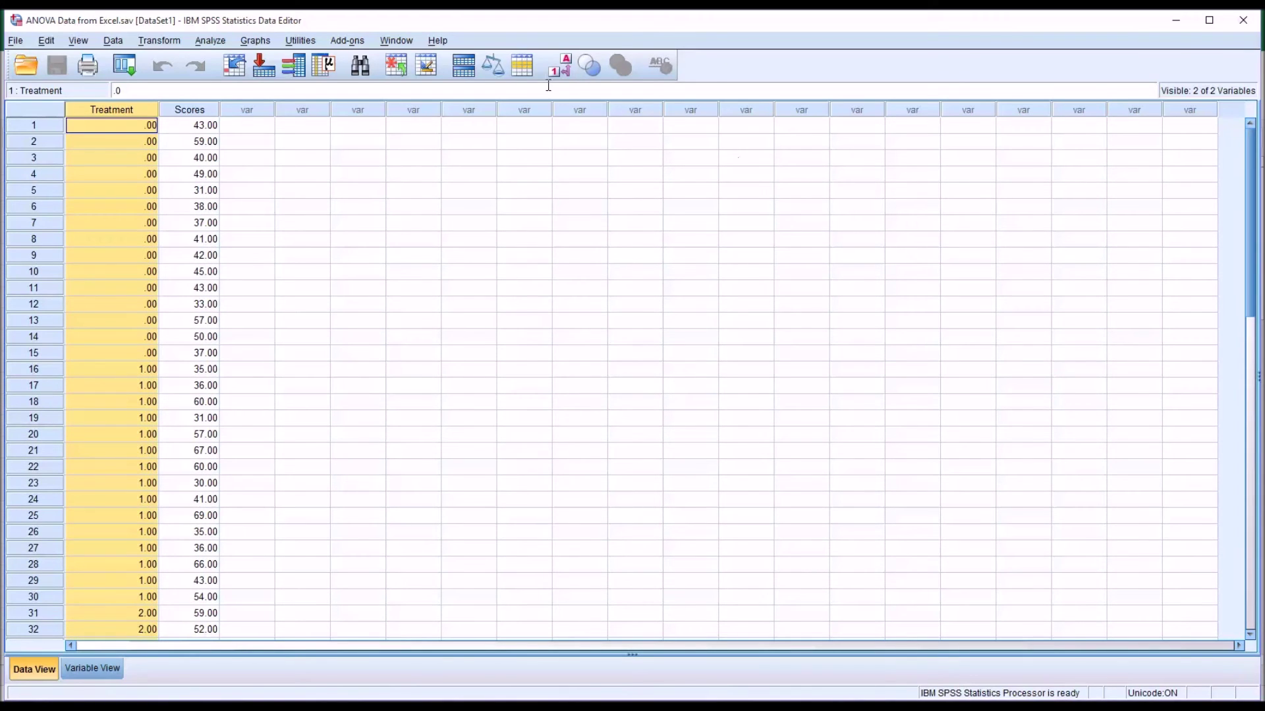
{"action": "left_click", "coordinate": [558, 67]}
{"action": "left_click", "coordinate": [201, 122]}
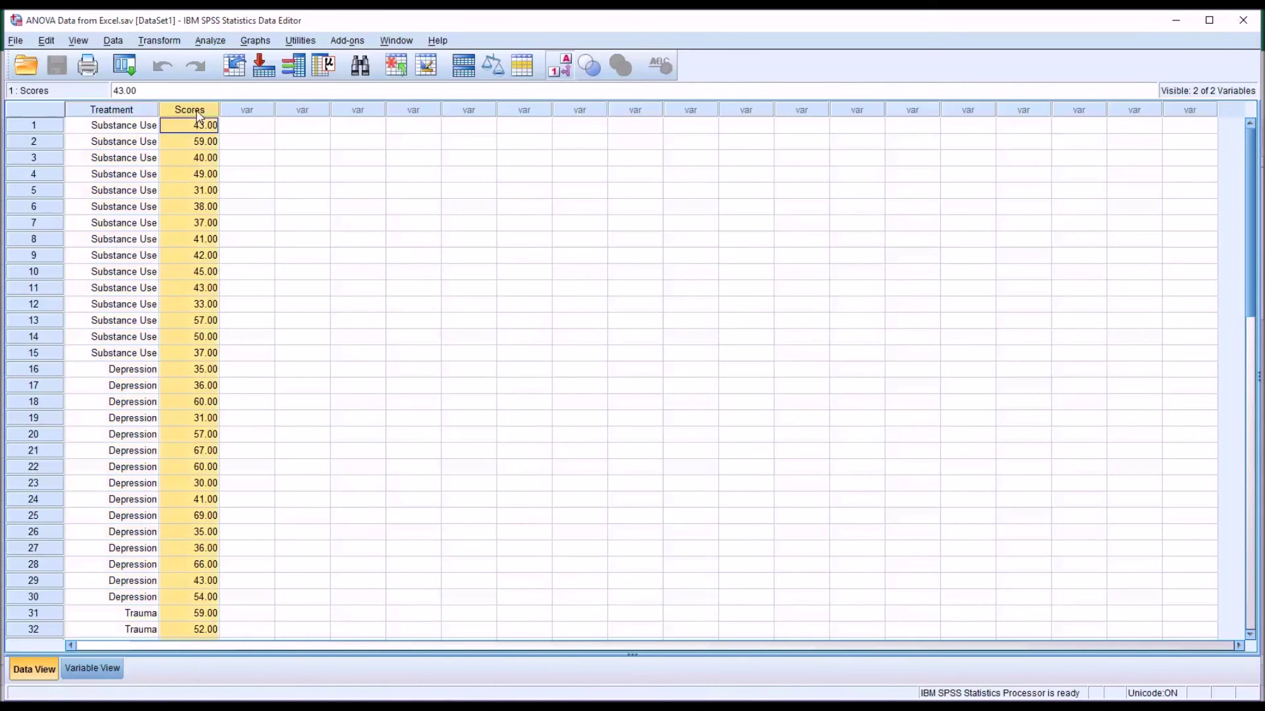
{"action": "left_click", "coordinate": [232, 130]}
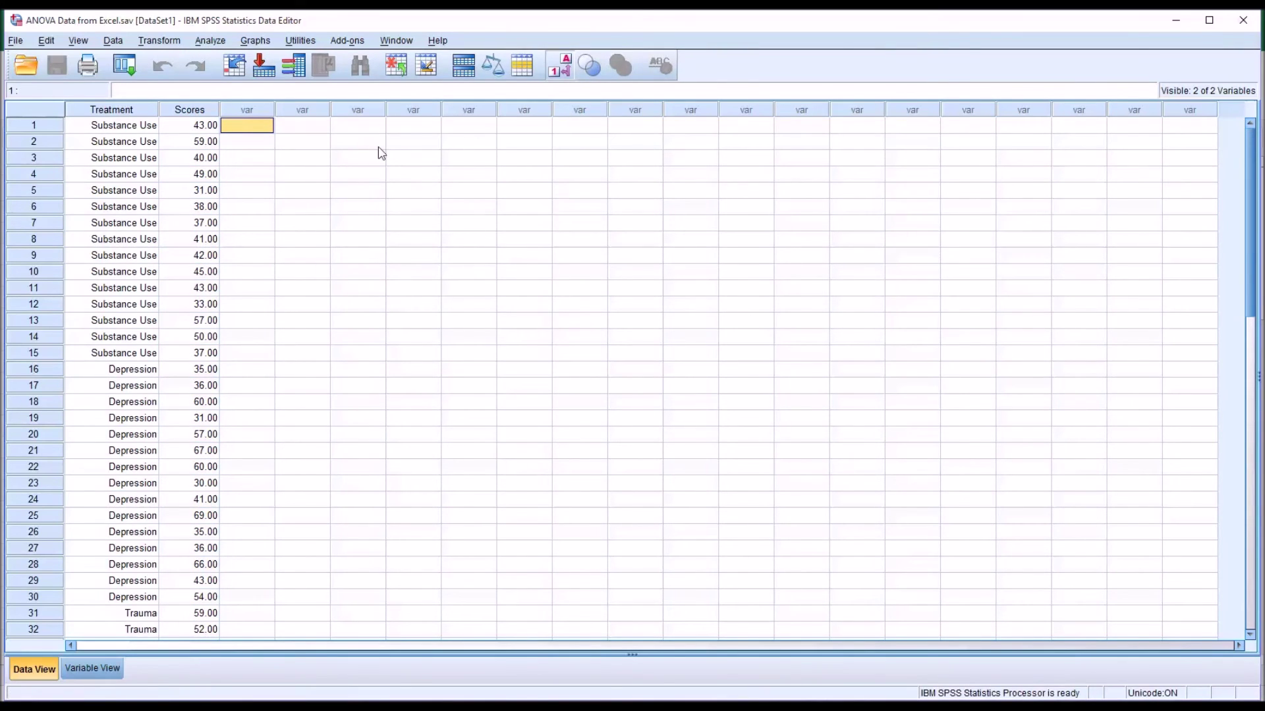
- Set up a General Linear Model Univariate analysis with Treatment as fixed factor and Scores as dependent variable
{"action": "left_click", "coordinate": [210, 40]}
{"action": "mouse_move", "coordinate": [240, 115]}
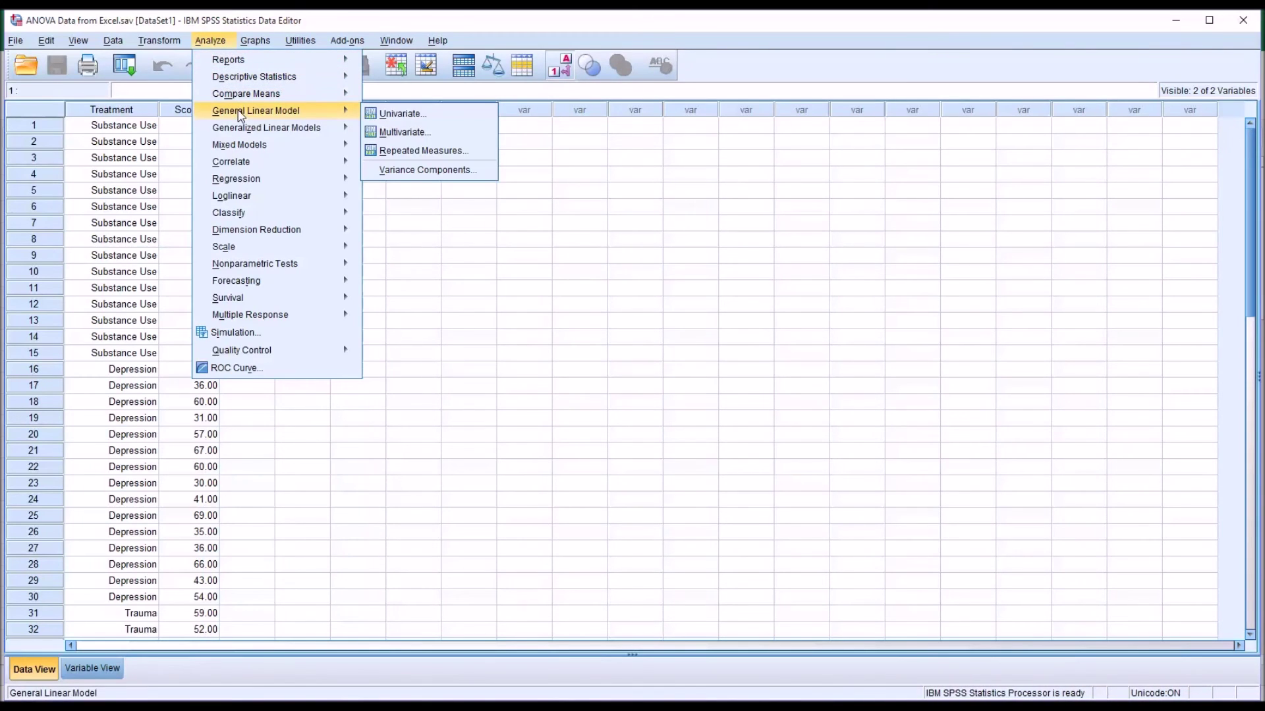
{"action": "left_click", "coordinate": [395, 113]}
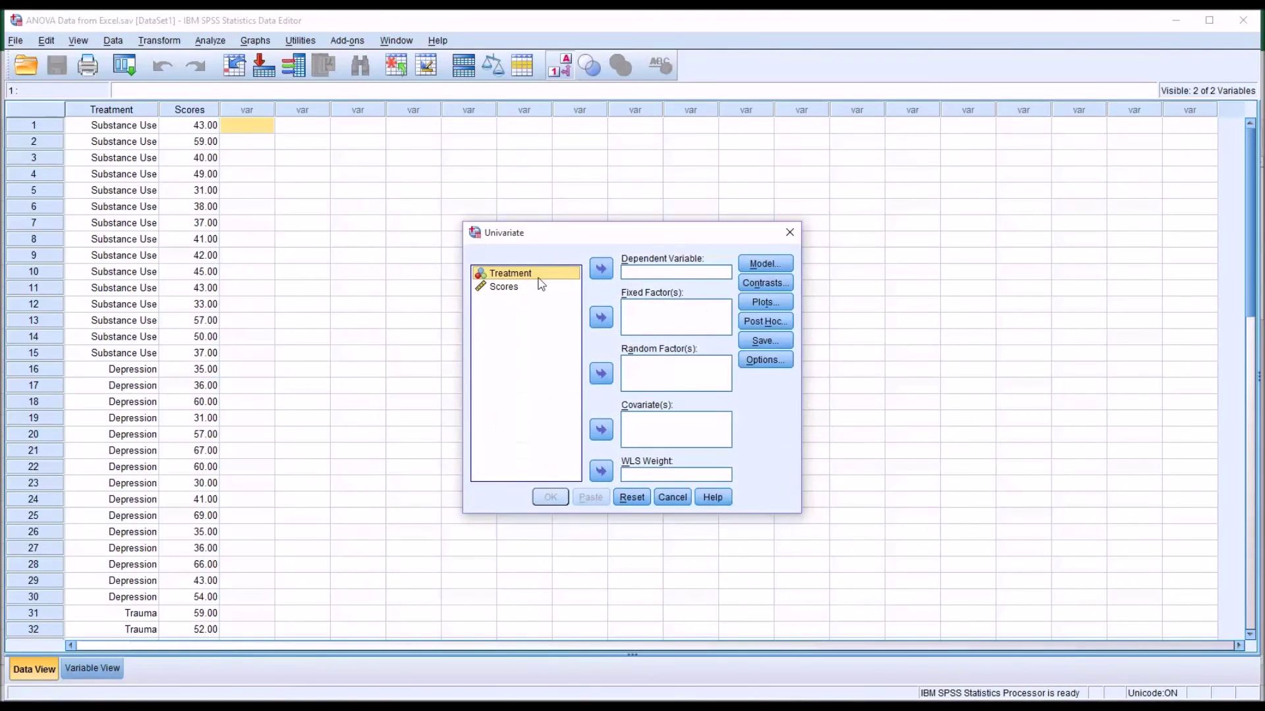
{"action": "left_click_drag", "start_coordinate": [512, 280], "coordinate": [661, 326]}
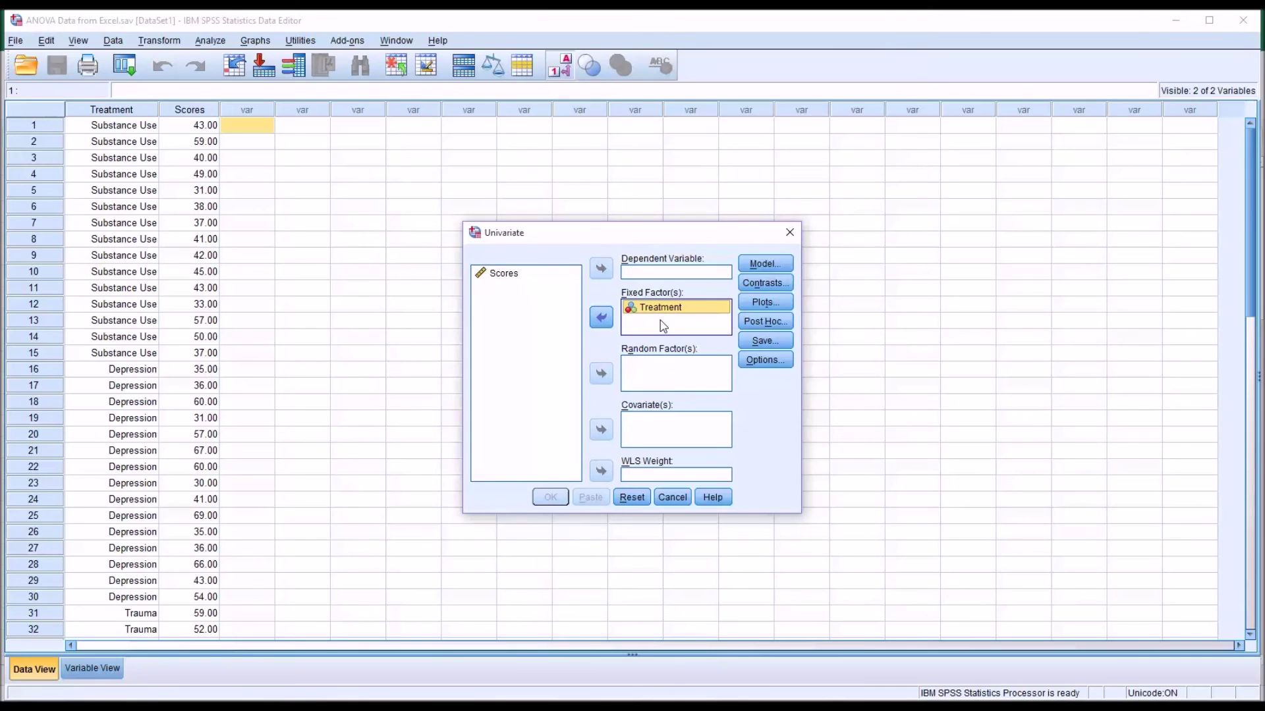
{"action": "left_click_drag", "start_coordinate": [507, 277], "coordinate": [656, 276]}
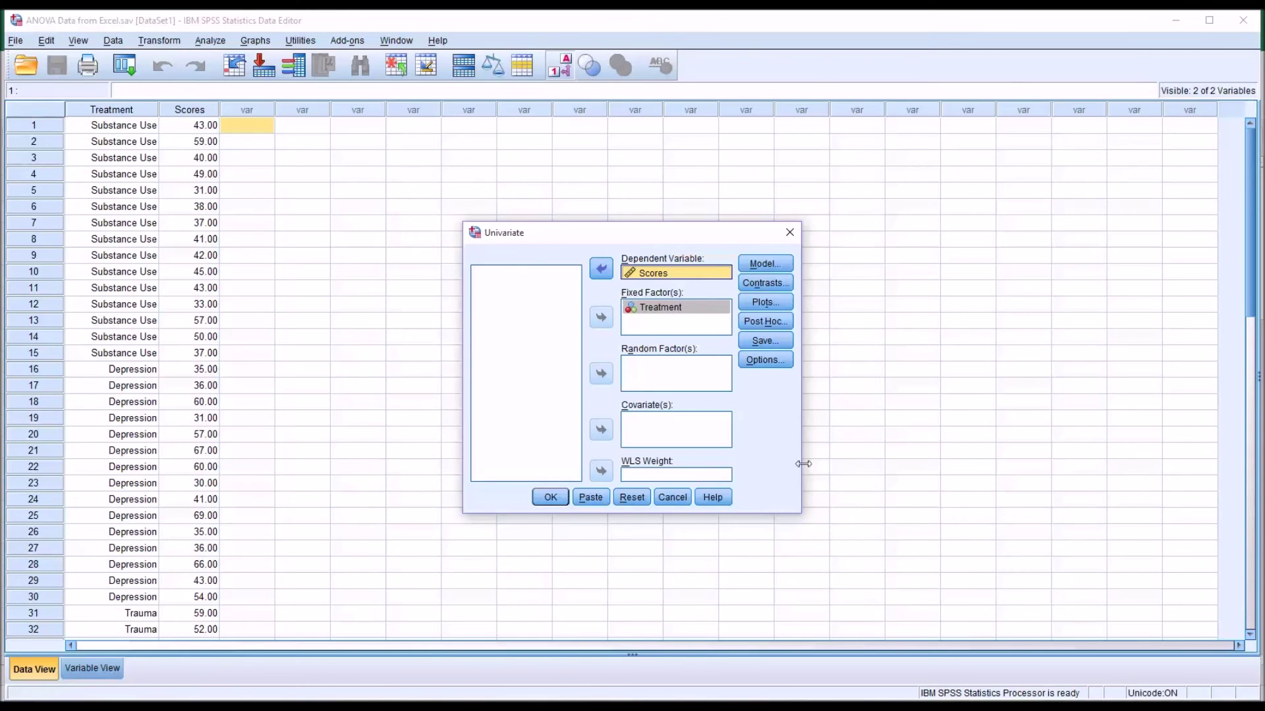
- Enable Homogeneity tests in the Univariate options and run the analysis
{"action": "left_click", "coordinate": [755, 362]}
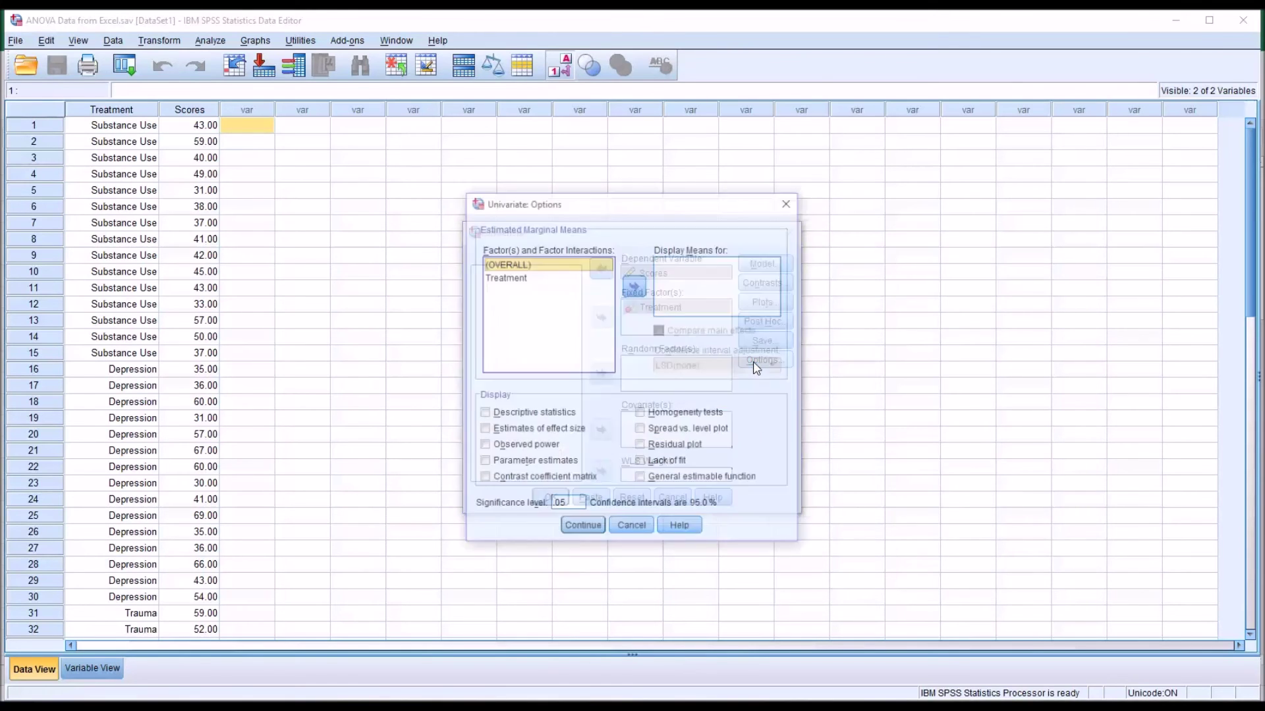
{"action": "left_click", "coordinate": [641, 415]}
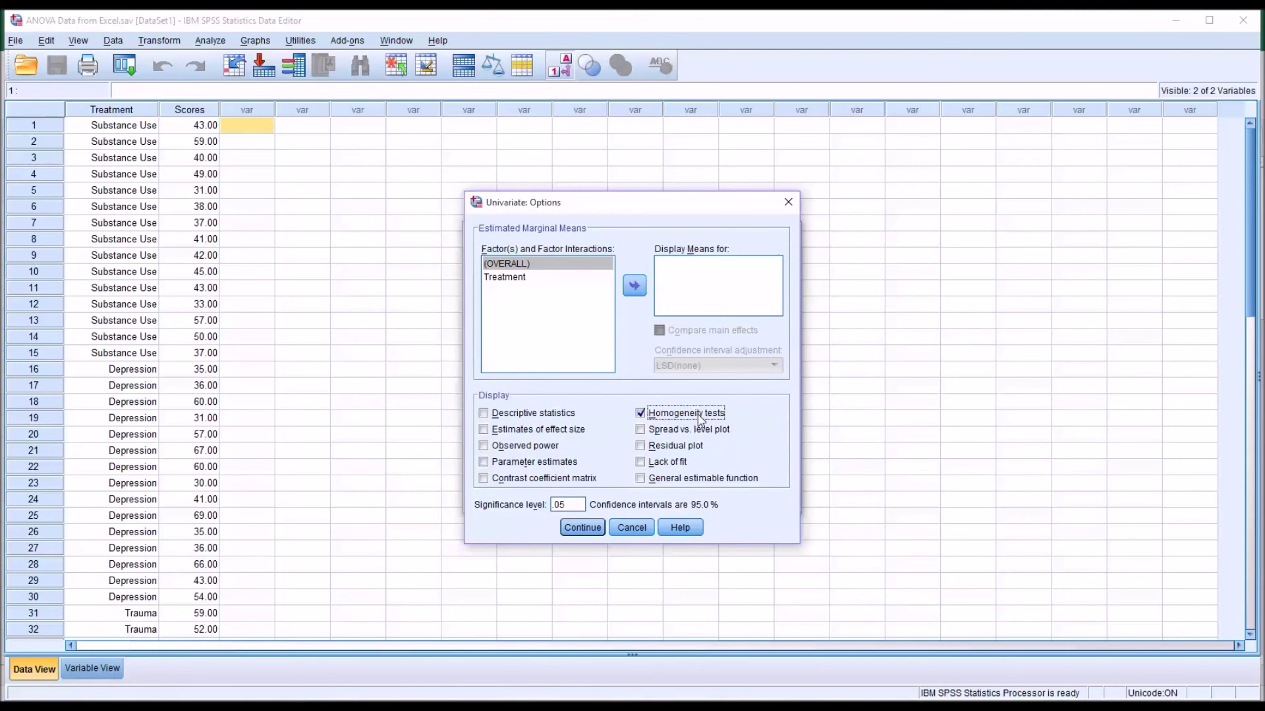
{"action": "left_click", "coordinate": [588, 528]}
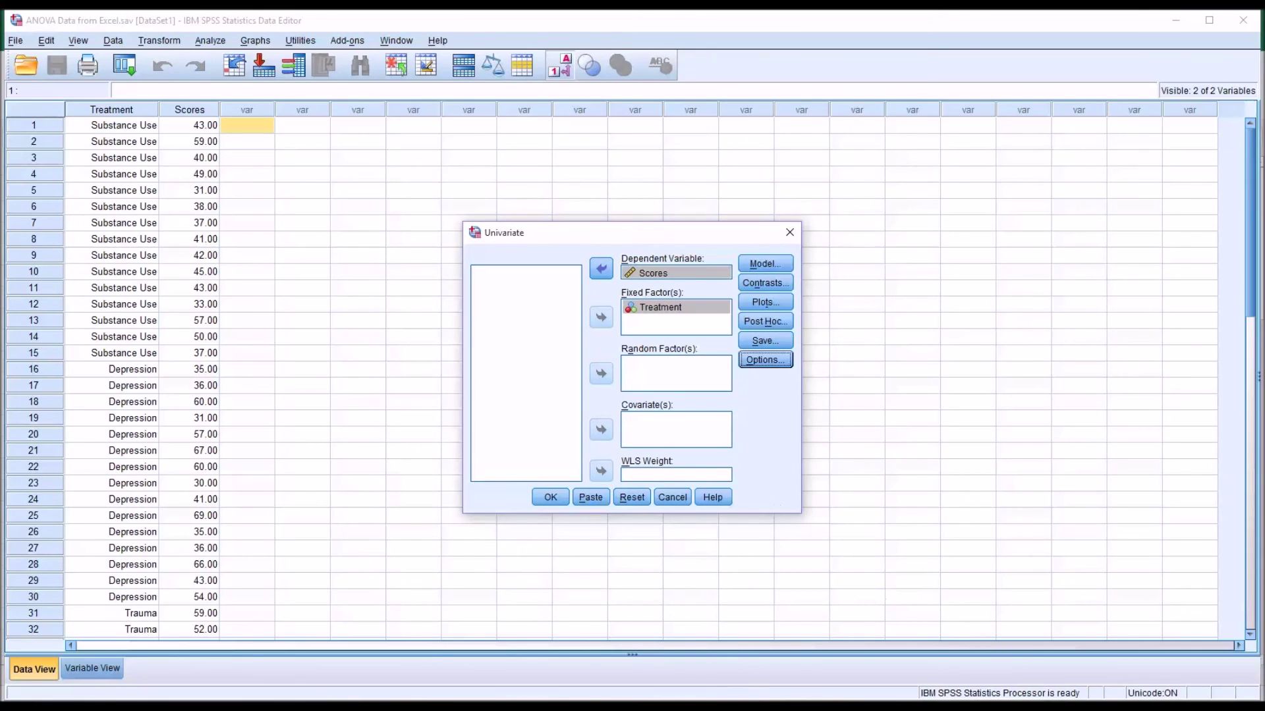
{"action": "left_click", "coordinate": [550, 498]}
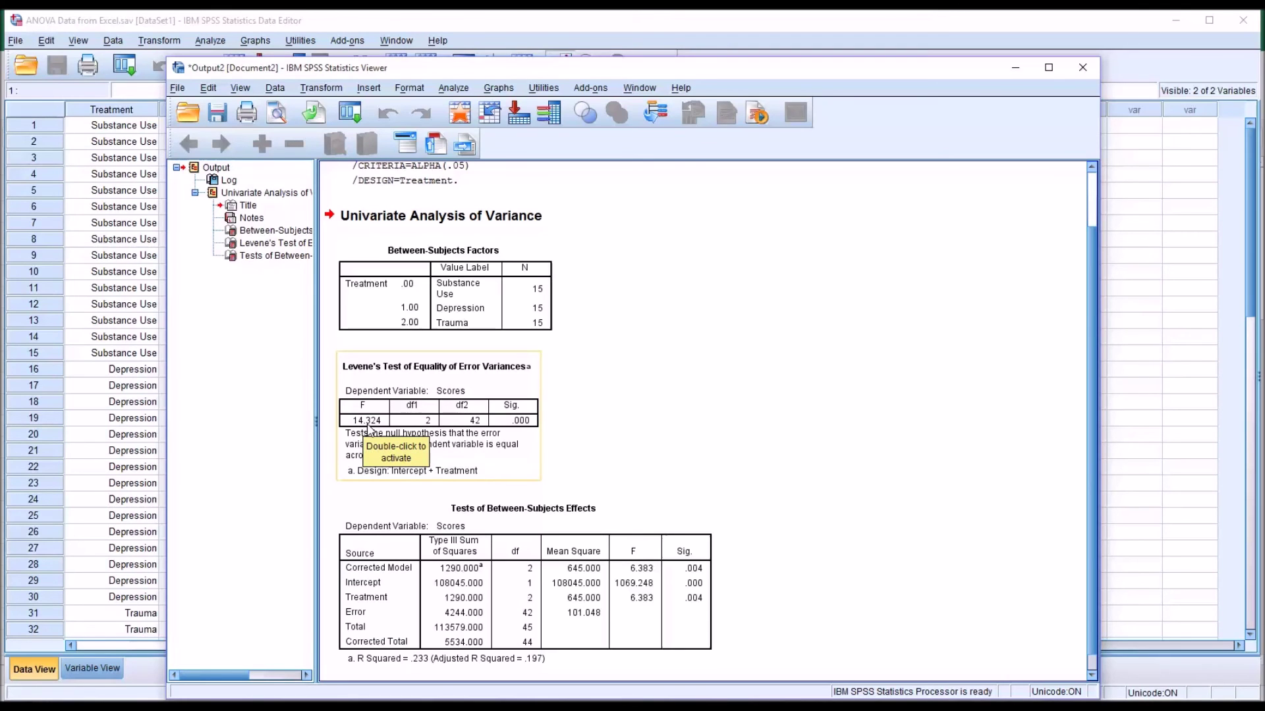
- Reposition the SPSS output window and show it over the Excel workbook to compare Levene's F with cell N10
{"action": "left_click_drag", "start_coordinate": [538, 70], "coordinate": [372, 49]}
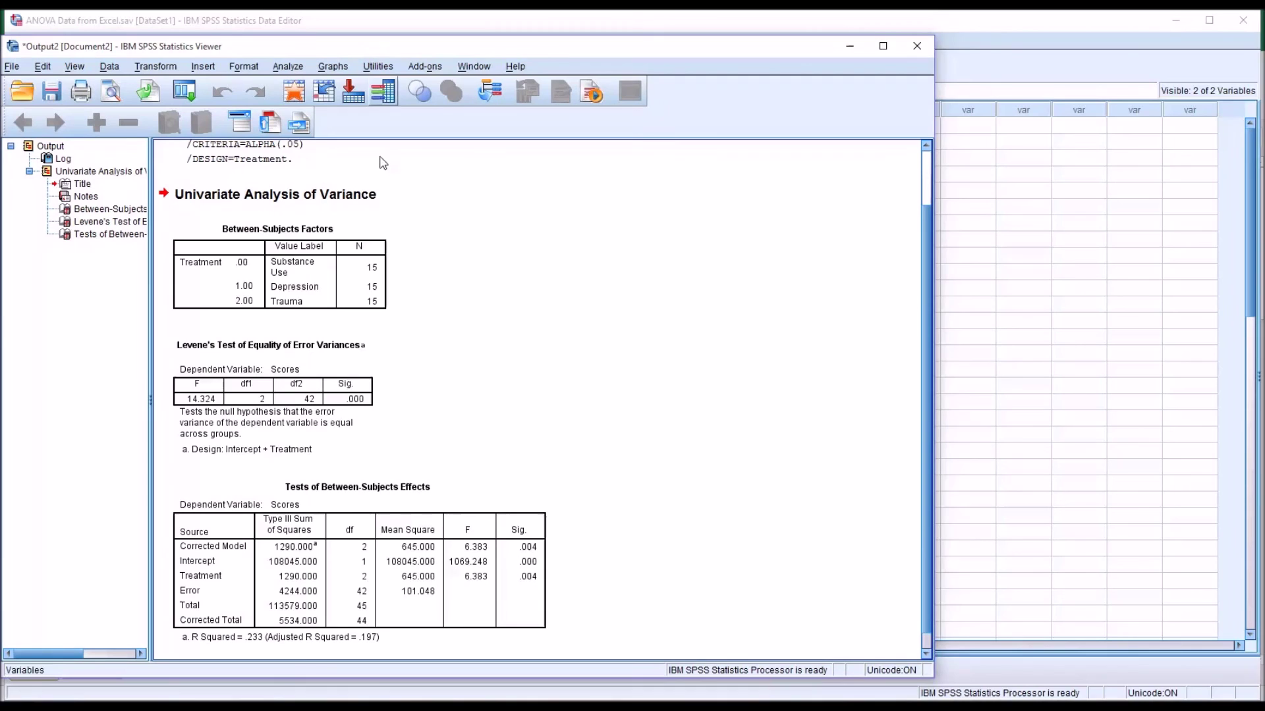
{"action": "mouse_move", "coordinate": [411, 708]}
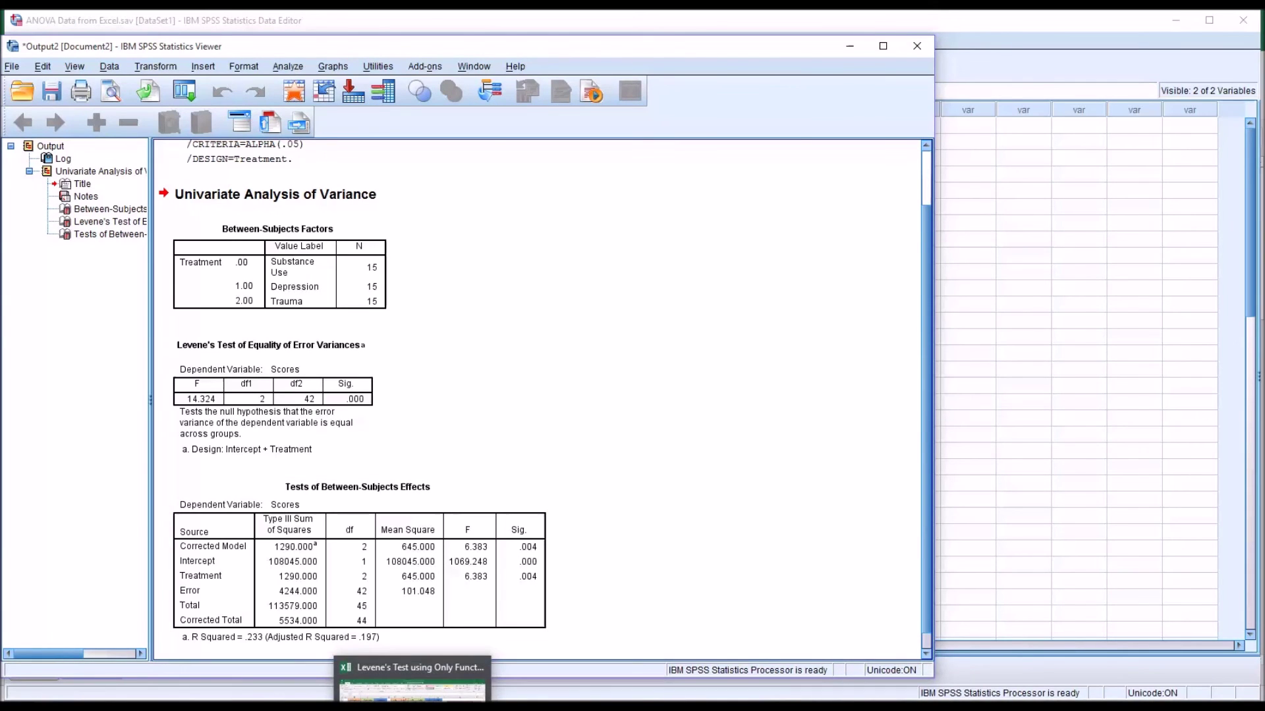
{"action": "left_click", "coordinate": [412, 681]}
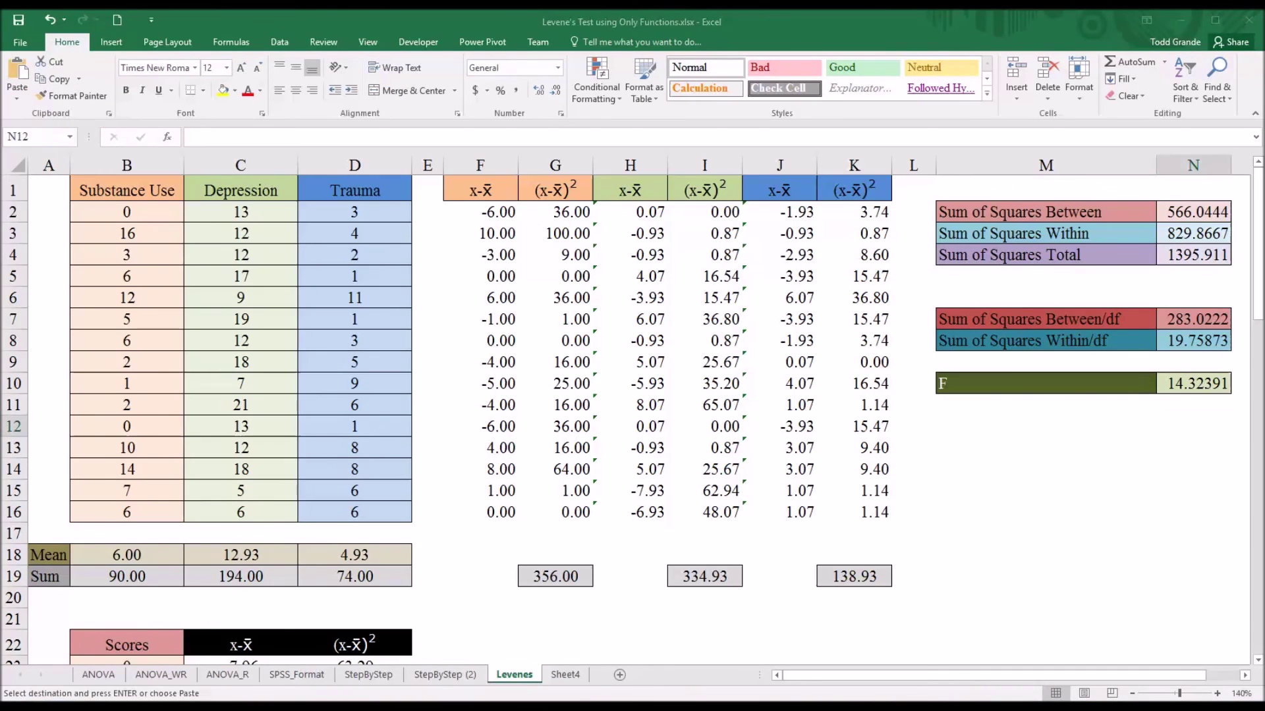
{"action": "mouse_move", "coordinate": [451, 709]}
{"action": "left_click", "coordinate": [529, 685]}
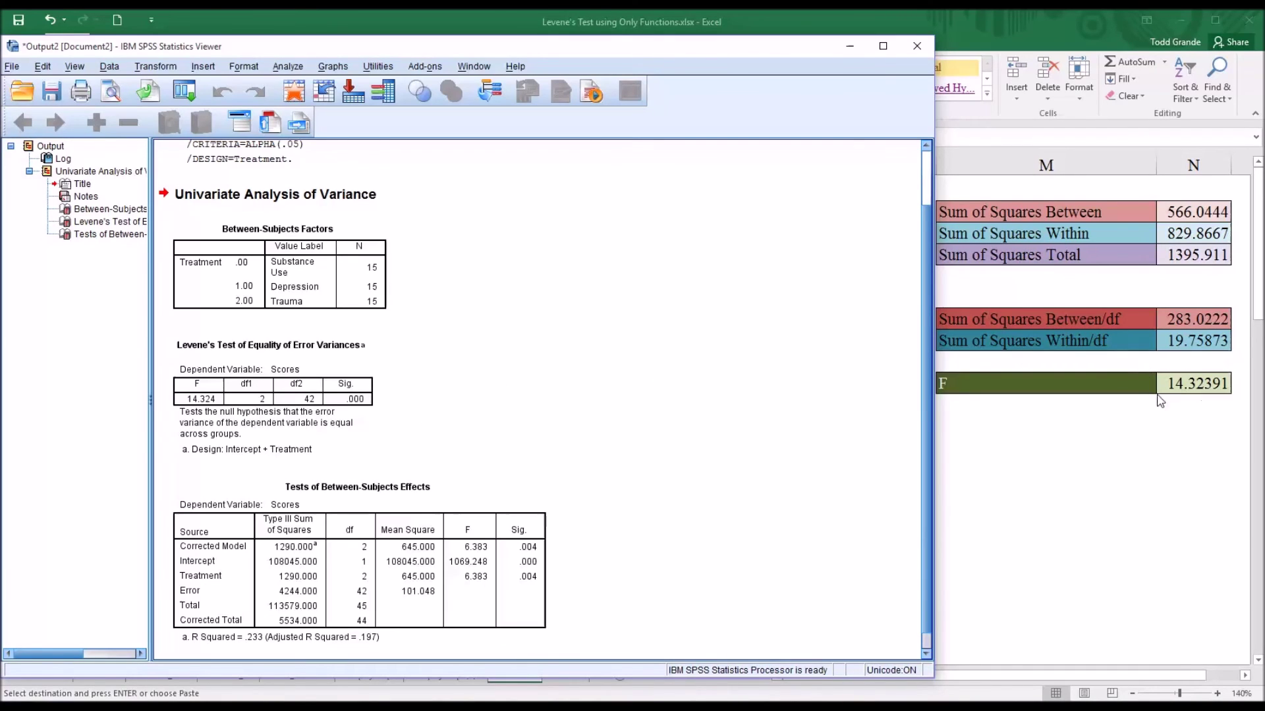
- Activate the Levene's Test of Equality of Error Variances table and examine the unrounded F value
{"action": "left_click", "coordinate": [198, 403]}
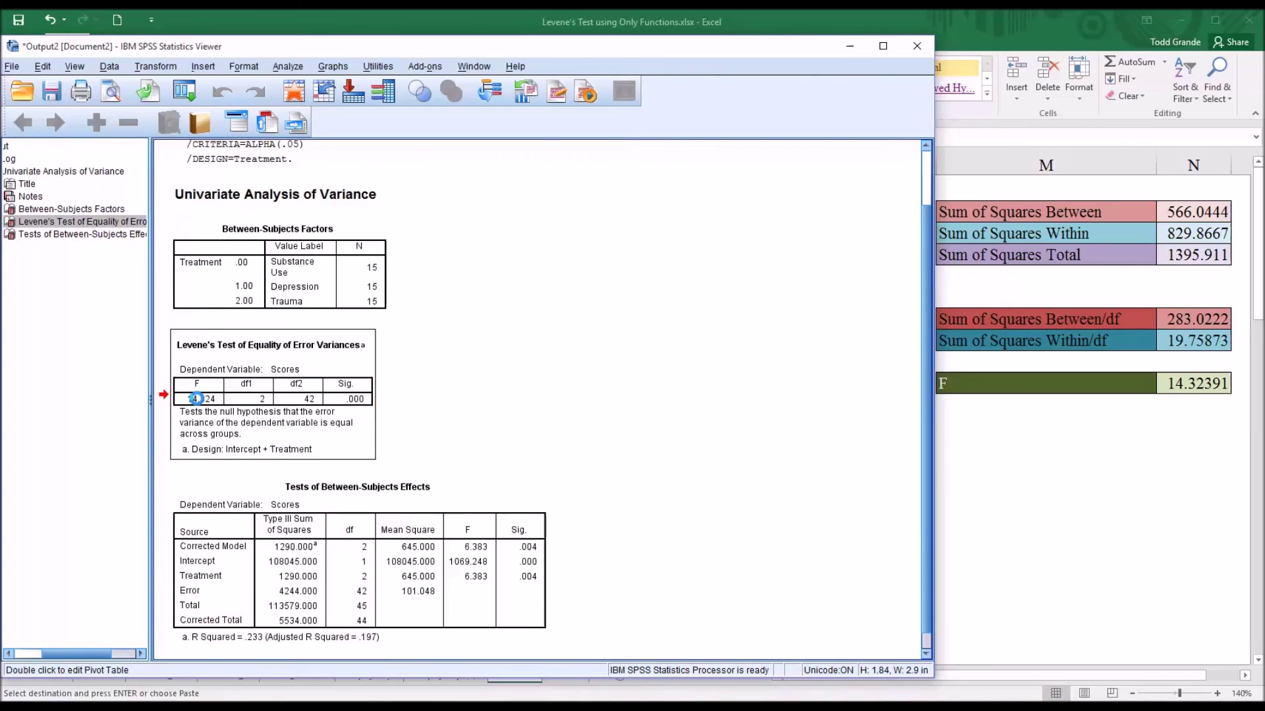
{"action": "double_click", "coordinate": [200, 403]}
{"action": "double_click", "coordinate": [202, 403]}
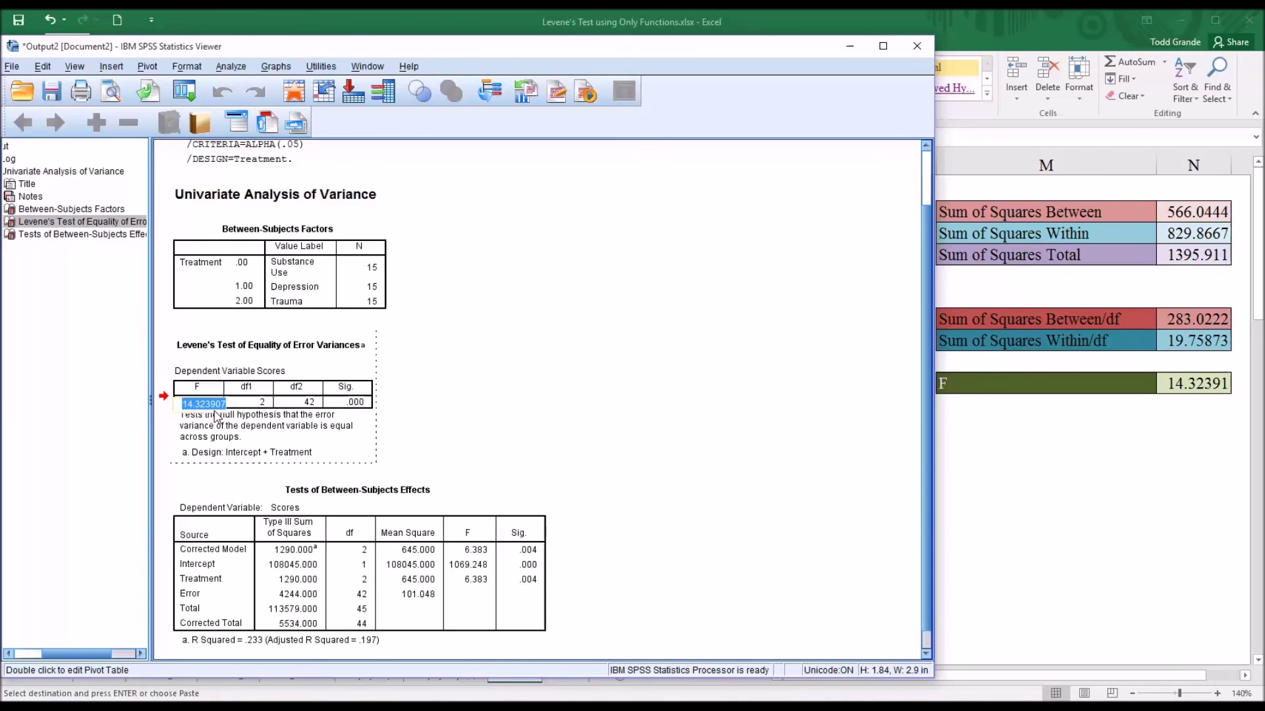
{"action": "key", "text": "Escape"}
- Examine the unrounded Sig. value in the Levene's test table, leave table editing, and return to cell N12 of the Levenes sheet in Excel
{"action": "double_click", "coordinate": [349, 403]}
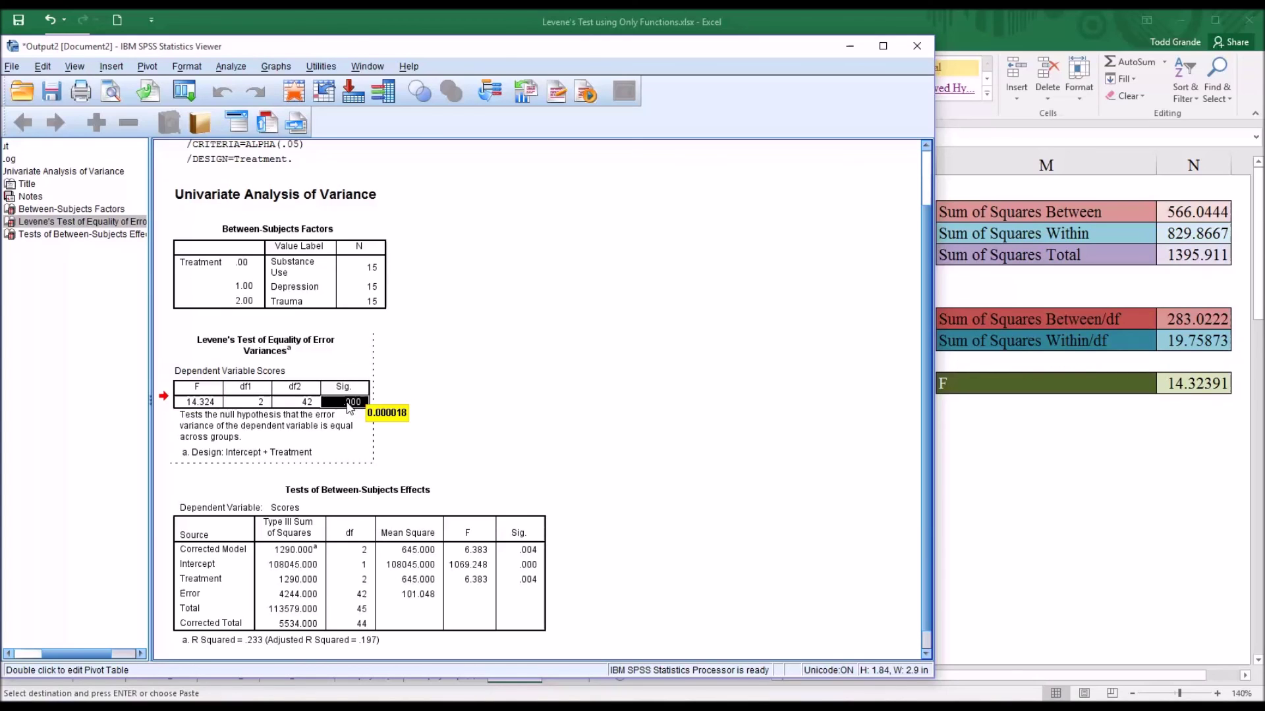
{"action": "left_click", "coordinate": [353, 409]}
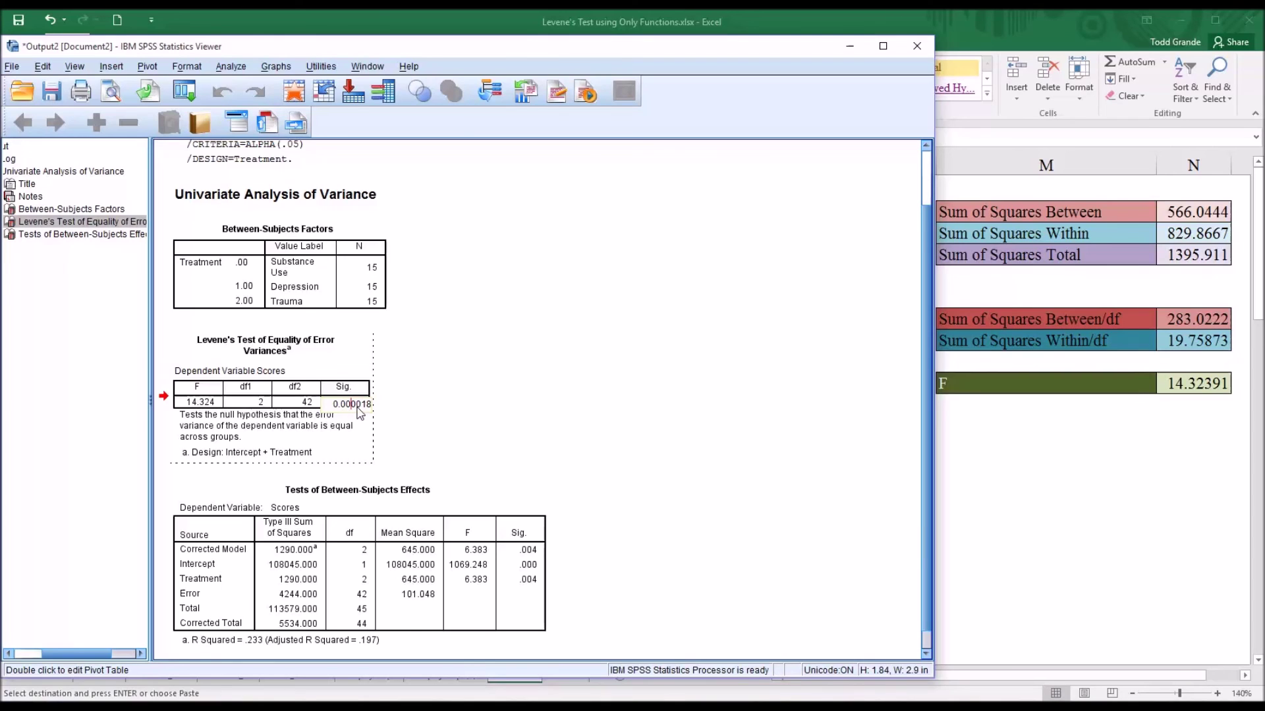
{"action": "left_click", "coordinate": [381, 411]}
{"action": "left_click", "coordinate": [259, 416]}
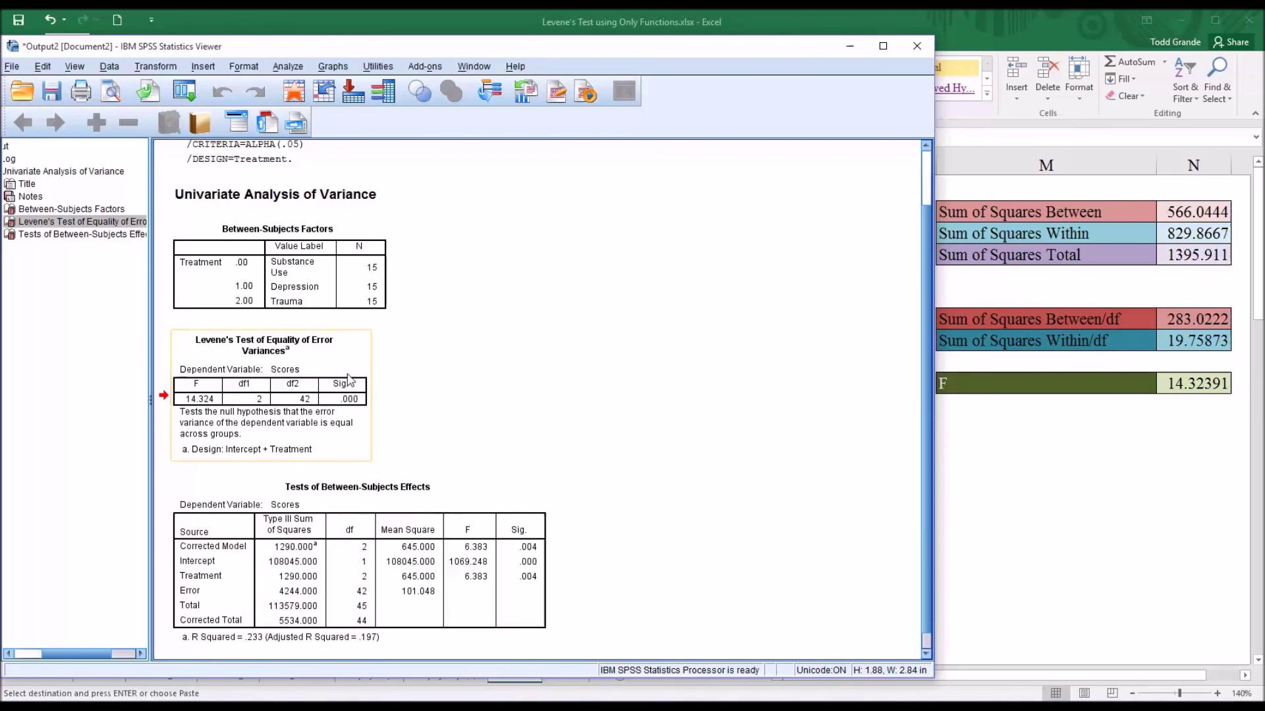
{"action": "left_click", "coordinate": [329, 402]}
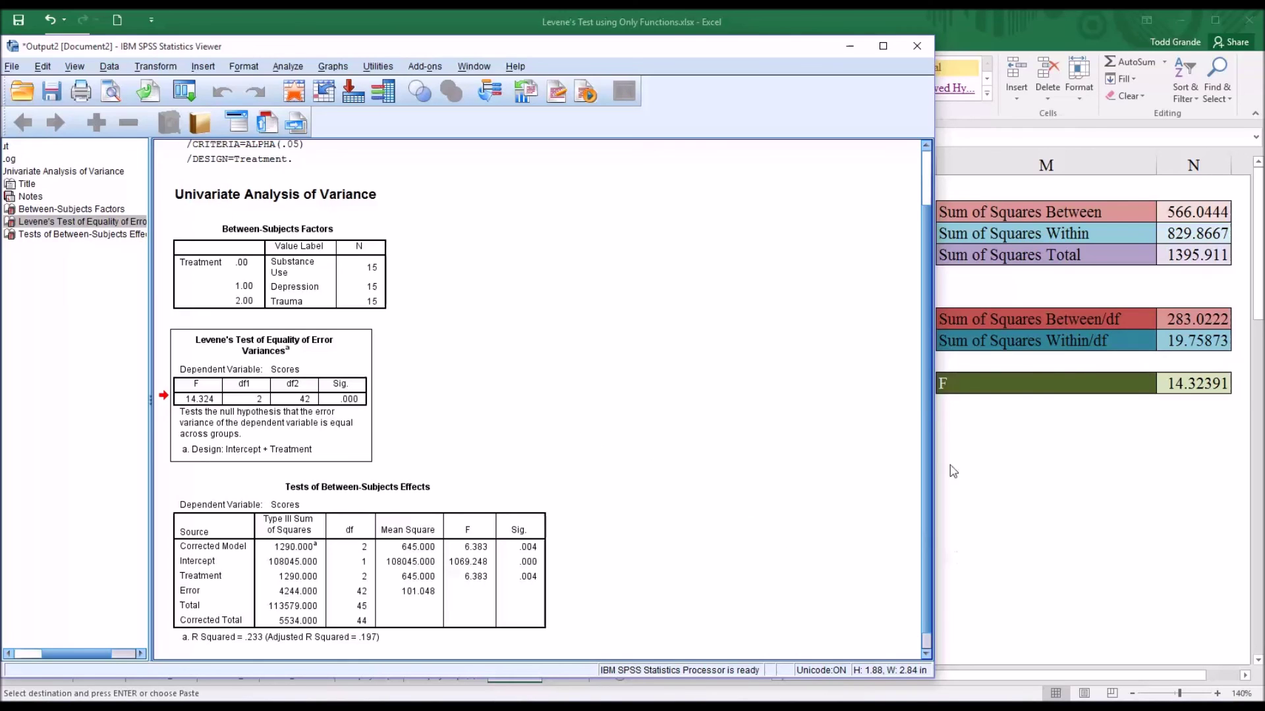
{"action": "left_click", "coordinate": [951, 26]}
{"action": "left_click", "coordinate": [1193, 426]}
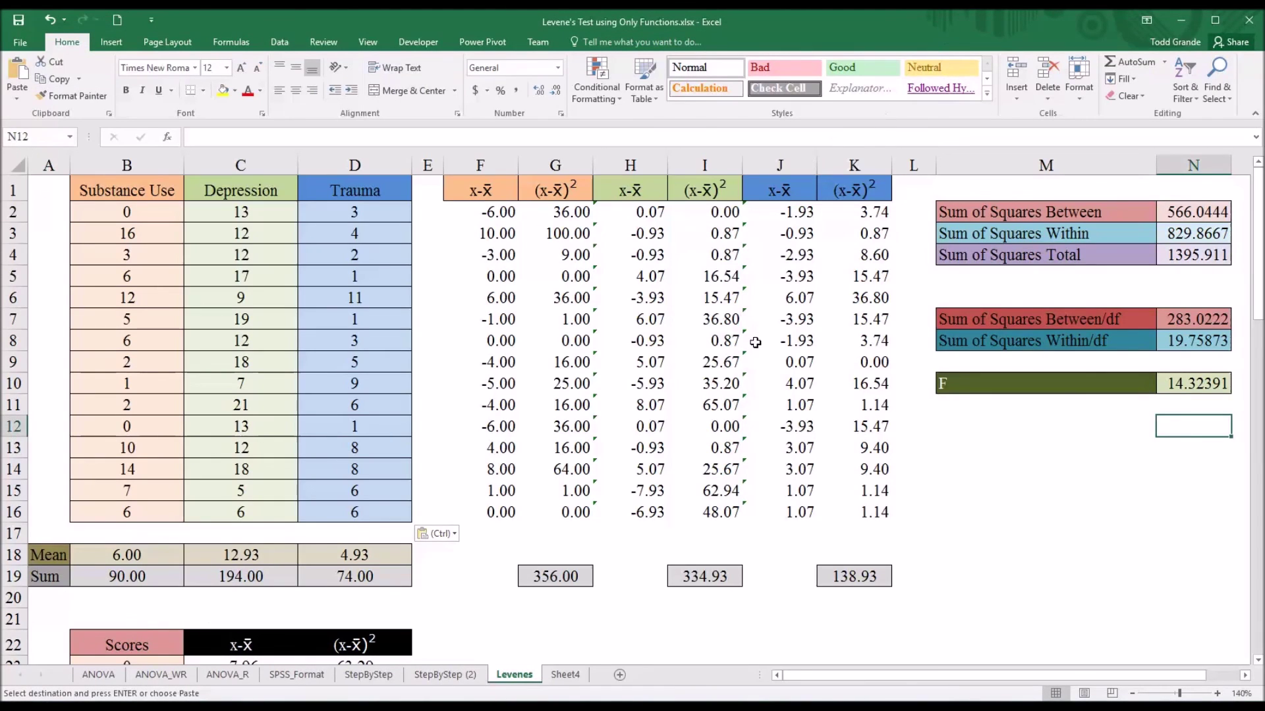